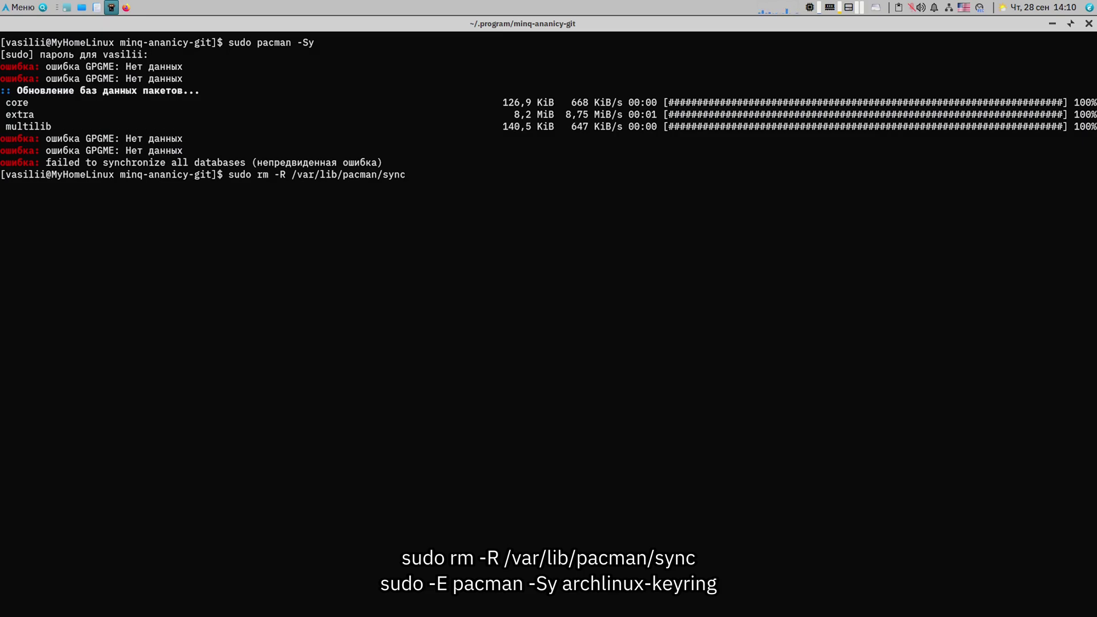
- Remove the /var/lib/pacman/sync directory, then run sudo -E pacman -Syu and review the list of packages offered for the update
{"action": "key", "text": "Return"}
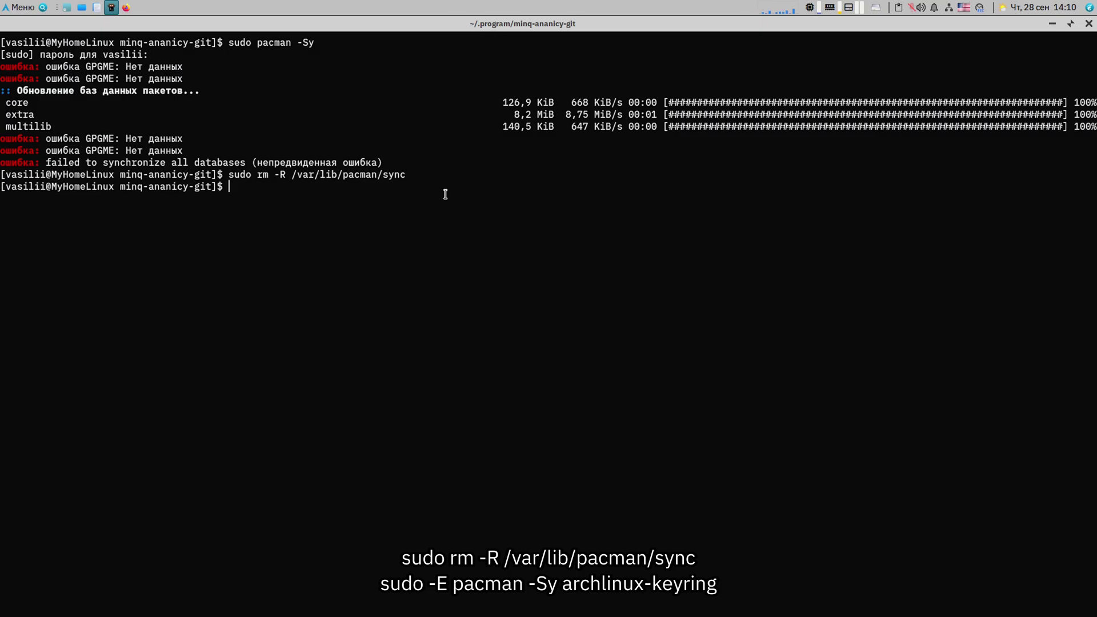
{"action": "type", "text": "sudo -E pacman -Syu"}
{"action": "left_click", "coordinate": [348, 184]}
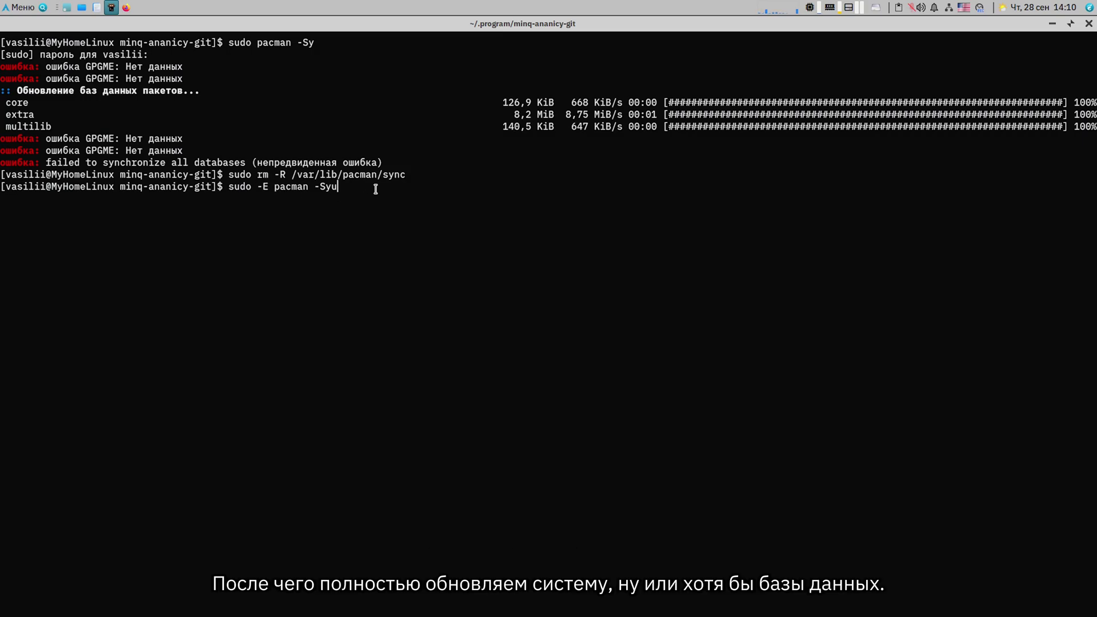
{"action": "key", "text": "Return"}
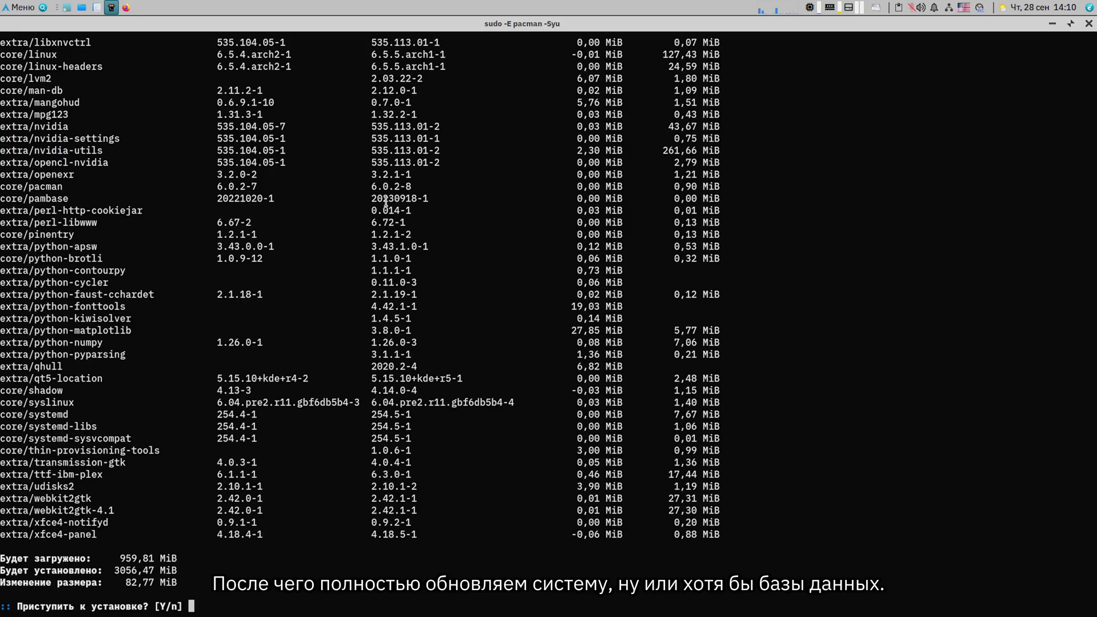
{"action": "scroll", "coordinate": [412, 221], "scroll_direction": "up", "scroll_amount": 15}
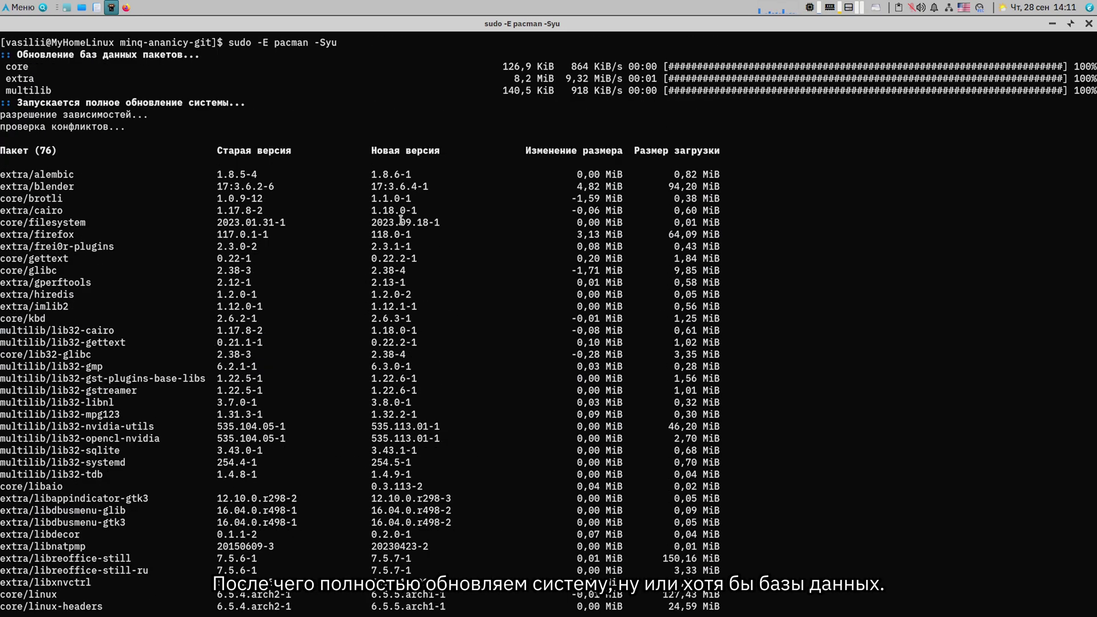
{"action": "scroll", "coordinate": [406, 221], "scroll_direction": "down", "scroll_amount": 8}
{"action": "scroll", "coordinate": [402, 221], "scroll_direction": "down", "scroll_amount": 7}
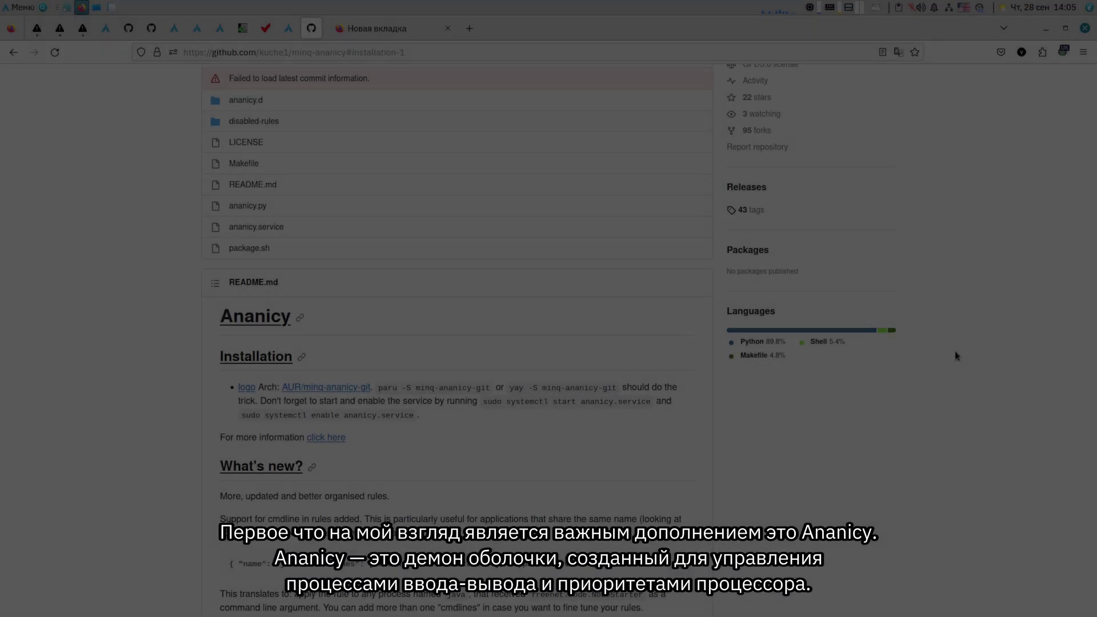
- Look through the minq-ananicy GitHub repository in Firefox, covering its files and the README's installation section
{"action": "scroll", "coordinate": [353, 266], "scroll_direction": "up", "scroll_amount": 3}
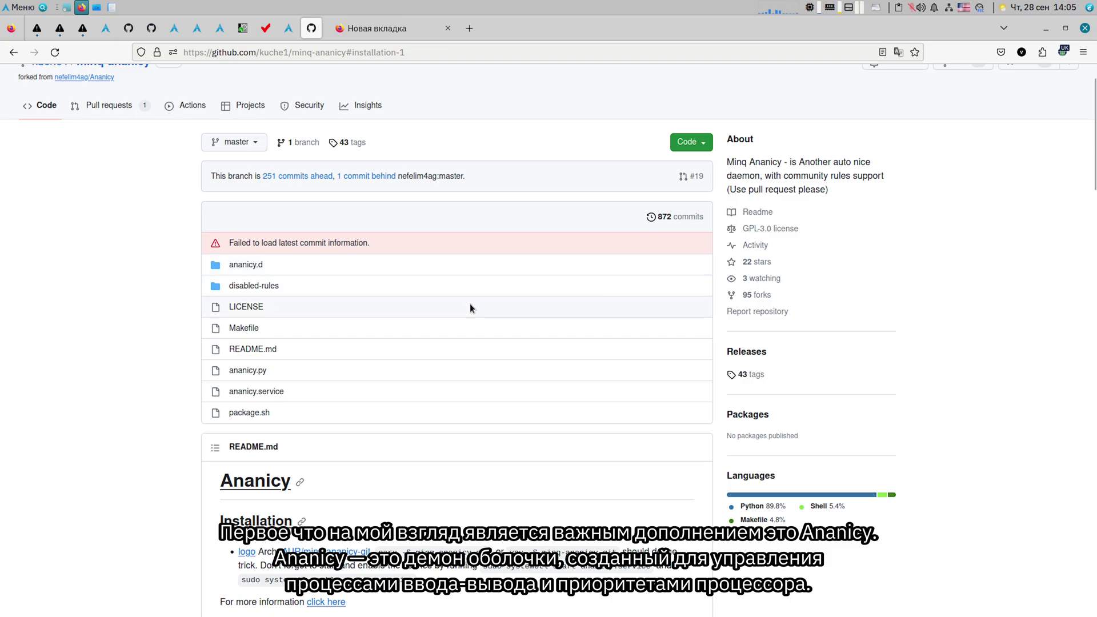
{"action": "scroll", "coordinate": [470, 309], "scroll_direction": "down", "scroll_amount": 1}
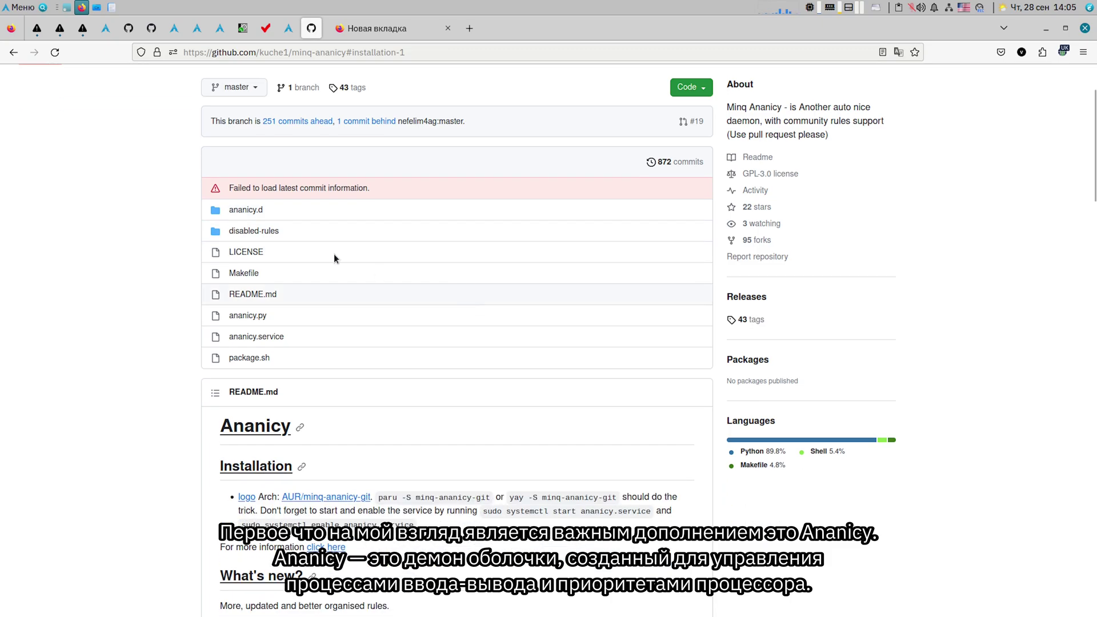
{"action": "scroll", "coordinate": [73, 272], "scroll_direction": "down", "scroll_amount": 4}
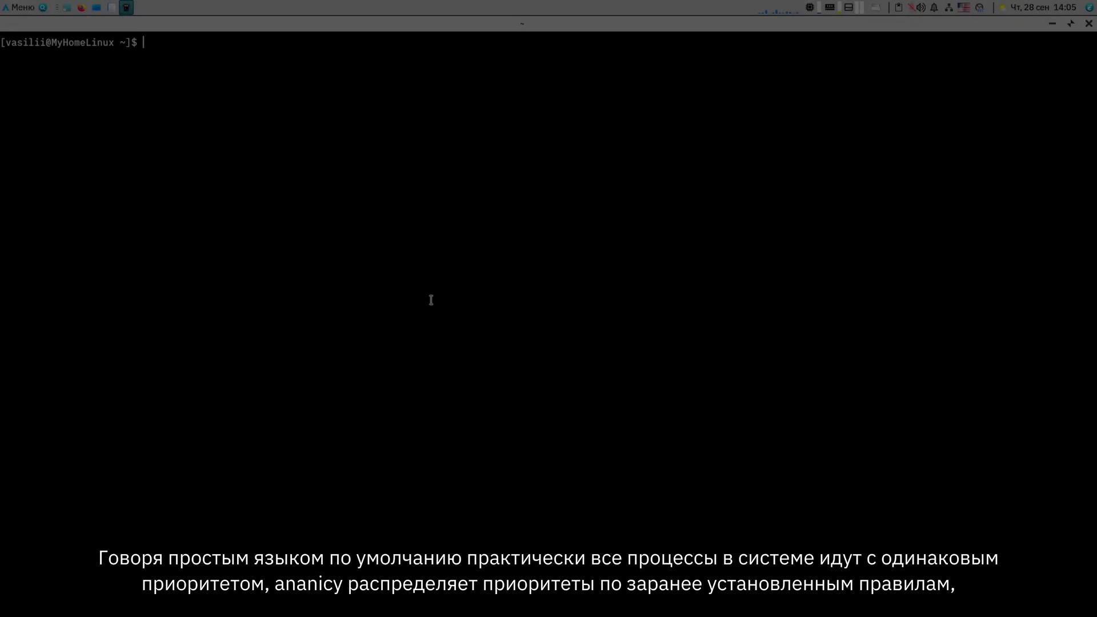
- Run htop in the terminal and examine the PRI and NI values throughout the process list
{"action": "type", "text": "htop"}
{"action": "key", "text": "Return"}
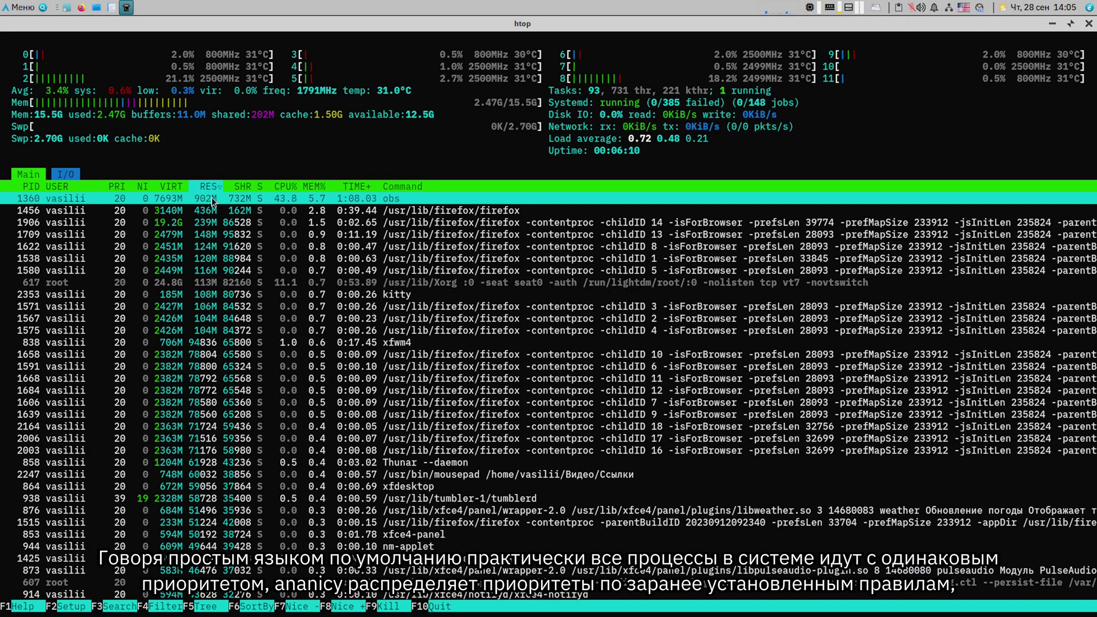
{"action": "scroll", "coordinate": [136, 193], "scroll_direction": "down", "scroll_amount": 3}
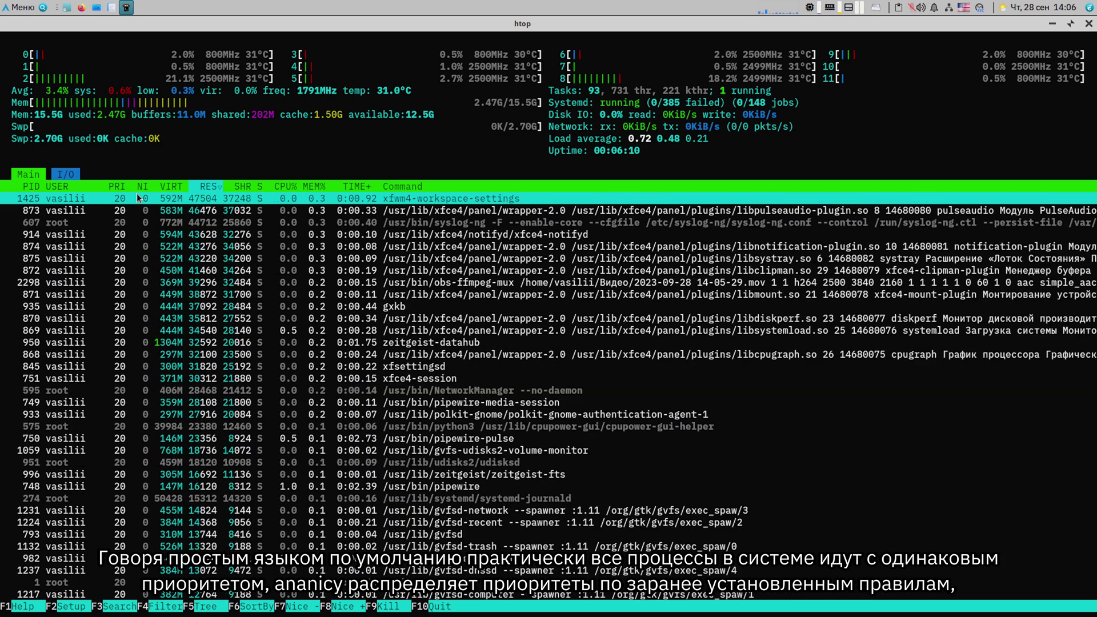
{"action": "scroll", "coordinate": [136, 193], "scroll_direction": "up", "scroll_amount": 3}
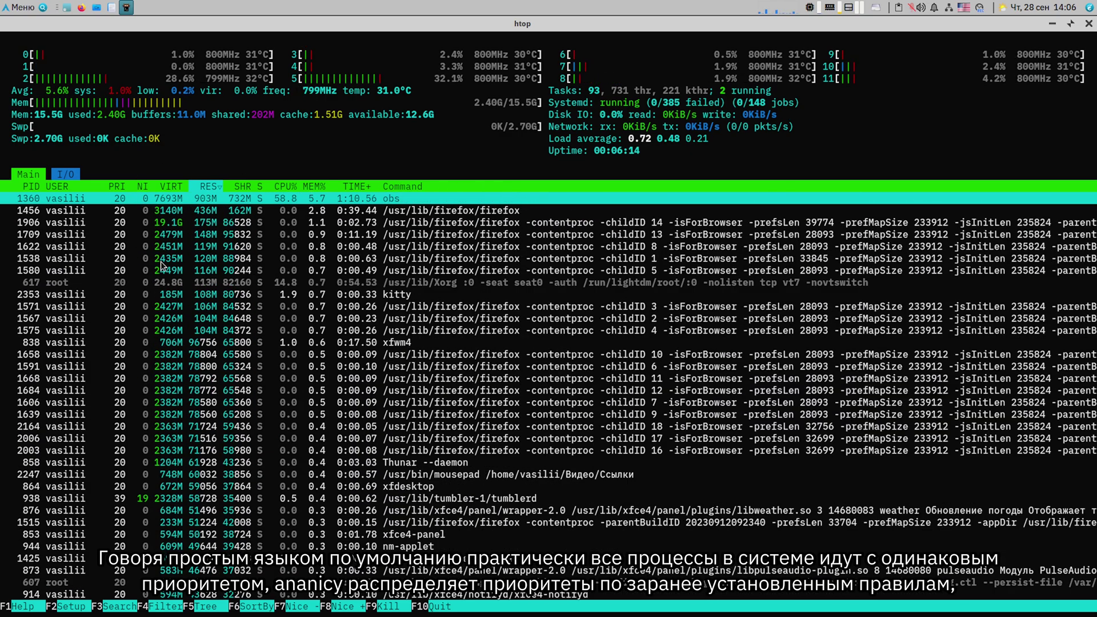
{"action": "left_click", "coordinate": [147, 502]}
{"action": "scroll", "coordinate": [142, 494], "scroll_direction": "down", "scroll_amount": 3}
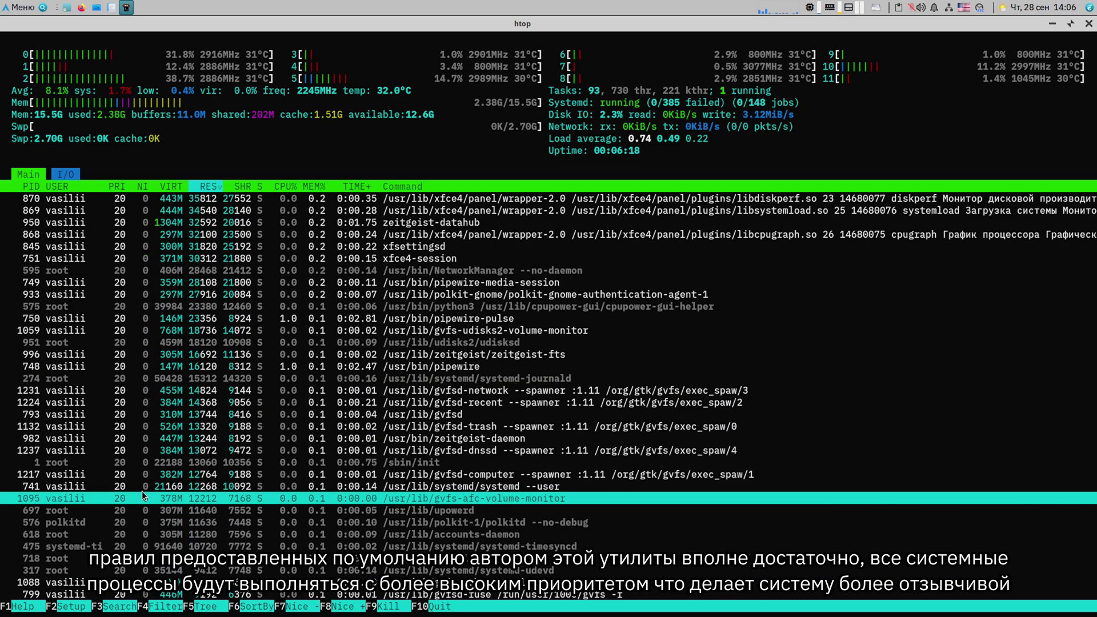
{"action": "scroll", "coordinate": [142, 491], "scroll_direction": "down", "scroll_amount": 3}
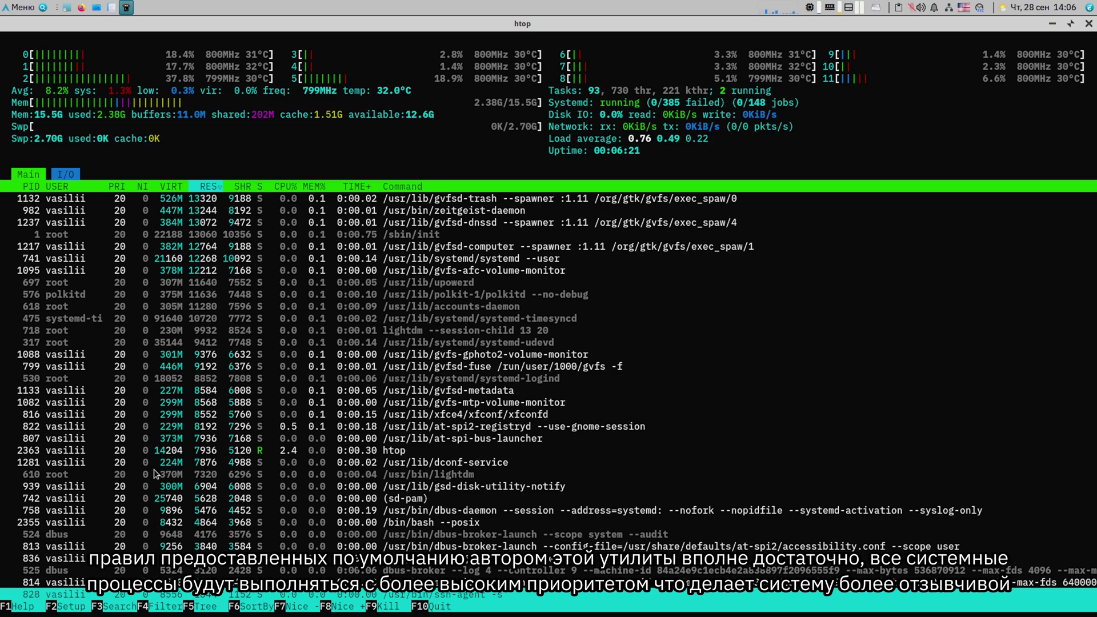
{"action": "scroll", "coordinate": [153, 470], "scroll_direction": "up", "scroll_amount": 6}
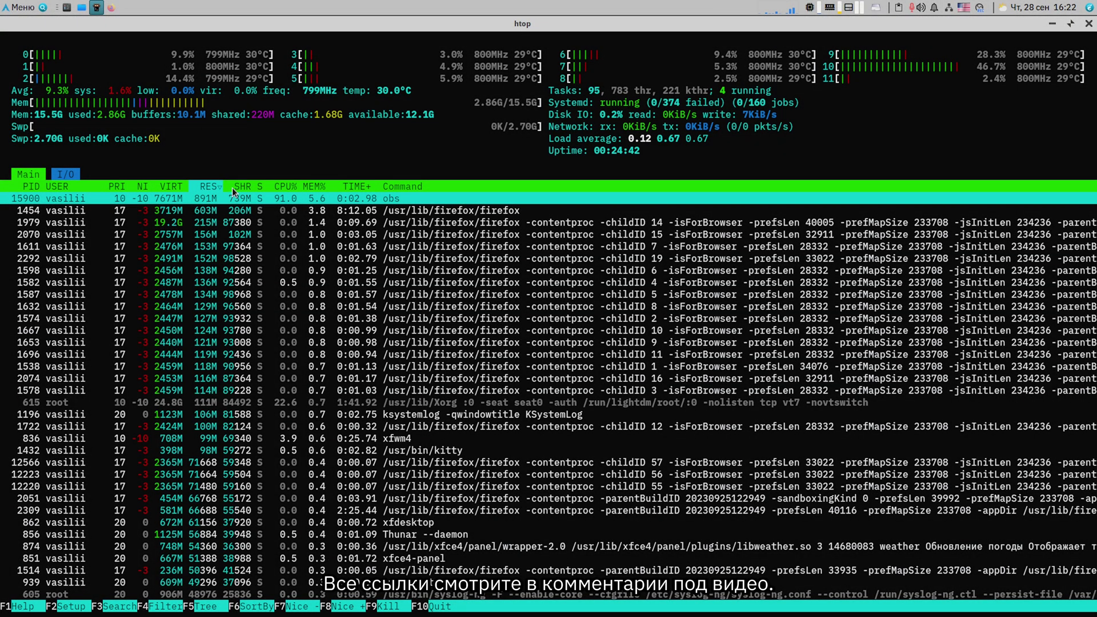
- Sort the htop process list by the NI column and look through the priorities of the listed processes
{"action": "left_click", "coordinate": [139, 188]}
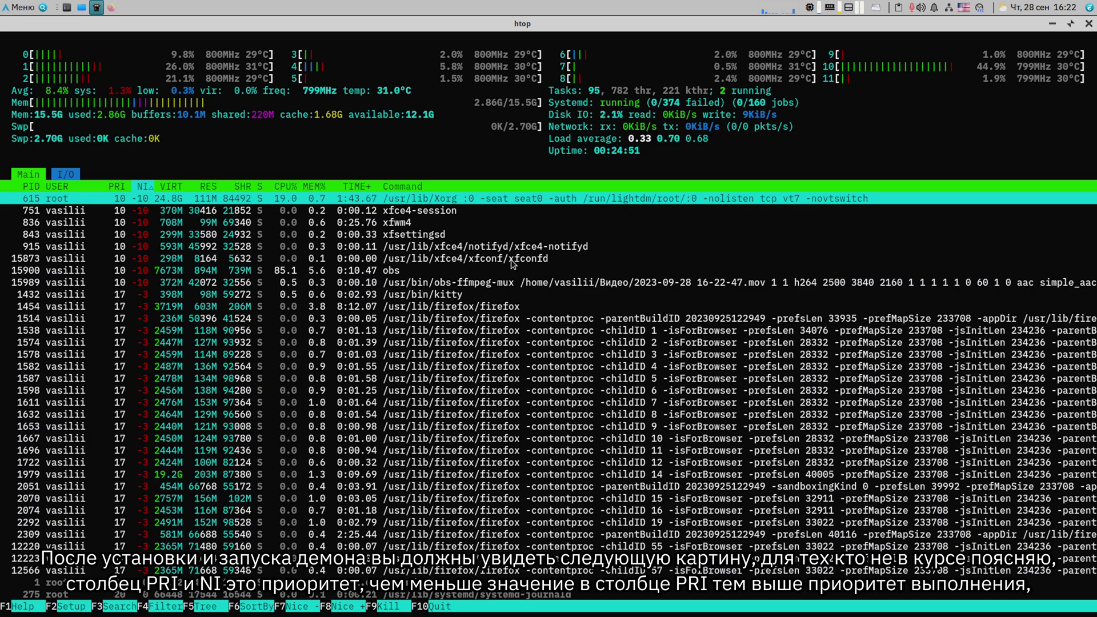
{"action": "scroll", "coordinate": [531, 239], "scroll_direction": "down", "scroll_amount": 1}
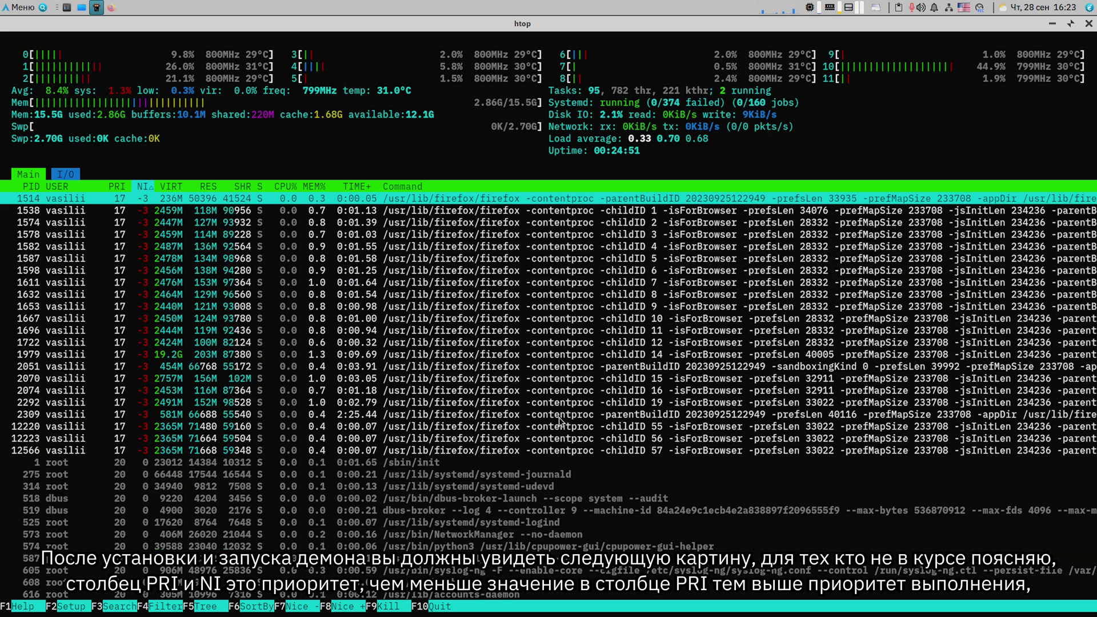
{"action": "scroll", "coordinate": [558, 418], "scroll_direction": "up", "scroll_amount": 1}
{"action": "scroll", "coordinate": [228, 320], "scroll_direction": "down", "scroll_amount": 5}
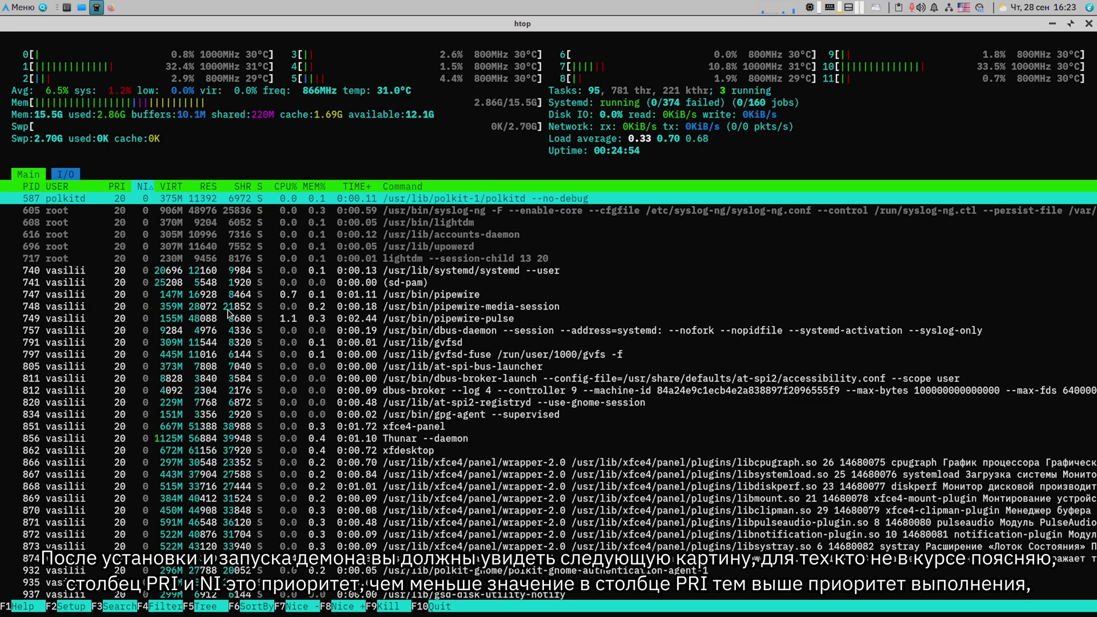
{"action": "scroll", "coordinate": [228, 313], "scroll_direction": "down", "scroll_amount": 1}
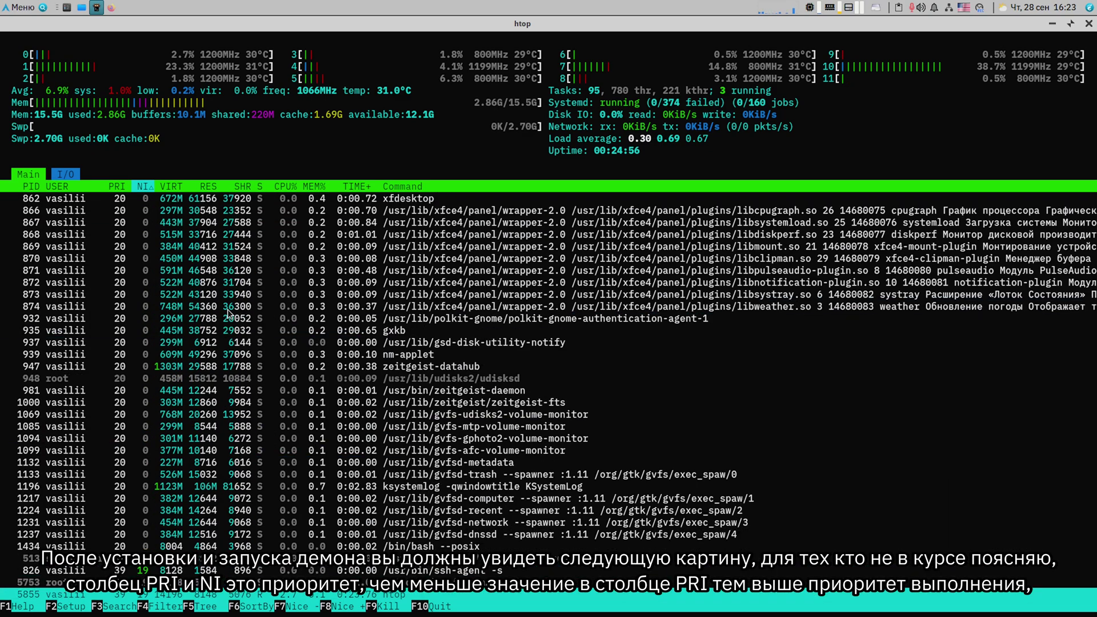
{"action": "scroll", "coordinate": [228, 313], "scroll_direction": "up", "scroll_amount": 6}
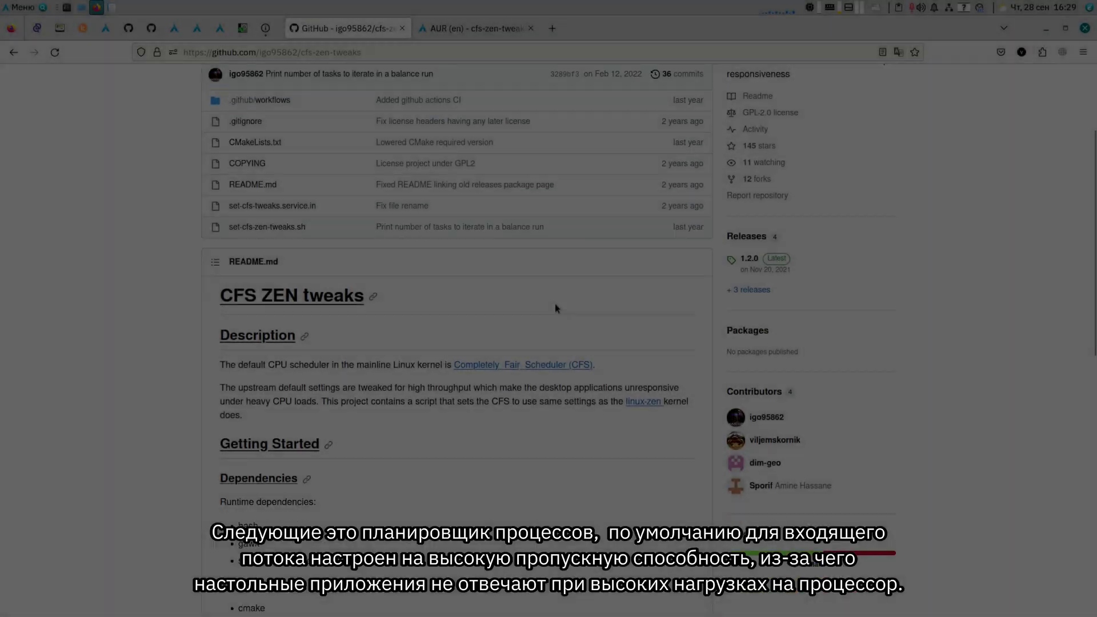
- Read the cfs-zen-tweaks README on GitHub in Firefox, covering the description, dependencies, installation and systemd unit sections
{"action": "scroll", "coordinate": [554, 303], "scroll_direction": "down", "scroll_amount": 1}
{"action": "left_click_drag", "start_coordinate": [206, 282], "coordinate": [456, 309]}
{"action": "left_click", "coordinate": [365, 361]}
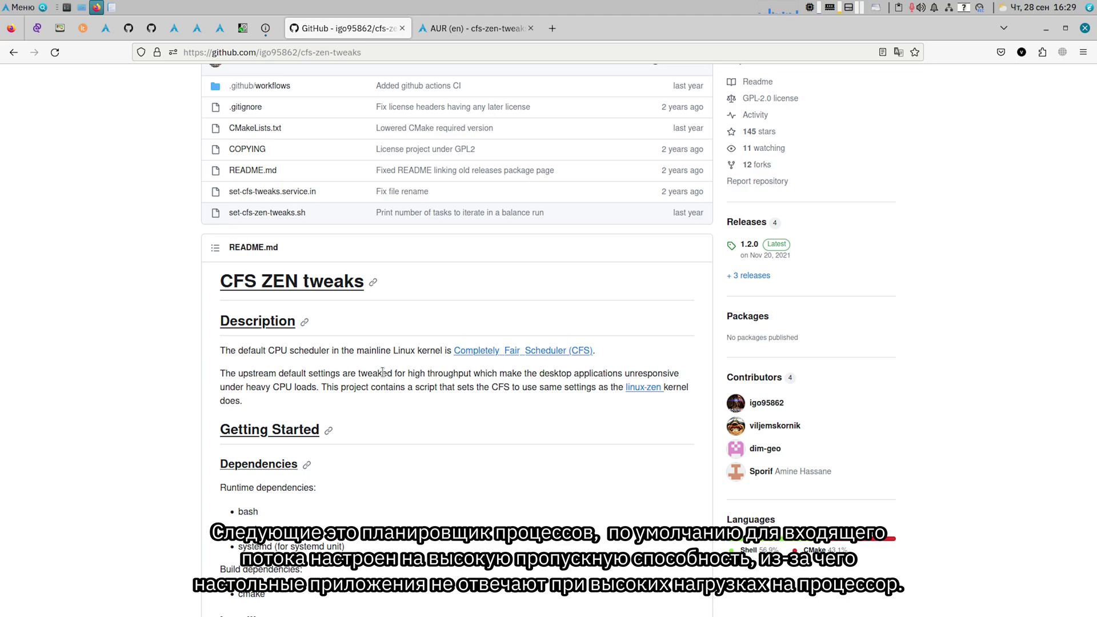
{"action": "scroll", "coordinate": [382, 372], "scroll_direction": "down", "scroll_amount": 4}
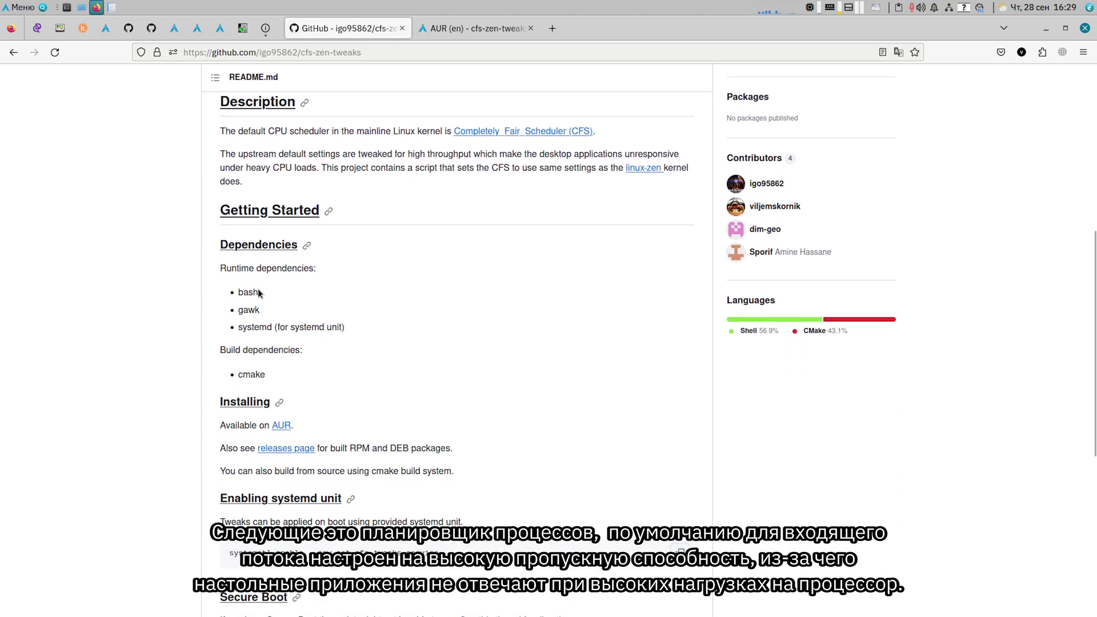
{"action": "double_click", "coordinate": [252, 375]}
{"action": "left_click", "coordinate": [243, 360]}
{"action": "double_click", "coordinate": [248, 310]}
{"action": "left_click", "coordinate": [431, 370]}
{"action": "scroll", "coordinate": [457, 371], "scroll_direction": "down", "scroll_amount": 2}
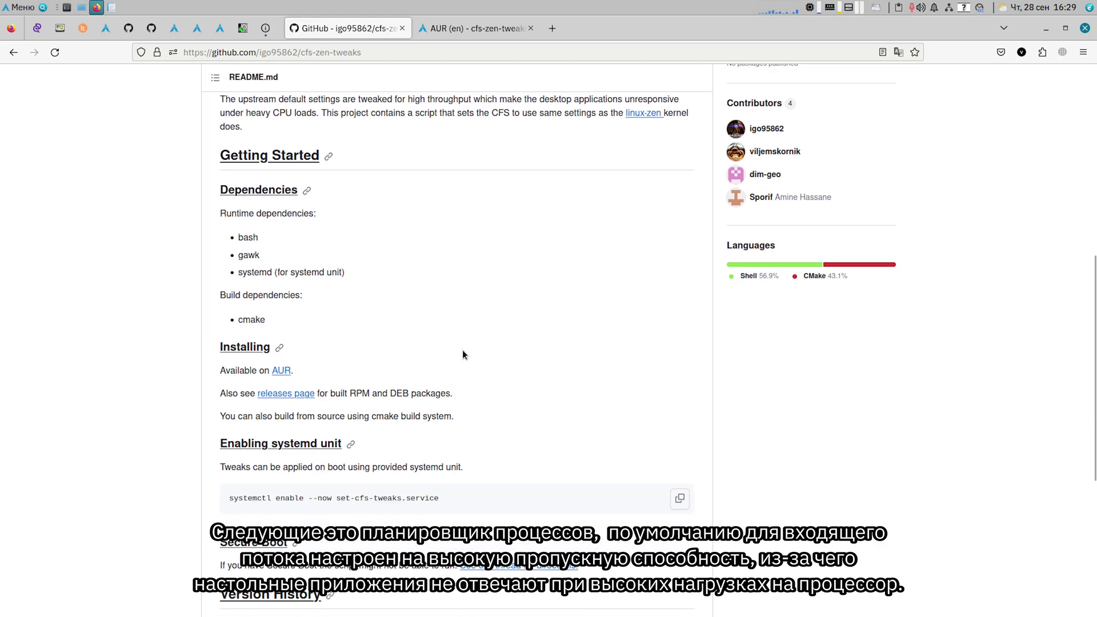
{"action": "triple_click", "coordinate": [276, 429]}
{"action": "left_click", "coordinate": [379, 446]}
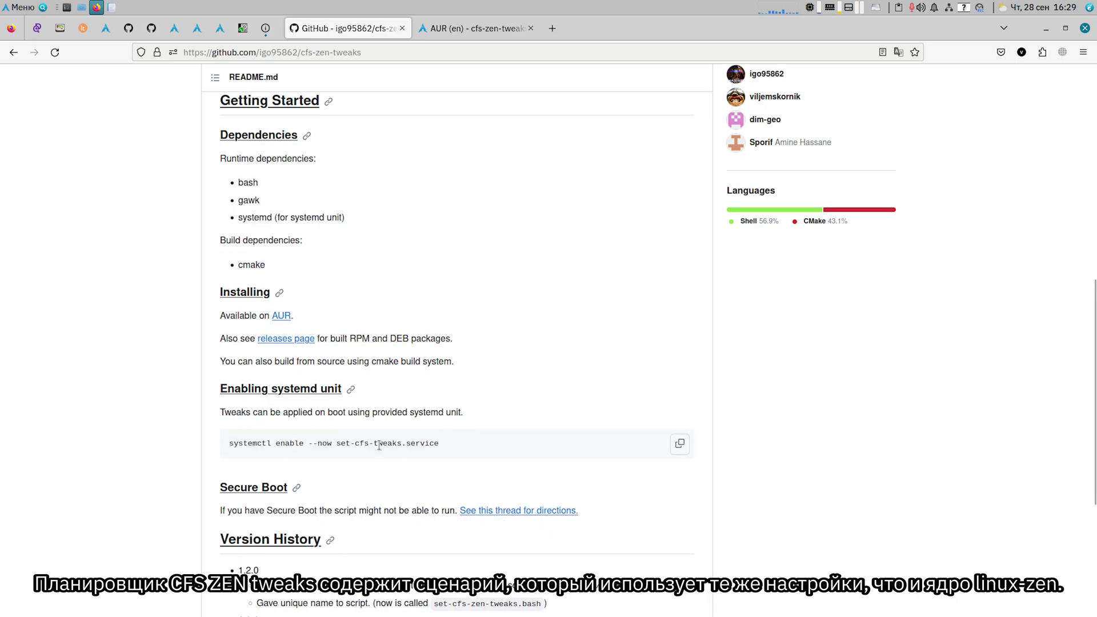
- Copy the README's systemctl enable --now set-cfs-tweaks.service command and paste it into a new terminal
{"action": "triple_click", "coordinate": [266, 455]}
{"action": "key", "text": "alt+space"}
{"action": "key", "text": "Return"}
{"action": "key", "text": "ctrl+shift+v"}
- Change the pasted command to systemctl status set-cfs-tweaks.service and run it to check the service
{"action": "key", "text": "Left"}
{"action": "key", "text": "Left"}
{"action": "key", "text": "Left"}
{"action": "key", "text": "Left"}
{"action": "key", "text": "Left"}
{"action": "key", "text": "Left"}
{"action": "key", "text": "Left"}
{"action": "key", "text": "Left"}
{"action": "key", "text": "Left"}
{"action": "key", "text": "Left"}
{"action": "key", "text": "Left"}
{"action": "key", "text": "Left"}
{"action": "key", "text": "Left"}
{"action": "key", "text": "Left"}
{"action": "key", "text": "Left"}
{"action": "key", "text": "Left"}
{"action": "key", "text": "Left"}
{"action": "key", "text": "Left"}
{"action": "key", "text": "Left"}
{"action": "key", "text": "Left"}
{"action": "key", "text": "BackSpace"}
{"action": "key", "text": "BackSpace"}
{"action": "key", "text": "BackSpace"}
{"action": "key", "text": "BackSpace"}
{"action": "key", "text": "BackSpace"}
{"action": "key", "text": "BackSpace"}
{"action": "key", "text": "BackSpace"}
{"action": "key", "text": "BackSpace"}
{"action": "key", "text": "BackSpace"}
{"action": "key", "text": "BackSpace"}
{"action": "key", "text": "BackSpace"}
{"action": "key", "text": "BackSpace"}
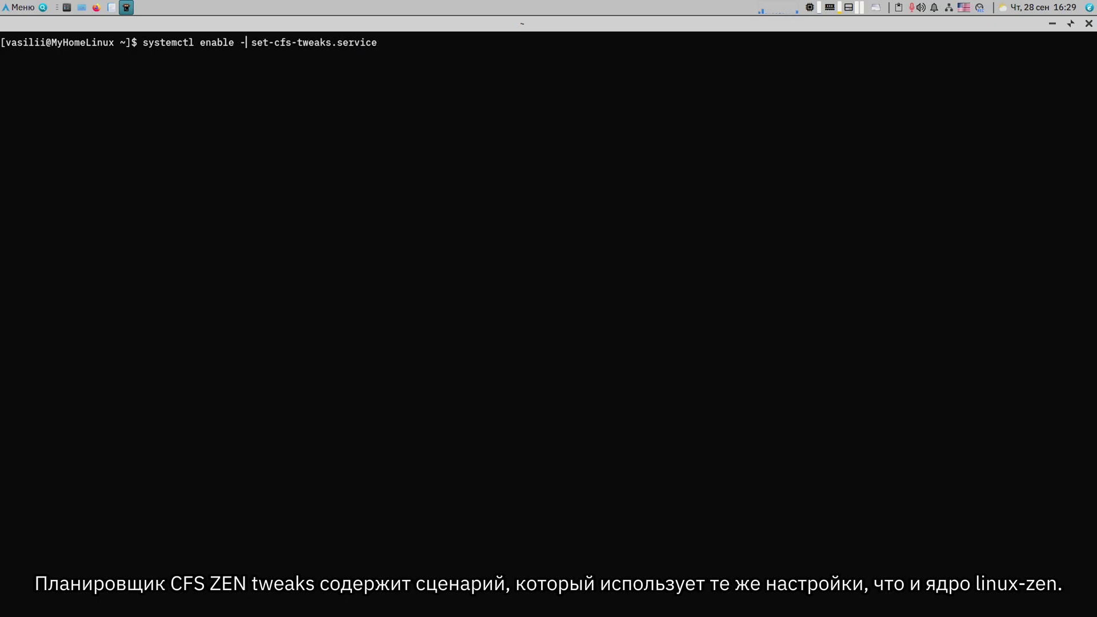
{"action": "type", "text": "statu"}
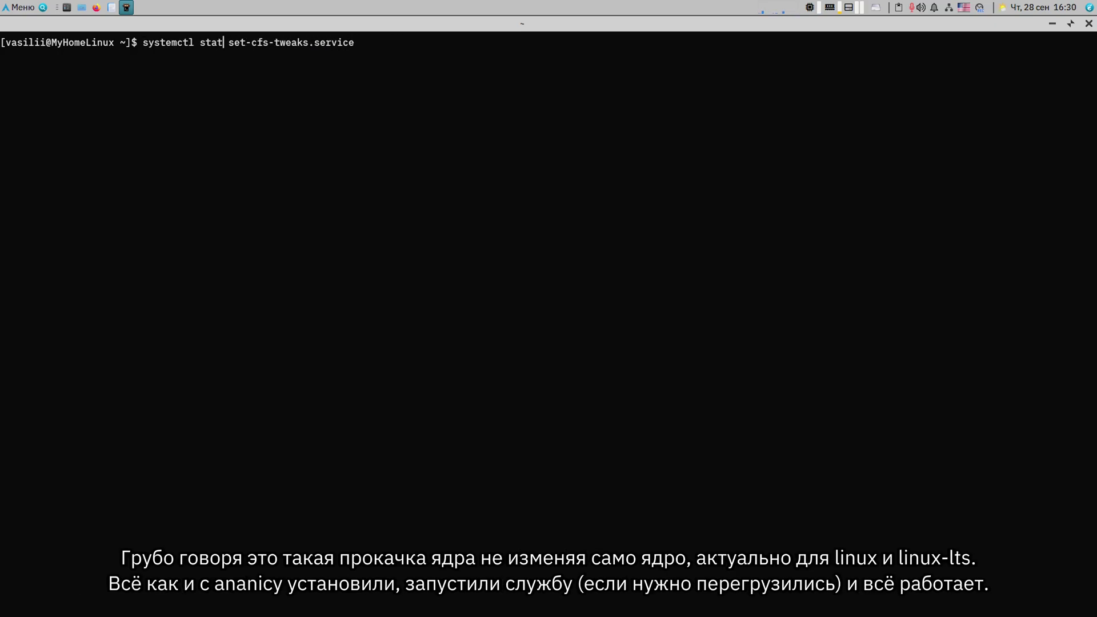
{"action": "type", "text": "s"}
{"action": "key", "text": "Return"}
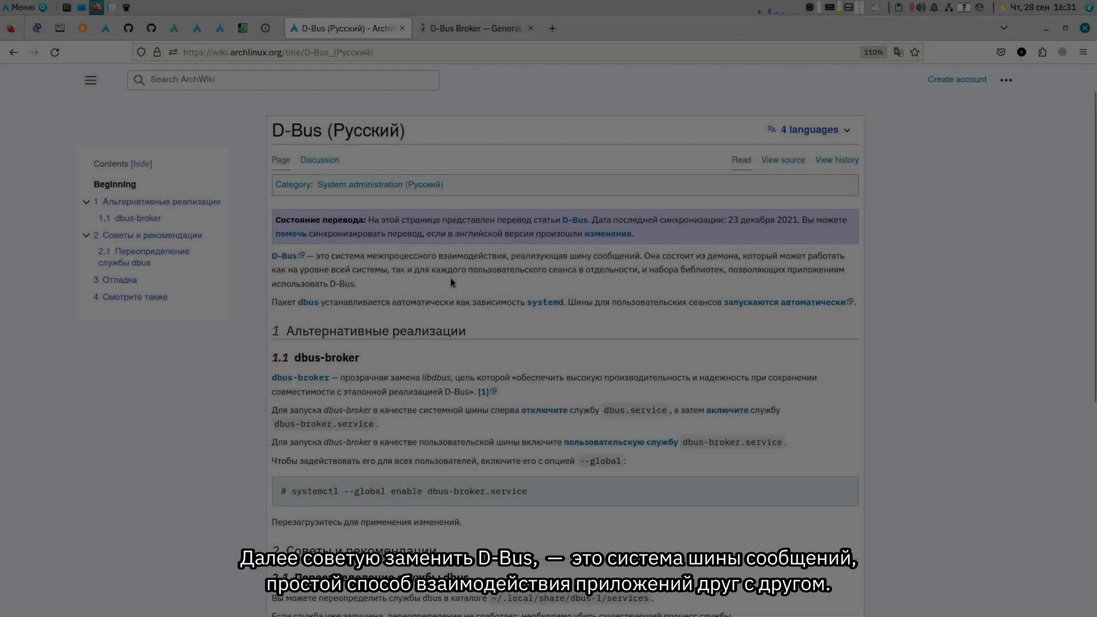
- Read the ArchWiki D-Bus page in Firefox, focusing on the dbus-broker section about replacing libdbus
{"action": "scroll", "coordinate": [450, 278], "scroll_direction": "down", "scroll_amount": 1}
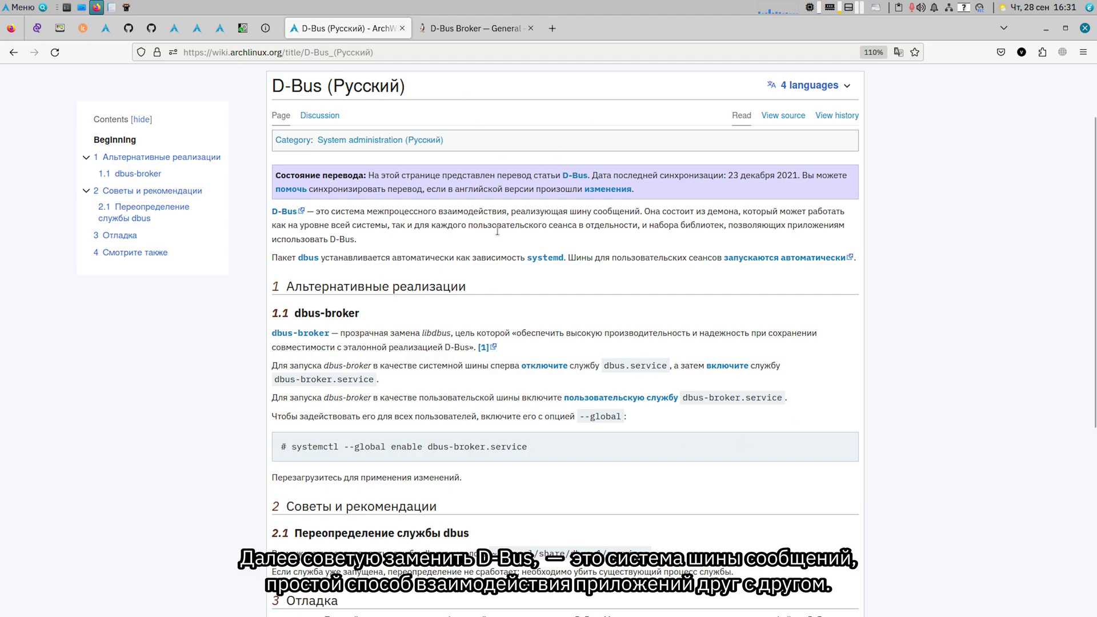
{"action": "scroll", "coordinate": [504, 347], "scroll_direction": "down", "scroll_amount": 3}
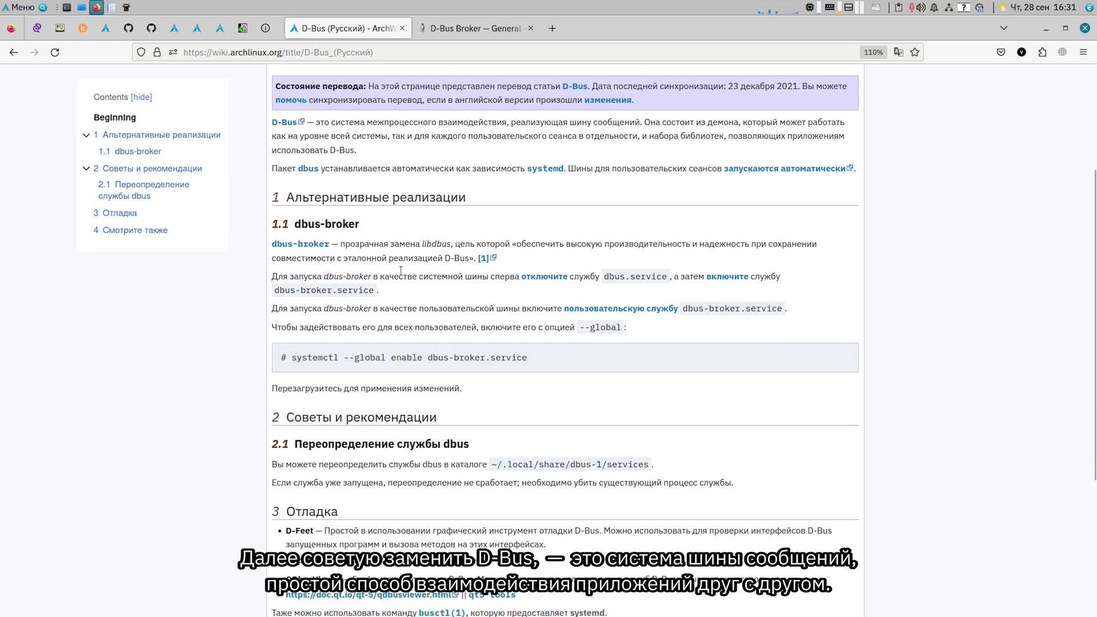
{"action": "double_click", "coordinate": [437, 245]}
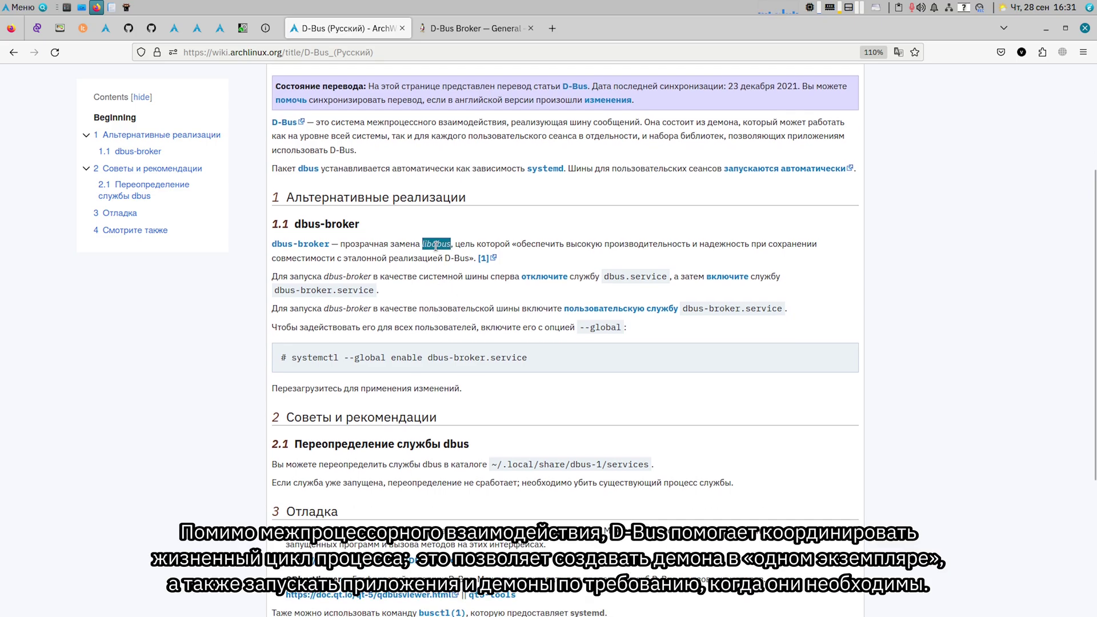
{"action": "left_click", "coordinate": [447, 297]}
{"action": "scroll", "coordinate": [395, 279], "scroll_direction": "up", "scroll_amount": 1}
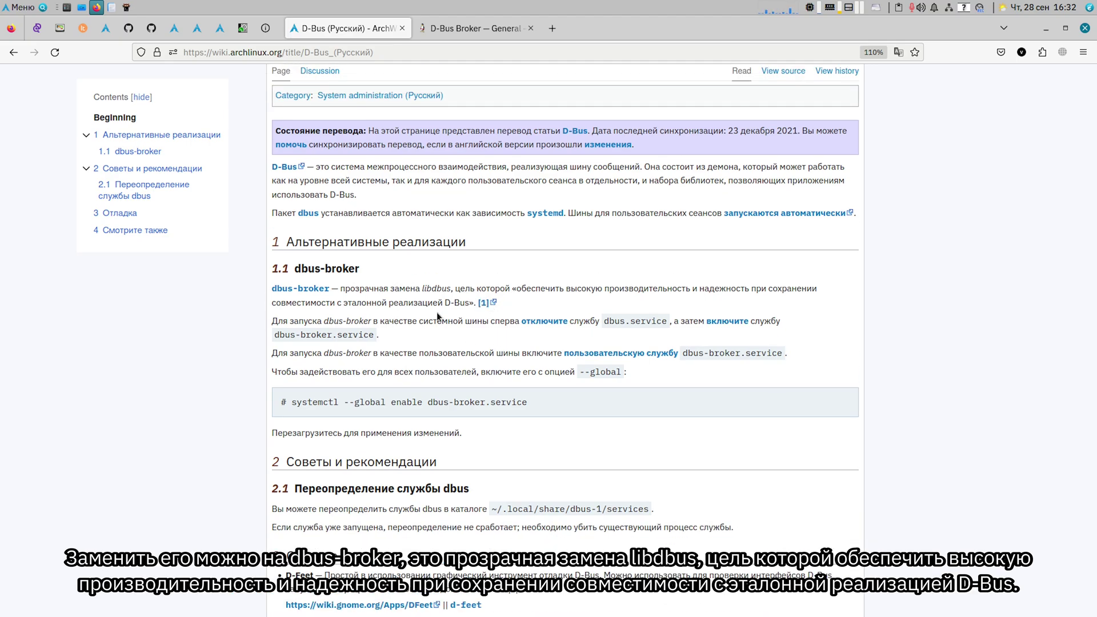
{"action": "scroll", "coordinate": [437, 312], "scroll_direction": "down", "scroll_amount": 1}
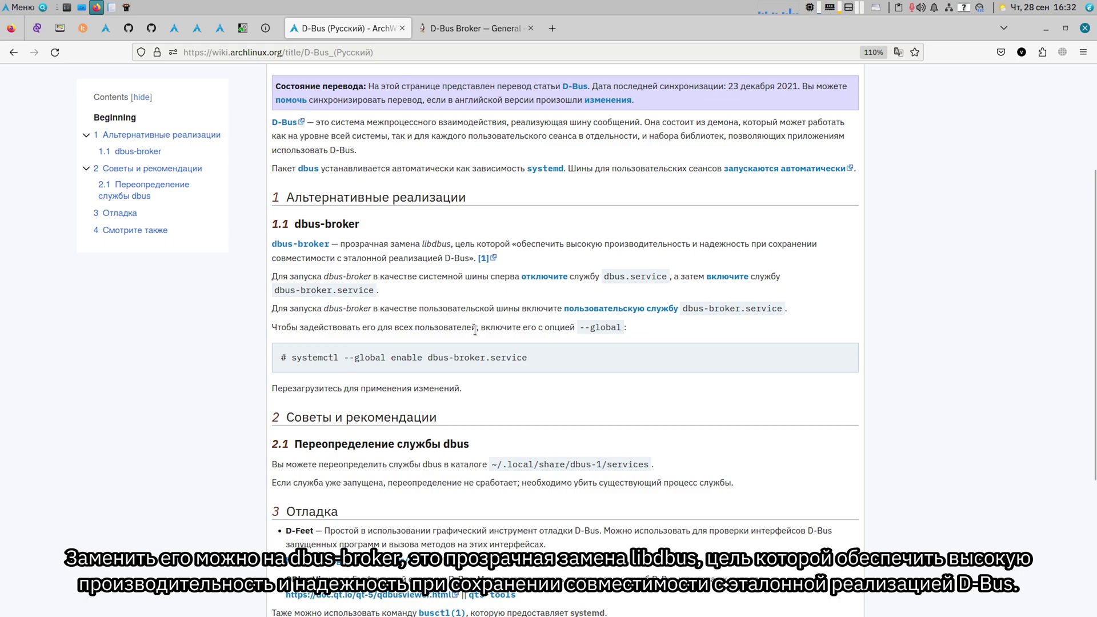
- Follow the wiki's dbus package link in a new tab through to the upstream freedesktop.org D-Bus page and look it over
{"action": "right_click", "coordinate": [309, 170]}
{"action": "left_click", "coordinate": [323, 182]}
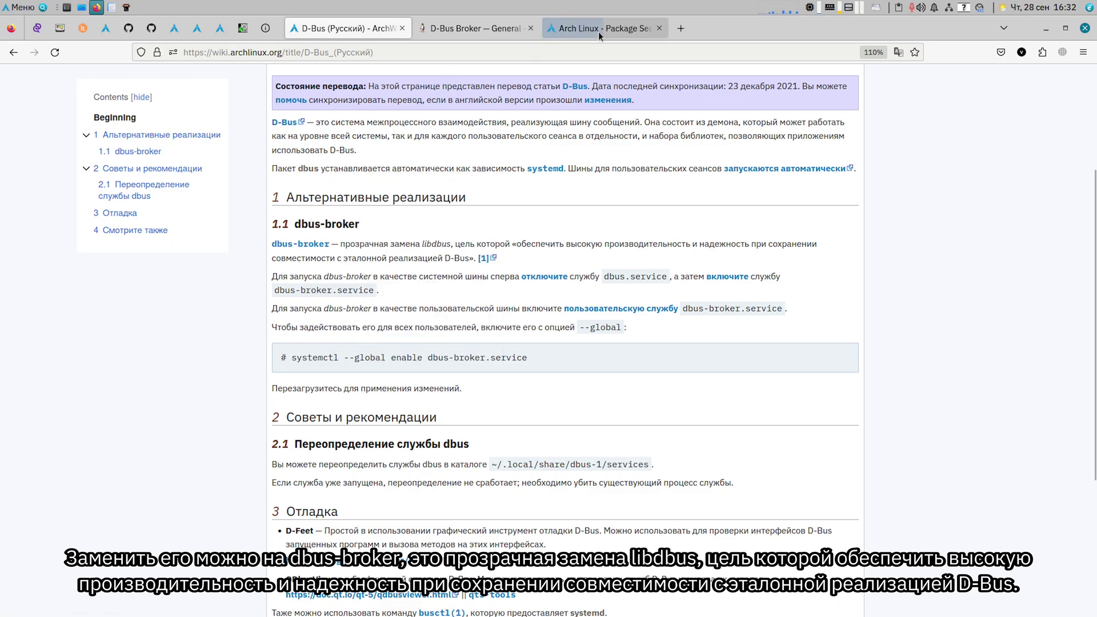
{"action": "left_click", "coordinate": [598, 32]}
{"action": "left_click", "coordinate": [215, 253]}
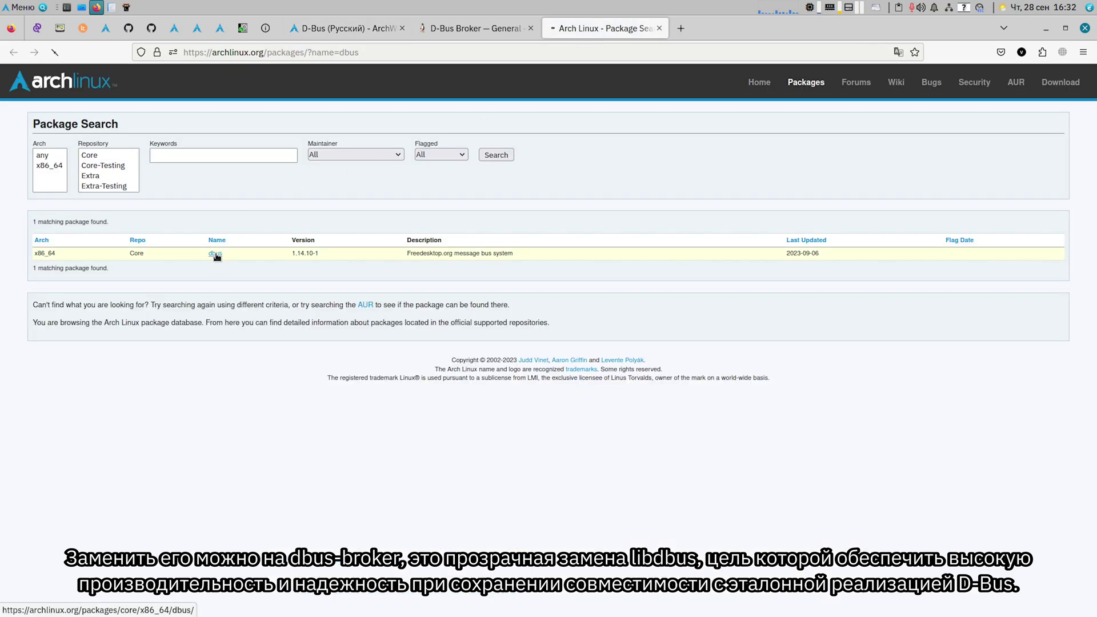
{"action": "left_click", "coordinate": [199, 203]}
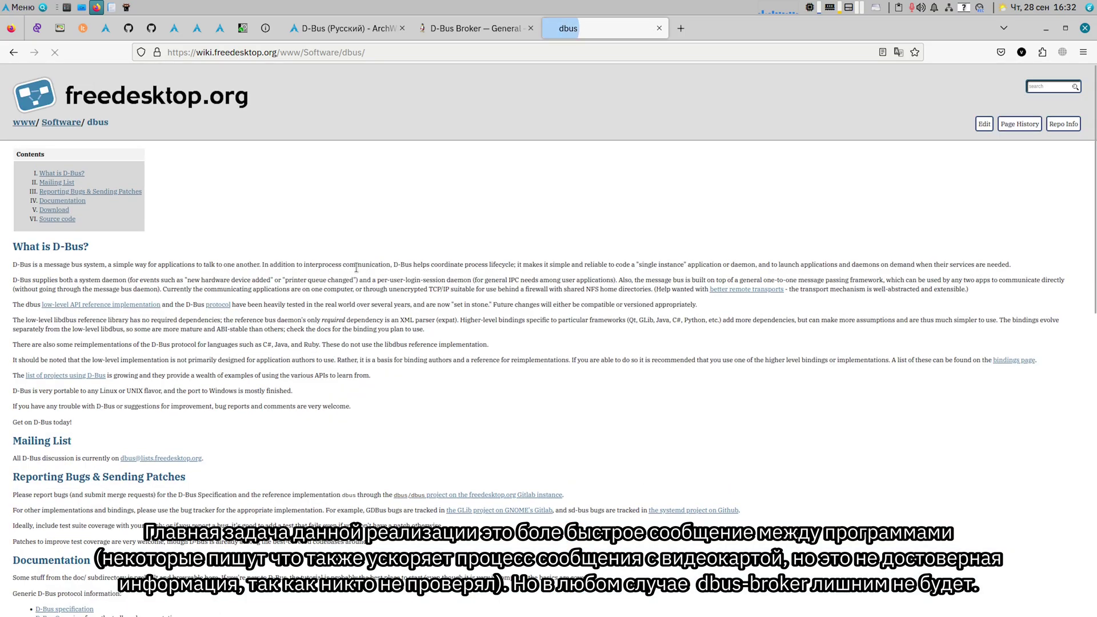
{"action": "scroll", "coordinate": [351, 266], "scroll_direction": "down", "scroll_amount": 4}
{"action": "scroll", "coordinate": [214, 281], "scroll_direction": "down", "scroll_amount": 4}
{"action": "scroll", "coordinate": [490, 174], "scroll_direction": "up", "scroll_amount": 10}
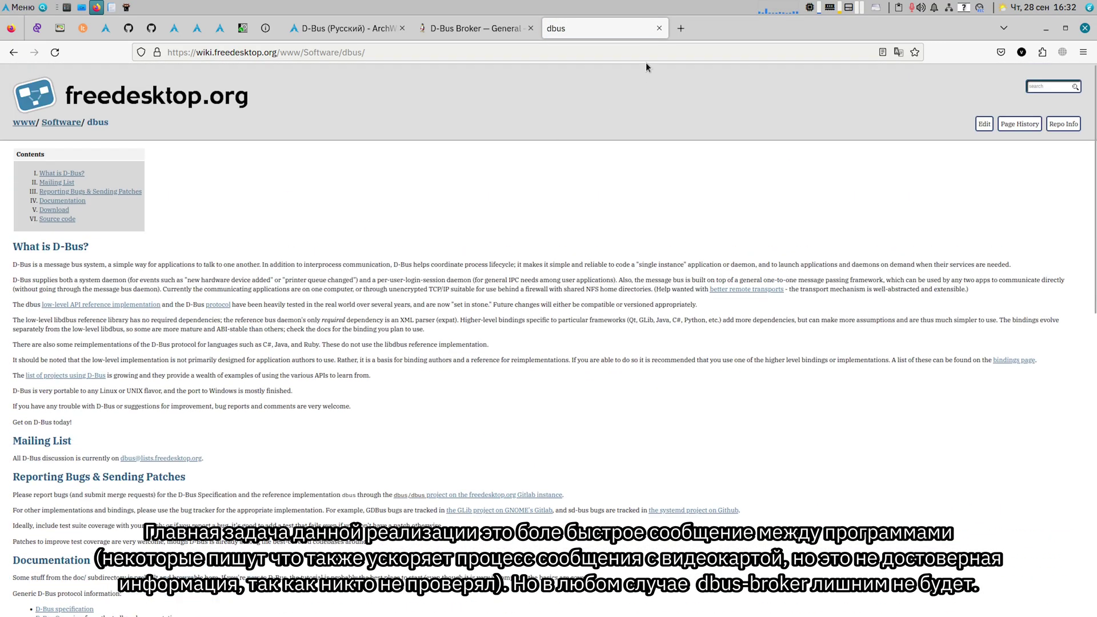
- Close the freedesktop.org dbus tab and the LINUX.ORG.RU D-Bus Broker forum tab
{"action": "left_click", "coordinate": [657, 29]}
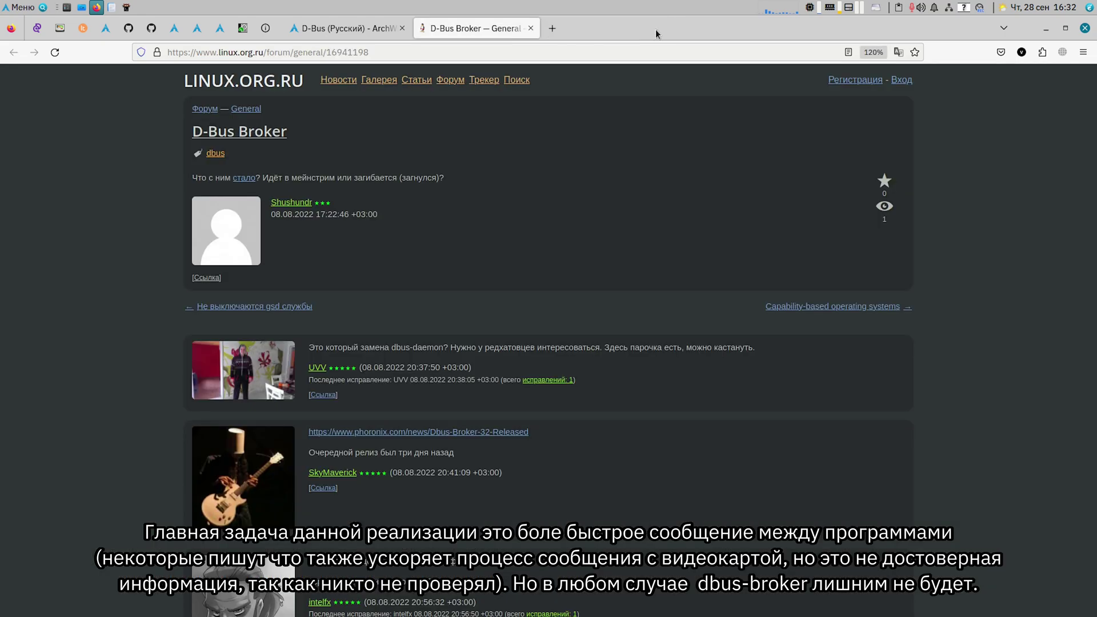
{"action": "left_click", "coordinate": [531, 29]}
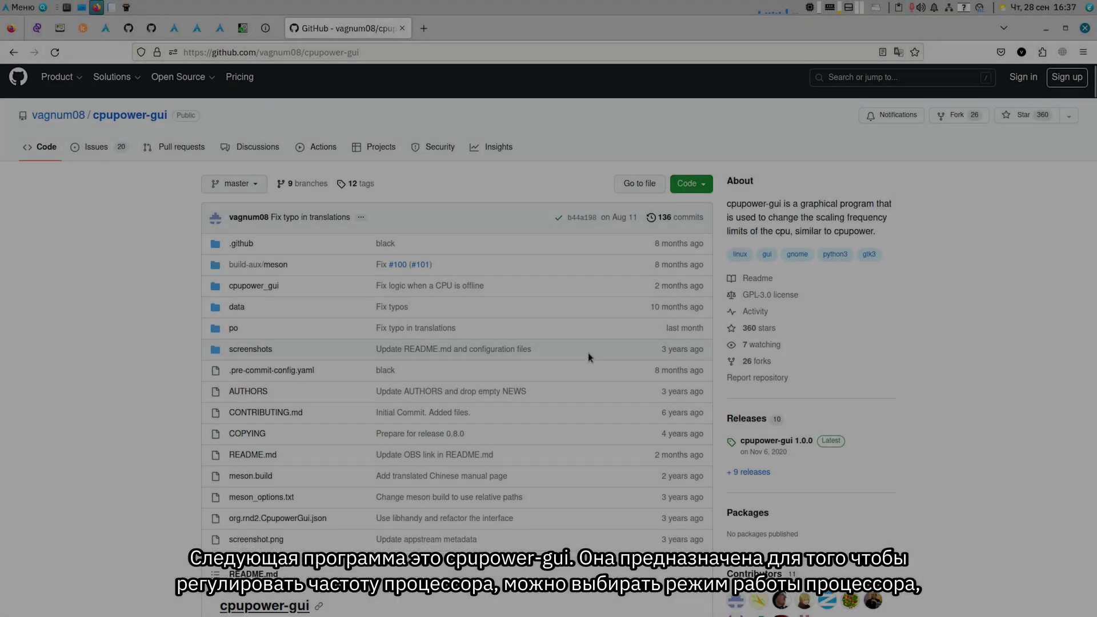
- Look over the cpupower-gui README on GitHub, including its description and screenshots
{"action": "scroll", "coordinate": [588, 352], "scroll_direction": "down", "scroll_amount": 10}
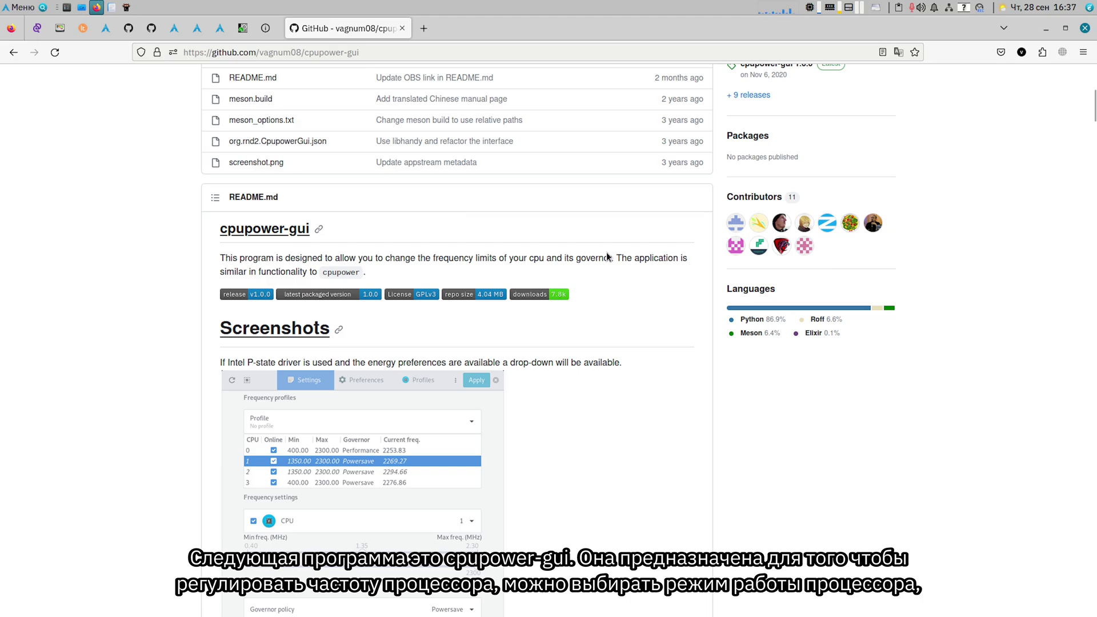
{"action": "scroll", "coordinate": [625, 303], "scroll_direction": "down", "scroll_amount": 3}
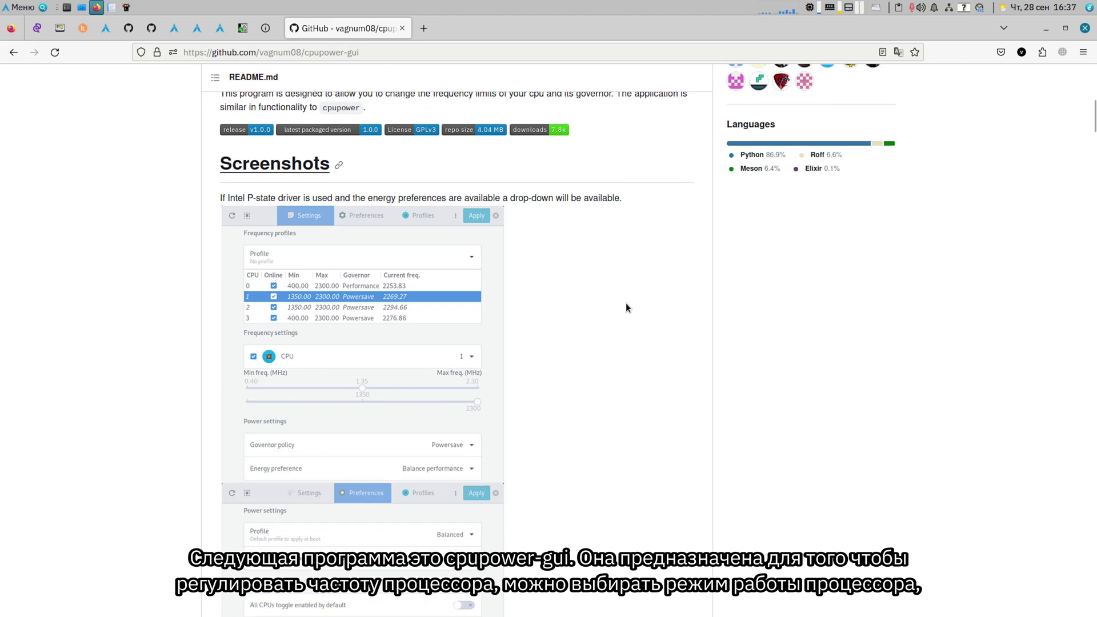
{"action": "scroll", "coordinate": [626, 302], "scroll_direction": "up", "scroll_amount": 4}
{"action": "double_click", "coordinate": [336, 329]}
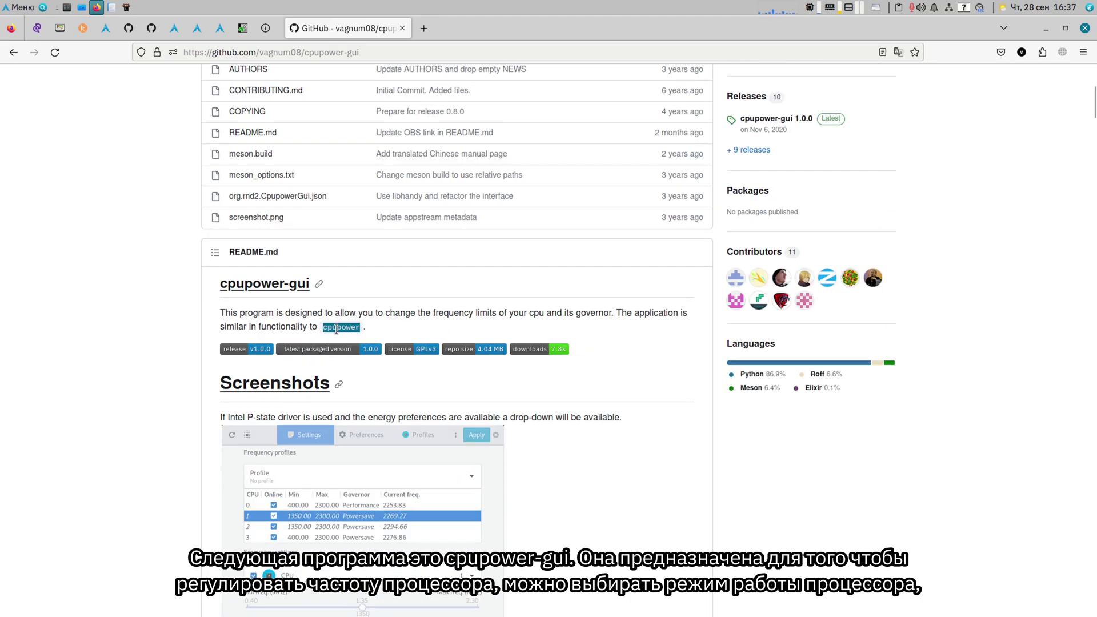
{"action": "left_click", "coordinate": [406, 326]}
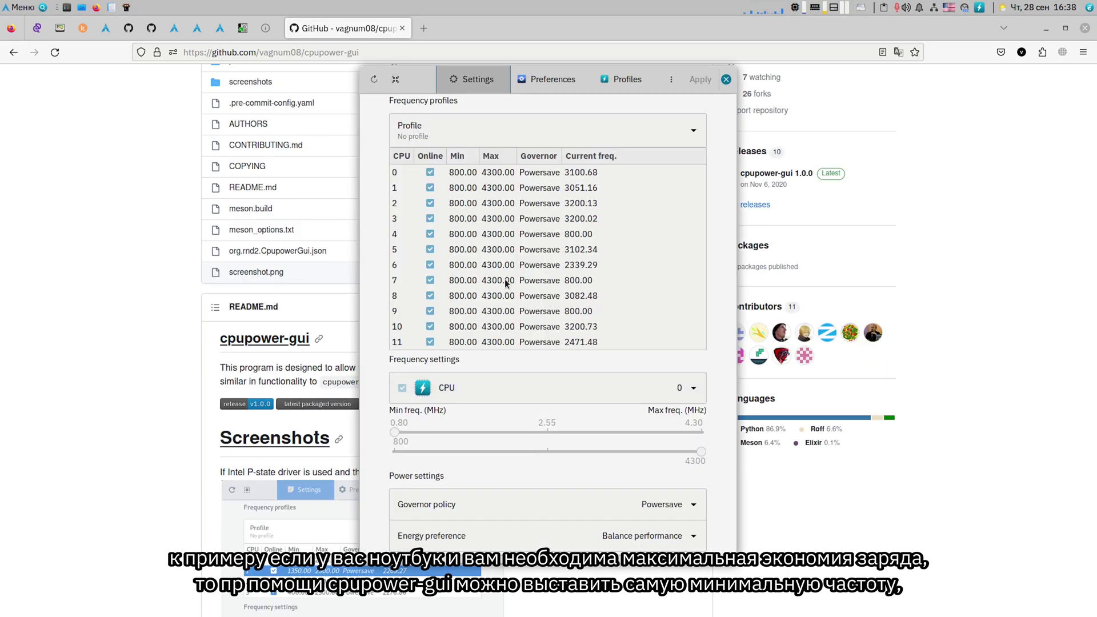
- In cpupower-gui, target all CPUs, set the energy preference to Performance and apply the change
{"action": "left_click", "coordinate": [395, 79]}
{"action": "left_click", "coordinate": [644, 515]}
{"action": "left_click", "coordinate": [657, 486]}
{"action": "left_click", "coordinate": [700, 79]}
- Switch to the kitty terminal and run htop to watch the per-core CPU frequencies
{"action": "key", "text": "alt+Tab"}
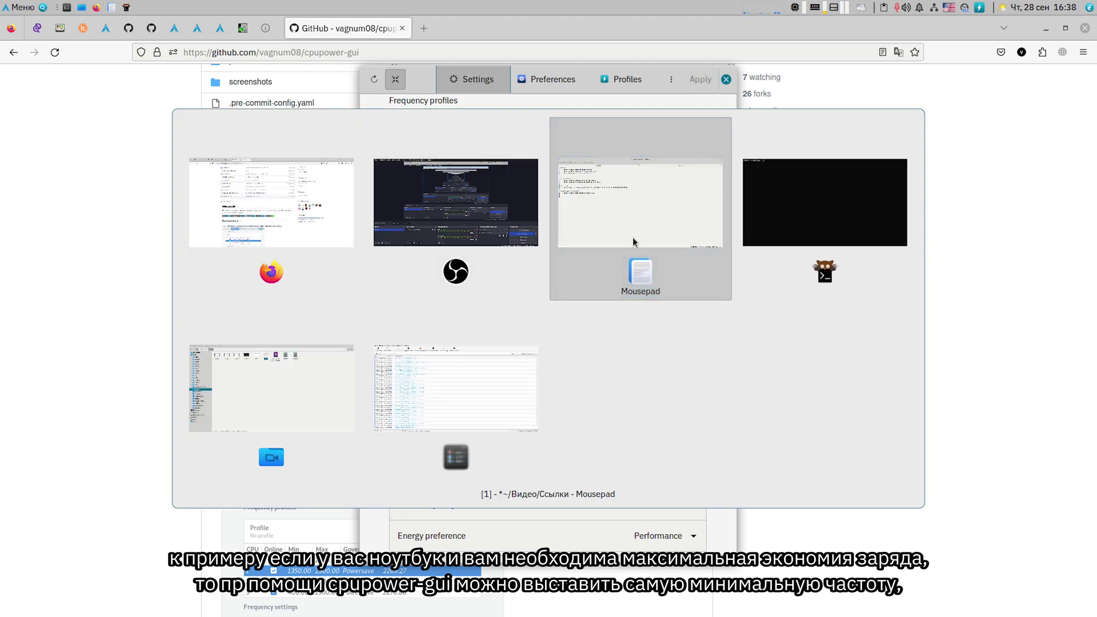
{"action": "type", "text": "htop"}
{"action": "key", "text": "Return"}
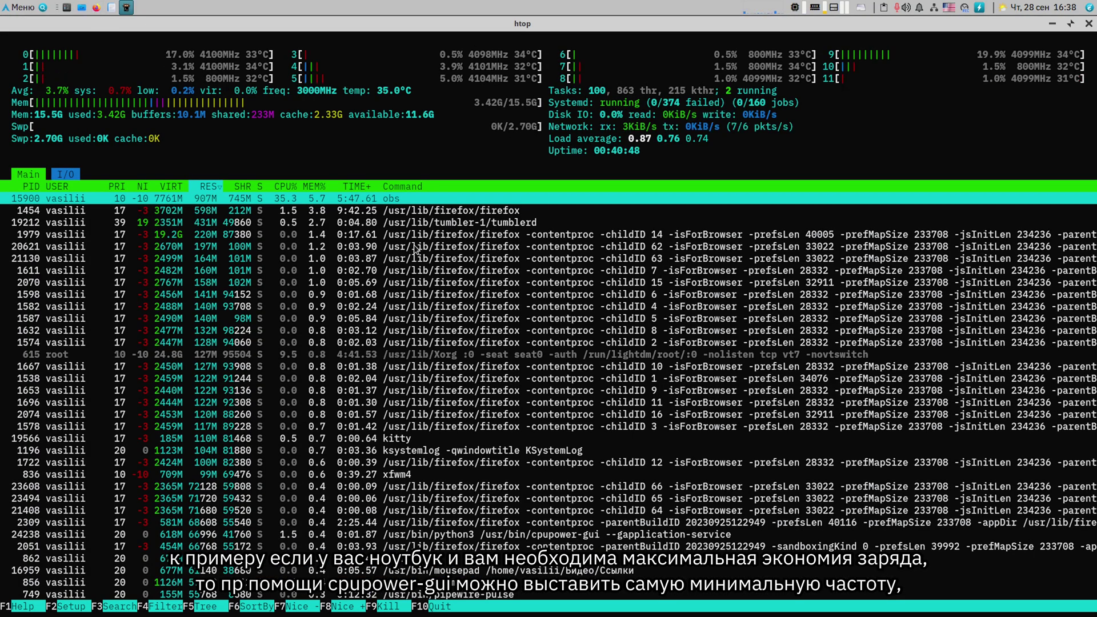
- Return to htop in kitty and switch cpupower-gui to the performance profile
{"action": "key", "text": "alt+Tab"}
{"action": "key", "text": "alt+Tab"}
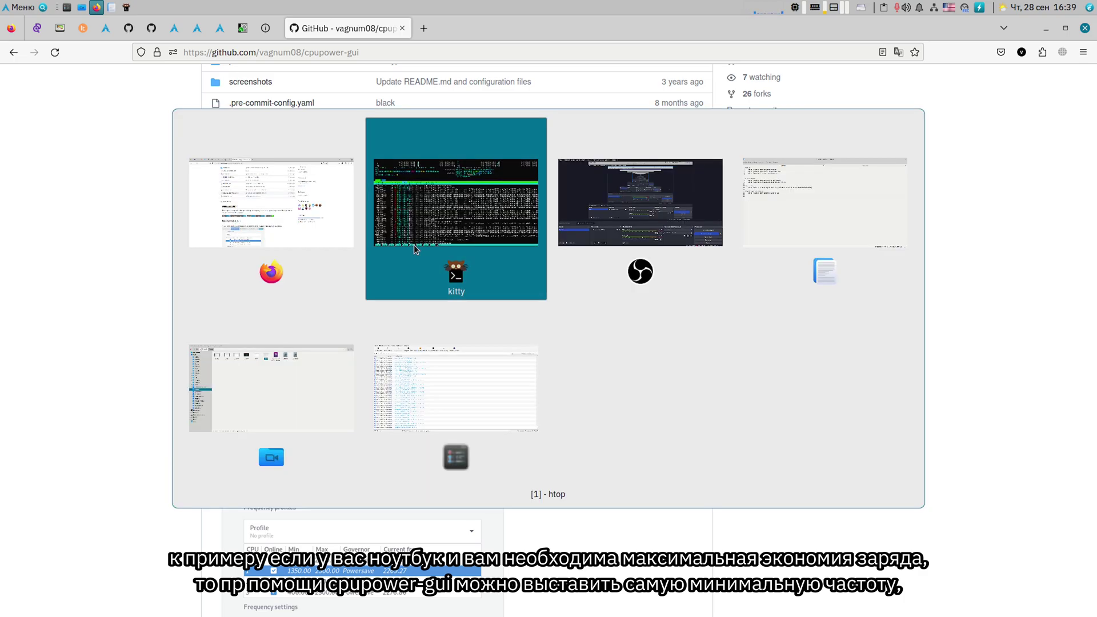
{"action": "left_click", "coordinate": [414, 244]}
{"action": "left_click", "coordinate": [979, 7]}
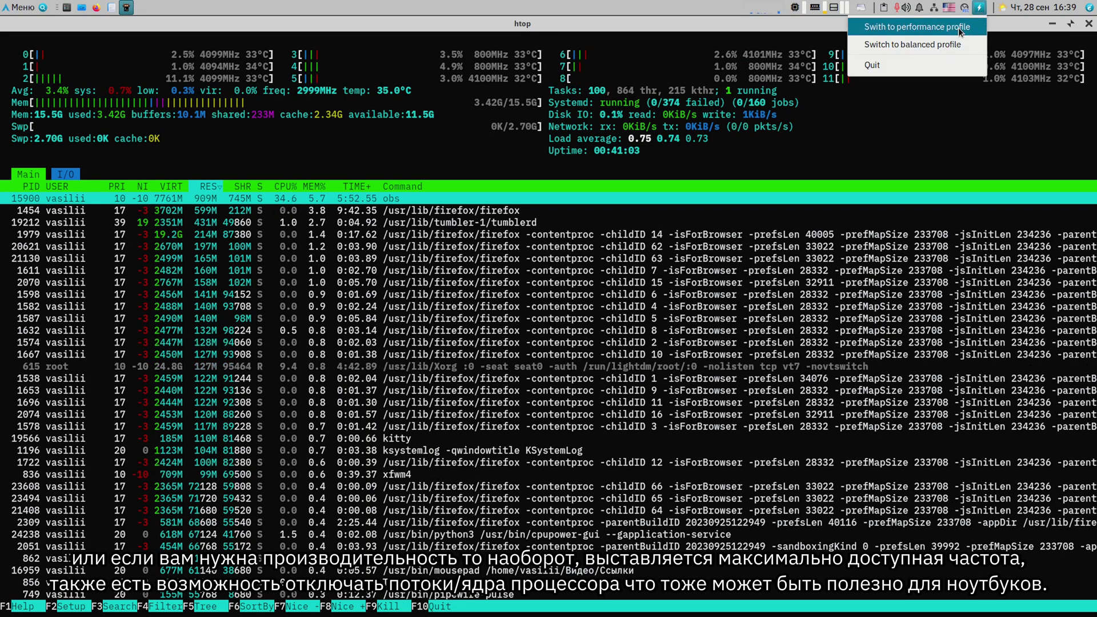
{"action": "left_click", "coordinate": [964, 34]}
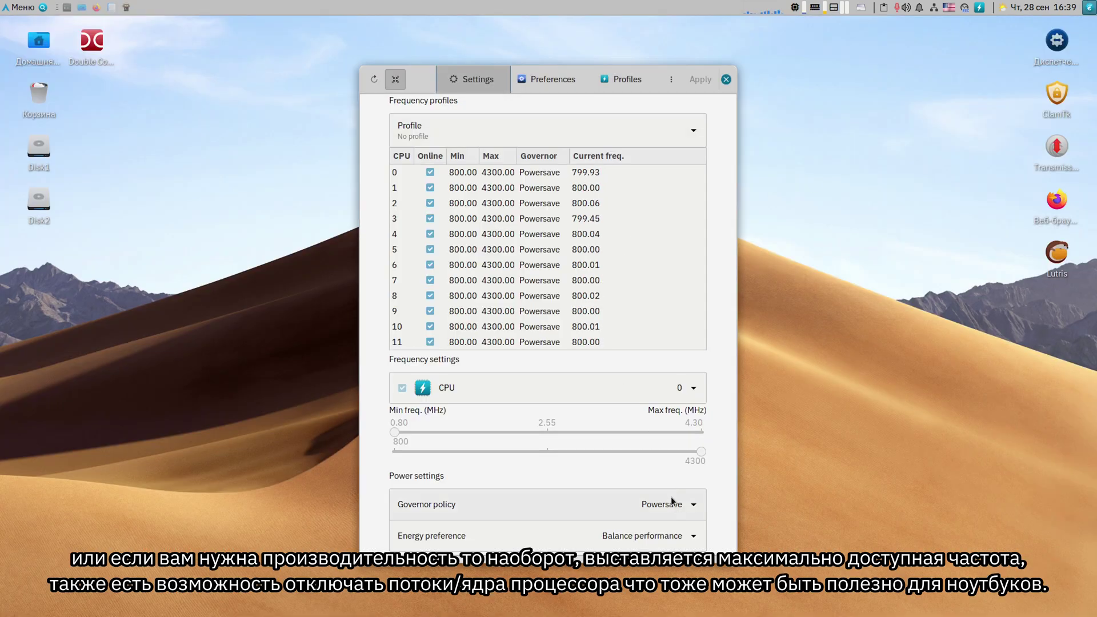
- Switch to the performance profile in cpupower-gui and take CPUs 6 through 11 offline
{"action": "left_click", "coordinate": [980, 7]}
{"action": "left_click", "coordinate": [933, 32]}
{"action": "left_click", "coordinate": [431, 264]}
{"action": "left_click", "coordinate": [430, 280]}
{"action": "left_click", "coordinate": [430, 296]}
{"action": "left_click", "coordinate": [430, 311]}
{"action": "left_click", "coordinate": [430, 327]}
{"action": "left_click", "coordinate": [430, 342]}
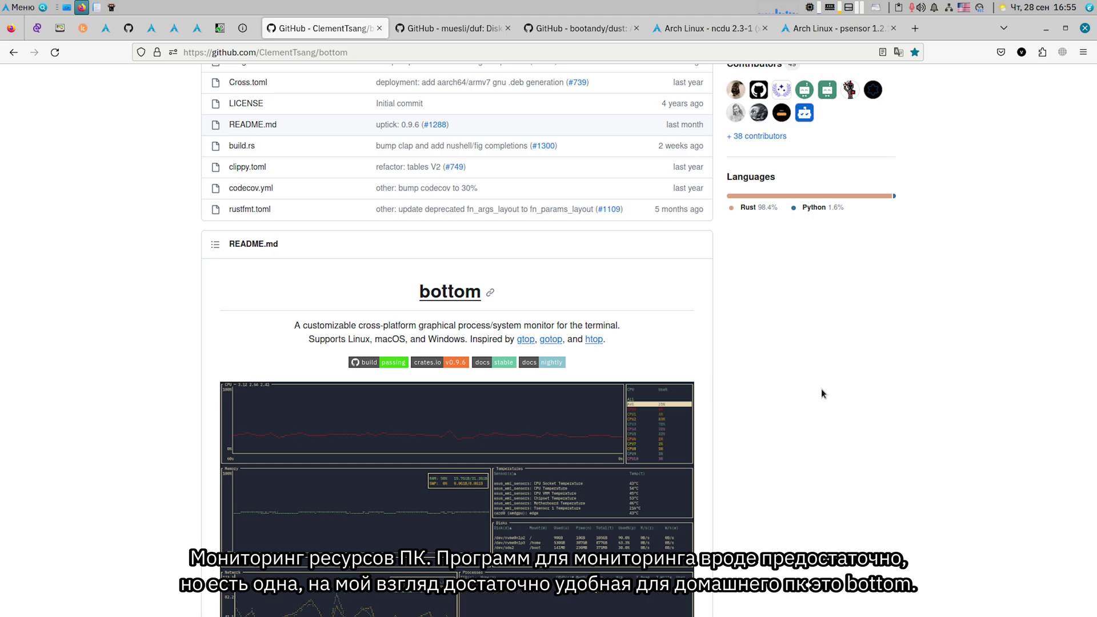
- Look over the bottom README on GitHub, from the demo to the table of contents with installation options
{"action": "scroll", "coordinate": [821, 388], "scroll_direction": "down", "scroll_amount": 10}
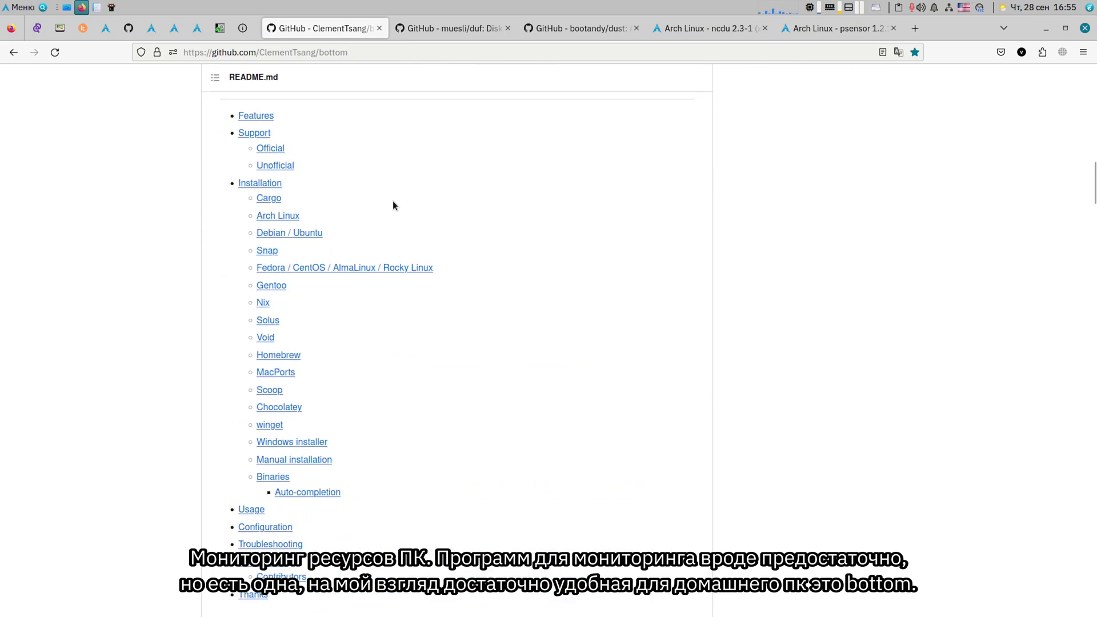
{"action": "scroll", "coordinate": [223, 306], "scroll_direction": "down", "scroll_amount": 3}
{"action": "scroll", "coordinate": [662, 358], "scroll_direction": "up", "scroll_amount": 5}
{"action": "scroll", "coordinate": [788, 355], "scroll_direction": "up", "scroll_amount": 3}
- Switch to btm in the terminal and step through the CPU list down to CPU11 to view individual core graphs
{"action": "left_click", "coordinate": [111, 7]}
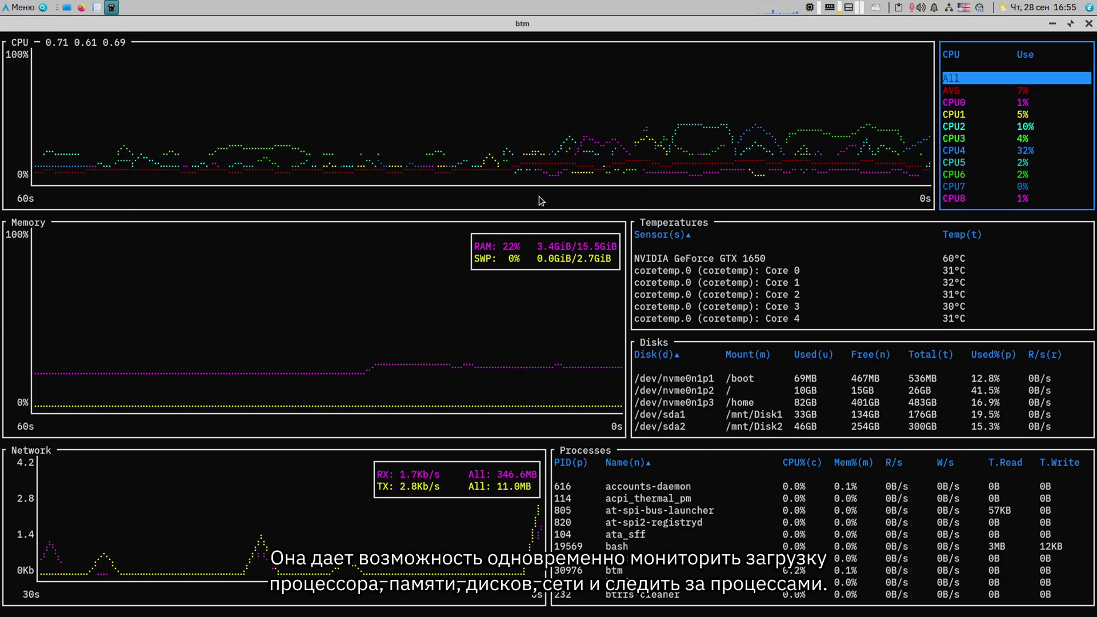
{"action": "key", "text": "Down"}
{"action": "key", "text": "Down"}
{"action": "key", "text": "Down"}
{"action": "key", "text": "Down"}
{"action": "key", "text": "Down"}
{"action": "key", "text": "Down"}
{"action": "key", "text": "Down"}
{"action": "key", "text": "Down"}
{"action": "key", "text": "Down"}
{"action": "key", "text": "Down"}
{"action": "key", "text": "Down"}
{"action": "key", "text": "Down"}
{"action": "key", "text": "Down"}
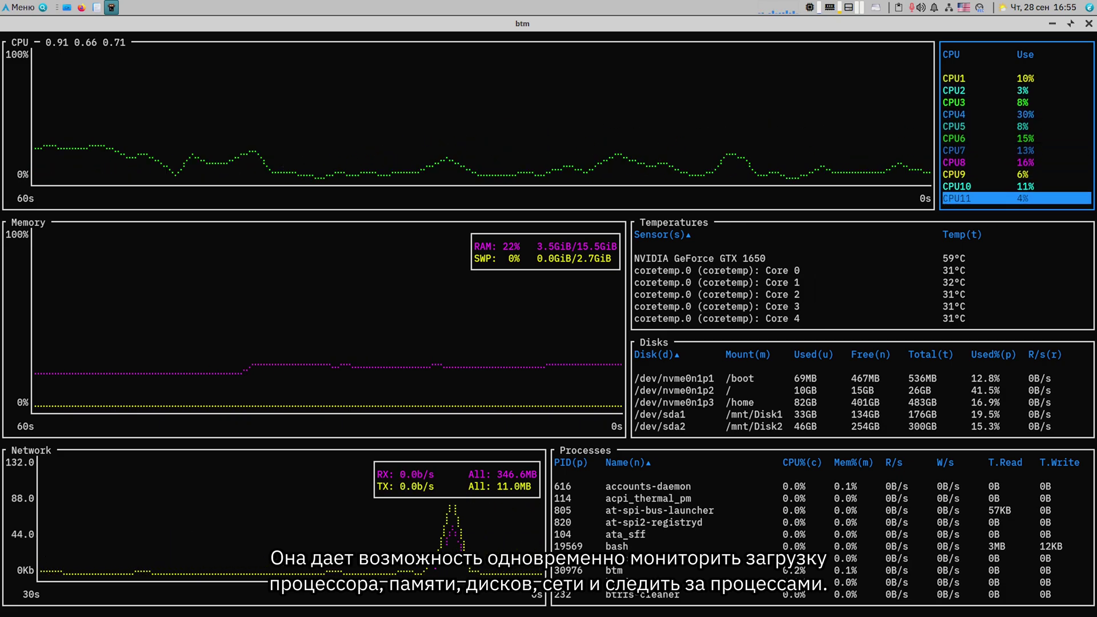
- Reselect All in btm's CPU list, focus the CPU graph and zoom its time range in and out
{"action": "key", "text": "Home"}
{"action": "key", "text": "shift+Left"}
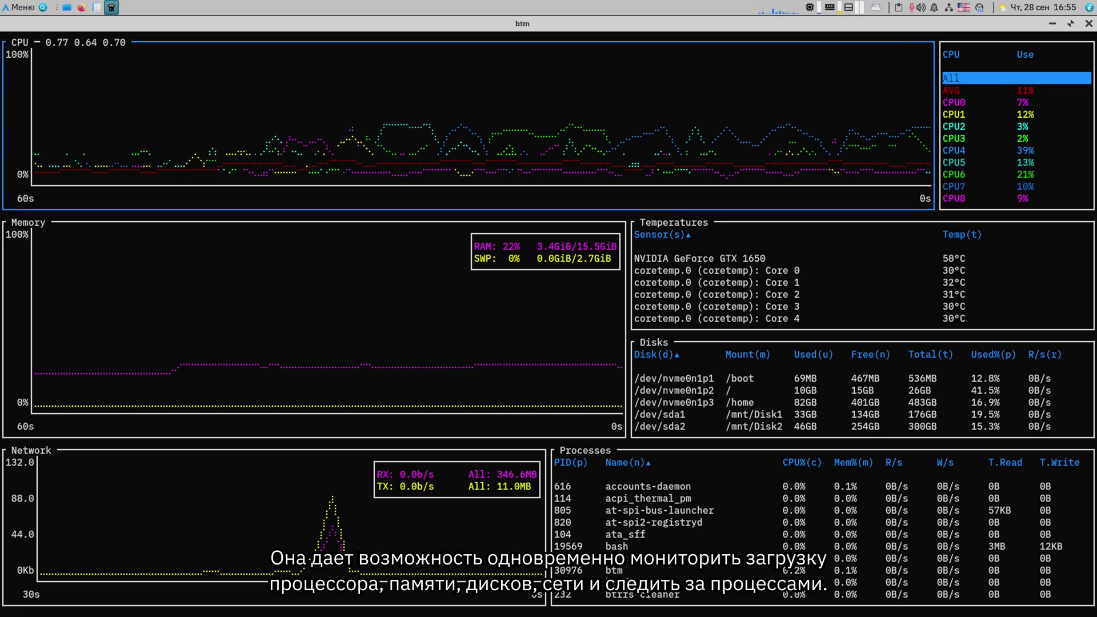
{"action": "scroll", "coordinate": [488, 145], "scroll_direction": "down", "scroll_amount": 13}
{"action": "scroll", "coordinate": [224, 163], "scroll_direction": "up", "scroll_amount": 11}
{"action": "scroll", "coordinate": [678, 140], "scroll_direction": "down", "scroll_amount": 12}
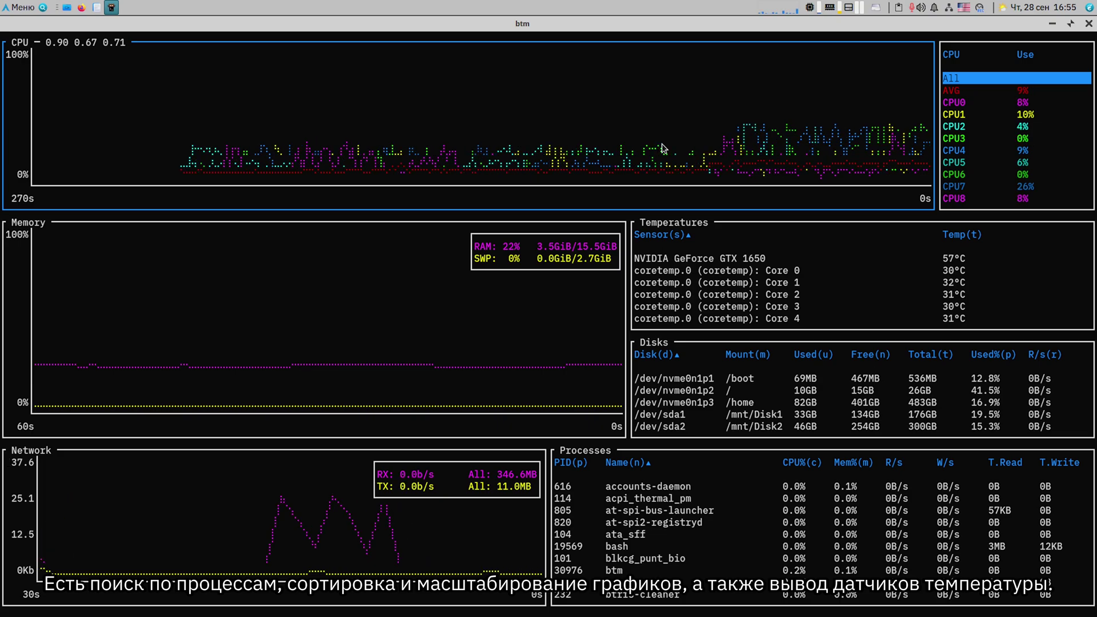
- Select the AVG entry in btm's CPU list, focus the CPU and memory graphs and zoom out the memory graph's time range
{"action": "left_click", "coordinate": [971, 90]}
{"action": "left_click", "coordinate": [806, 176]}
{"action": "left_click", "coordinate": [453, 277]}
{"action": "scroll", "coordinate": [452, 276], "scroll_direction": "down", "scroll_amount": 10}
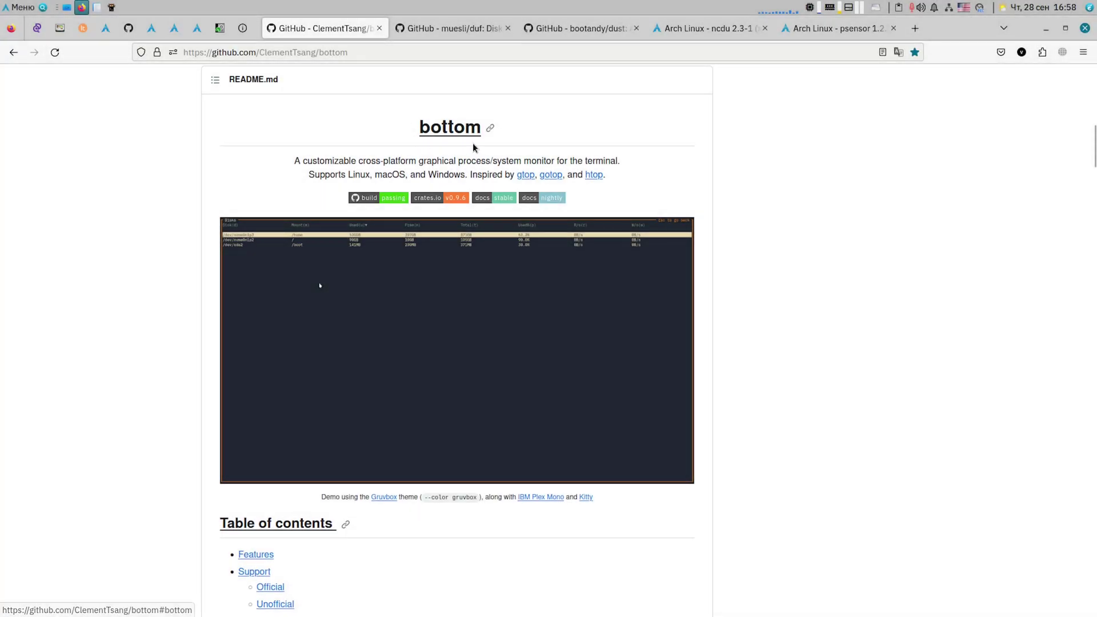
- View the duf README in Firefox and run df -h and duf in the terminal to compare their disk usage listings
{"action": "key", "text": "ctrl+Tab"}
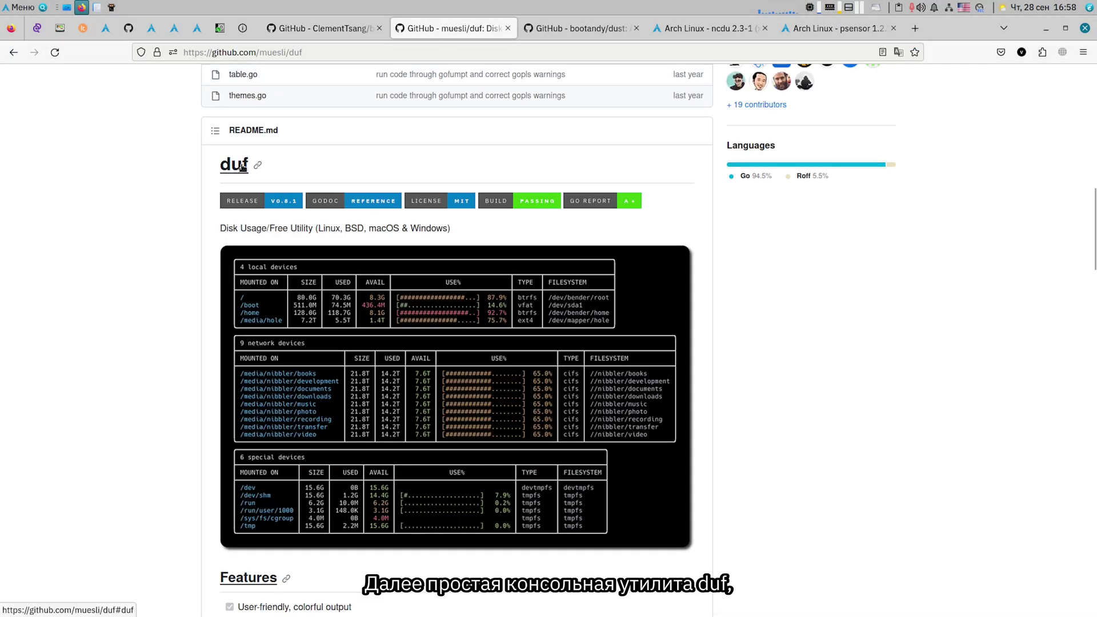
{"action": "scroll", "coordinate": [442, 344], "scroll_direction": "down", "scroll_amount": 1}
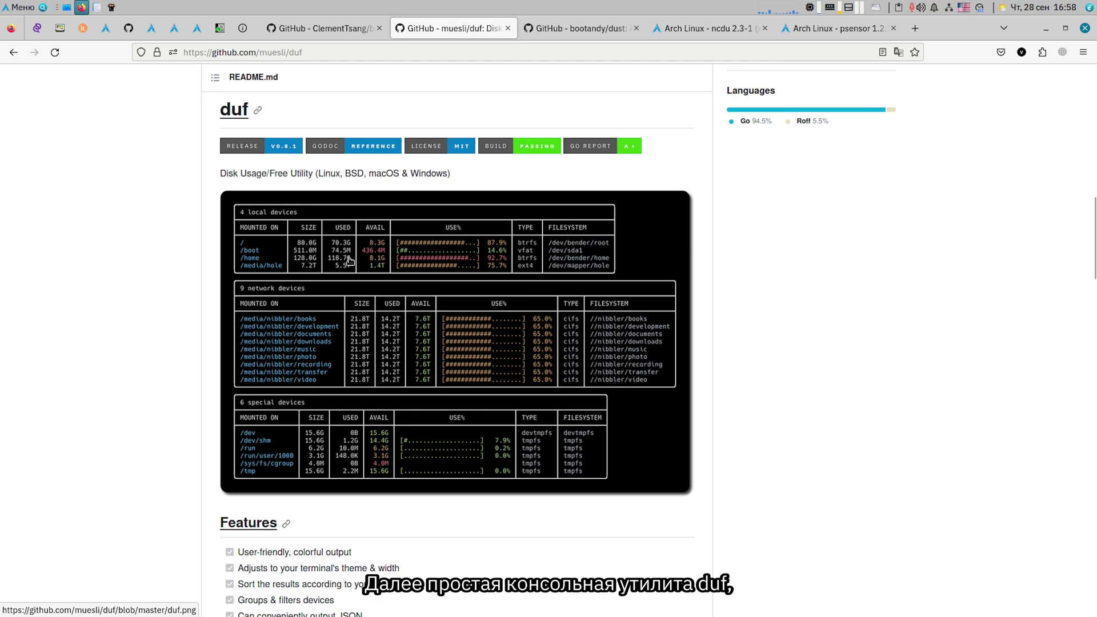
{"action": "left_click", "coordinate": [112, 8]}
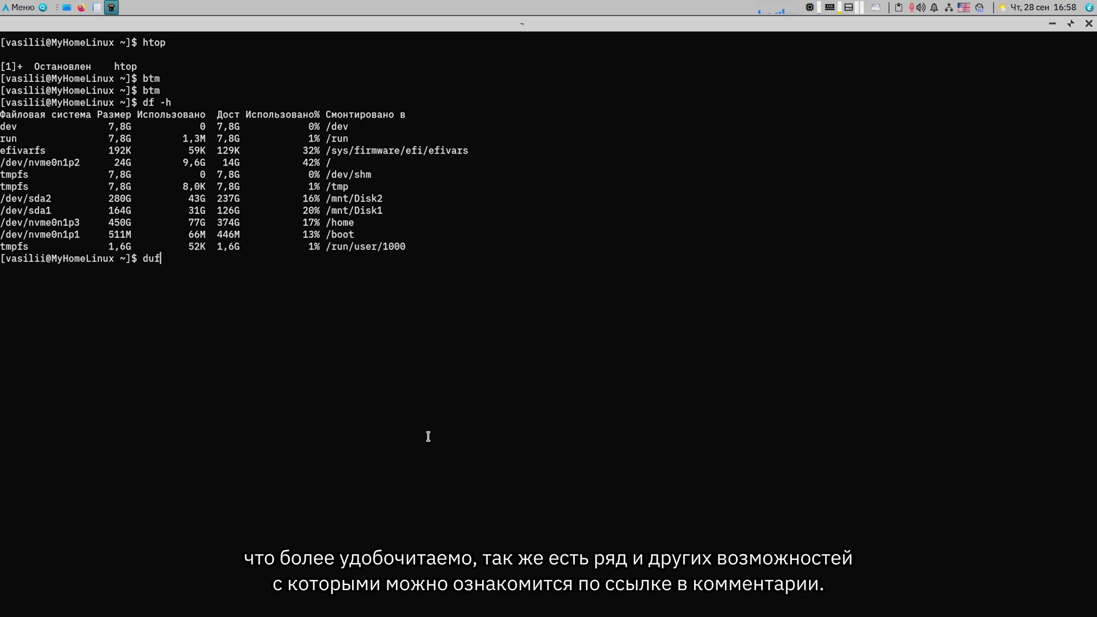
{"action": "key", "text": "Return"}
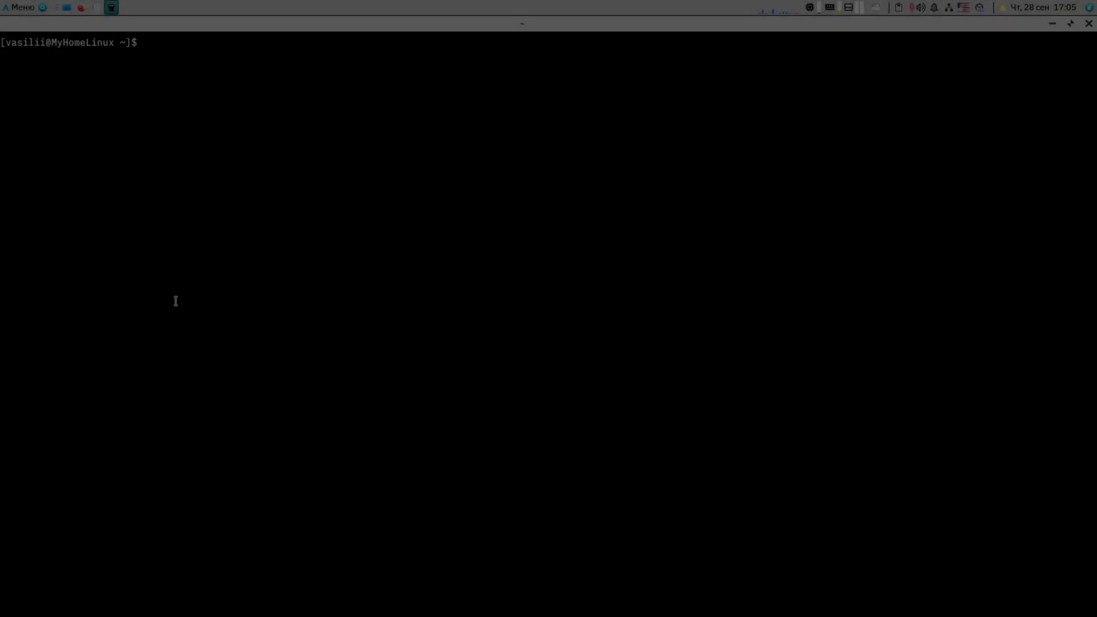
- Run du on /home and browse back through the directory size output
{"action": "type", "text": "du /hom"}
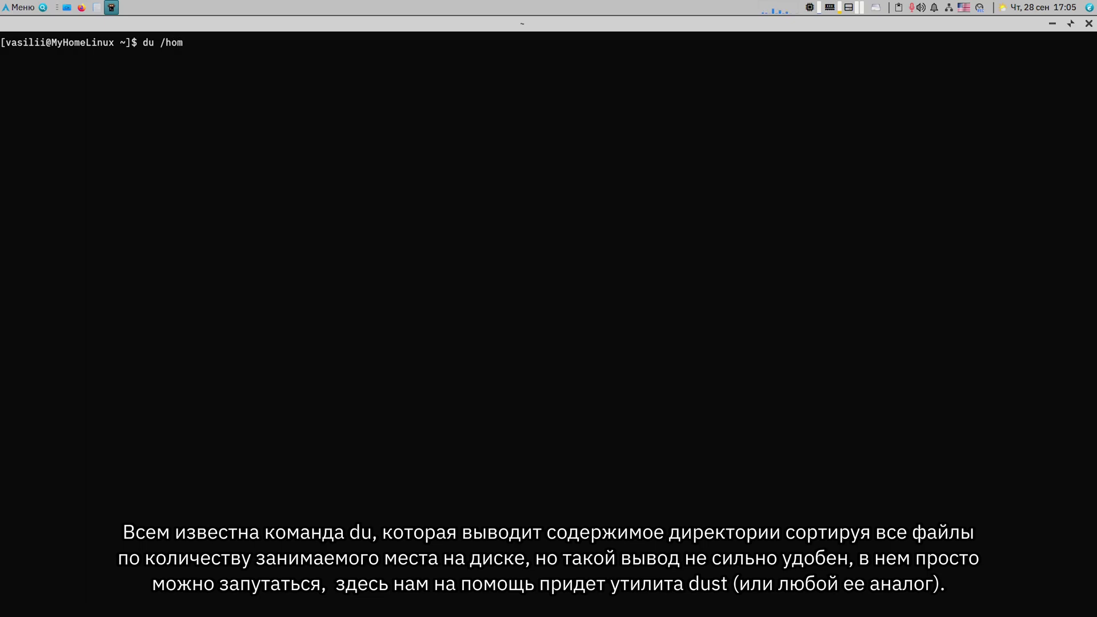
{"action": "key", "text": "Return"}
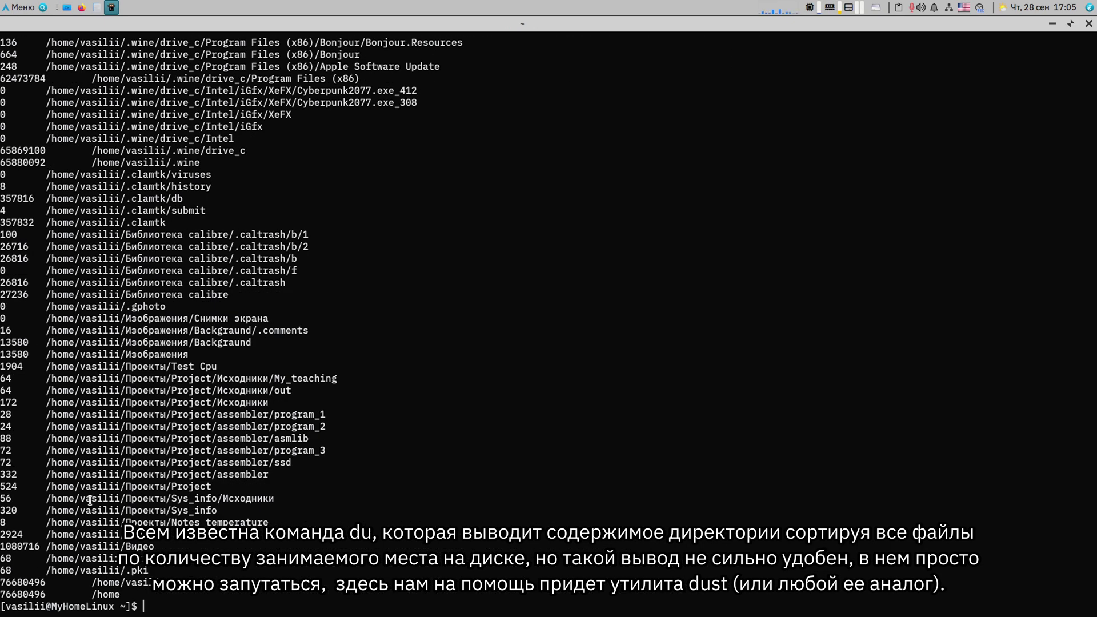
{"action": "scroll", "coordinate": [89, 501], "scroll_direction": "up", "scroll_amount": 20}
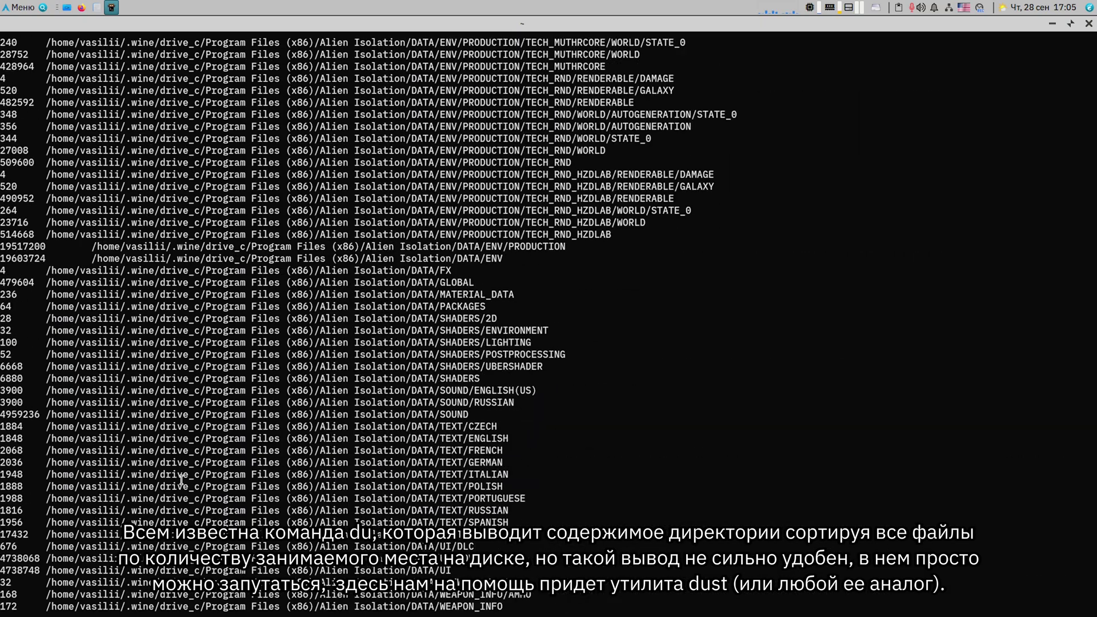
{"action": "scroll", "coordinate": [181, 480], "scroll_direction": "up", "scroll_amount": 12}
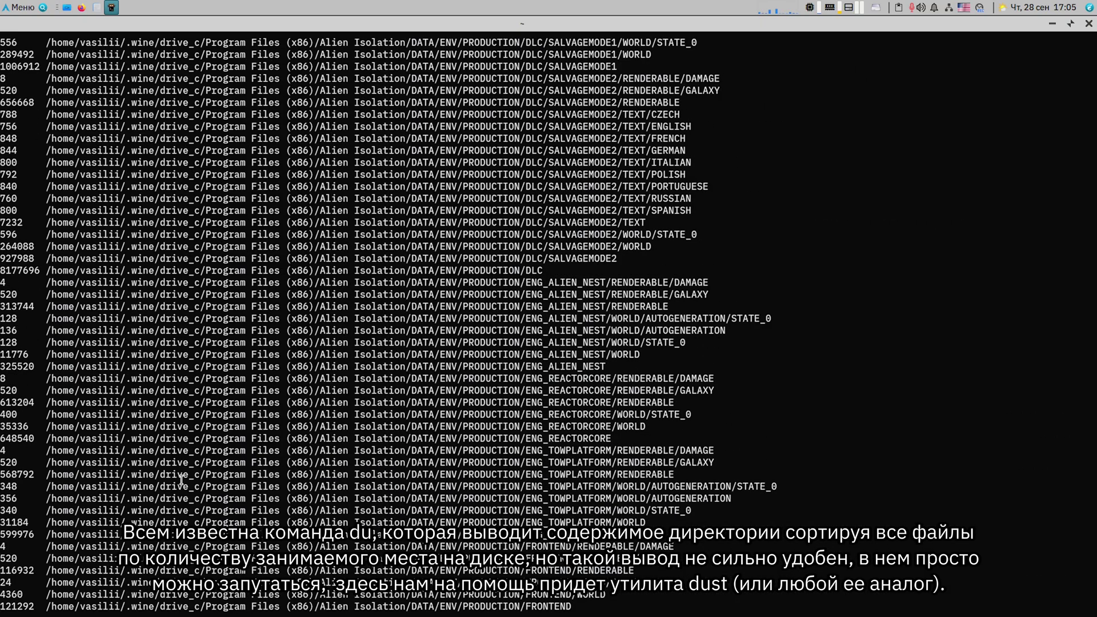
{"action": "scroll", "coordinate": [181, 480], "scroll_direction": "down", "scroll_amount": 20}
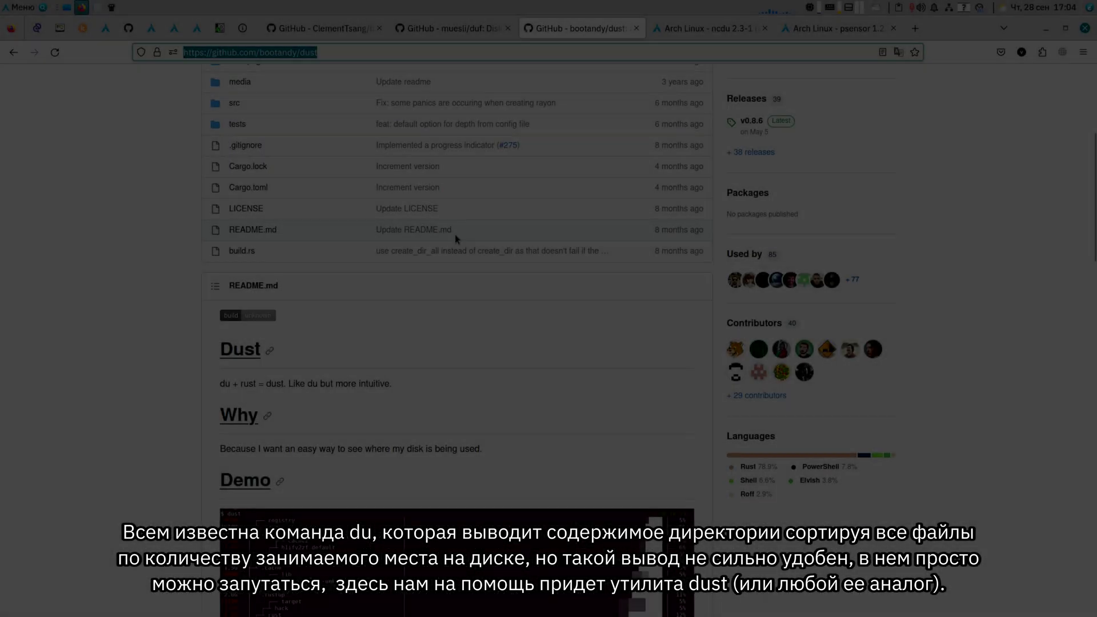
- Look over the dust README on GitHub, including the Why, Demo and Install sections
{"action": "scroll", "coordinate": [436, 286], "scroll_direction": "down", "scroll_amount": 2}
{"action": "scroll", "coordinate": [441, 281], "scroll_direction": "down", "scroll_amount": 1}
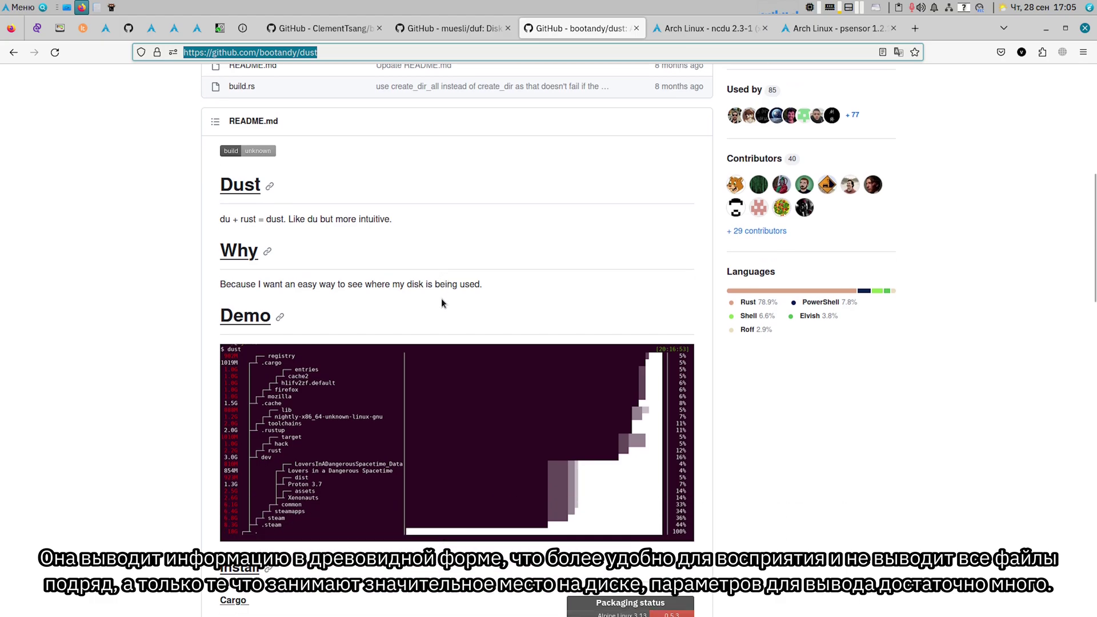
{"action": "scroll", "coordinate": [441, 300], "scroll_direction": "down", "scroll_amount": 2}
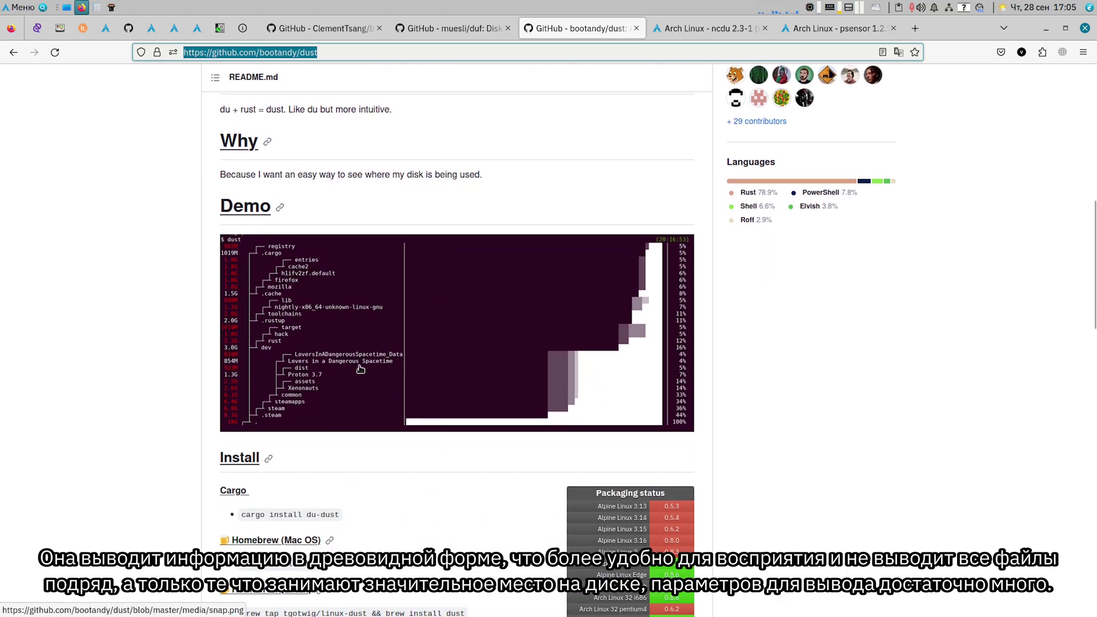
{"action": "scroll", "coordinate": [360, 365], "scroll_direction": "down", "scroll_amount": 2}
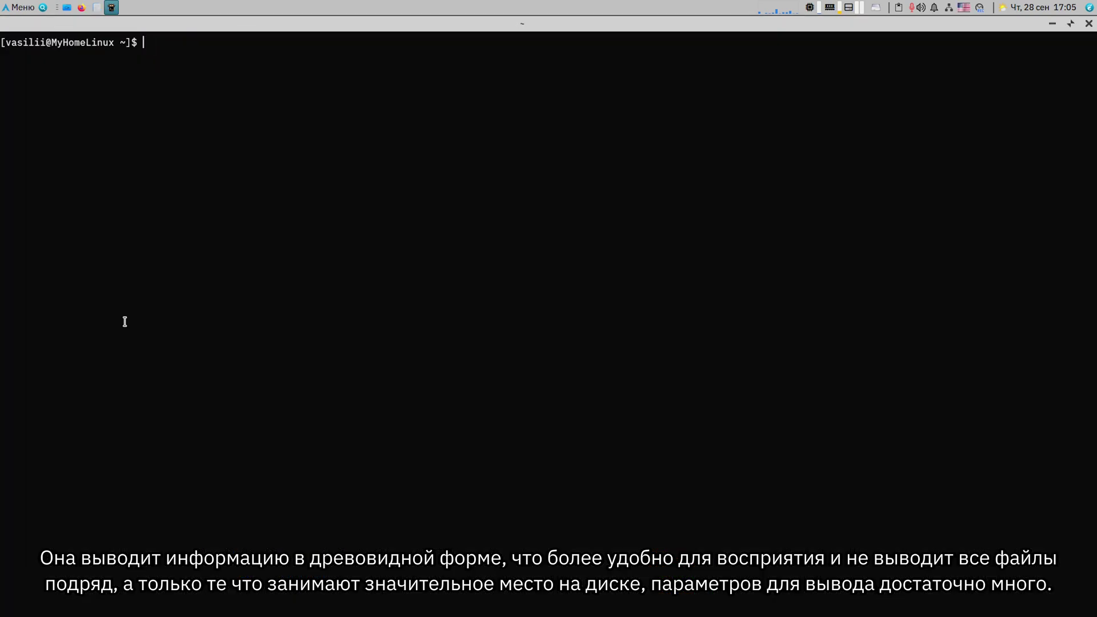
- Run dust /home in the terminal to show the largest directories as a tree
{"action": "type", "text": "dust /home"}
{"action": "key", "text": "Return"}
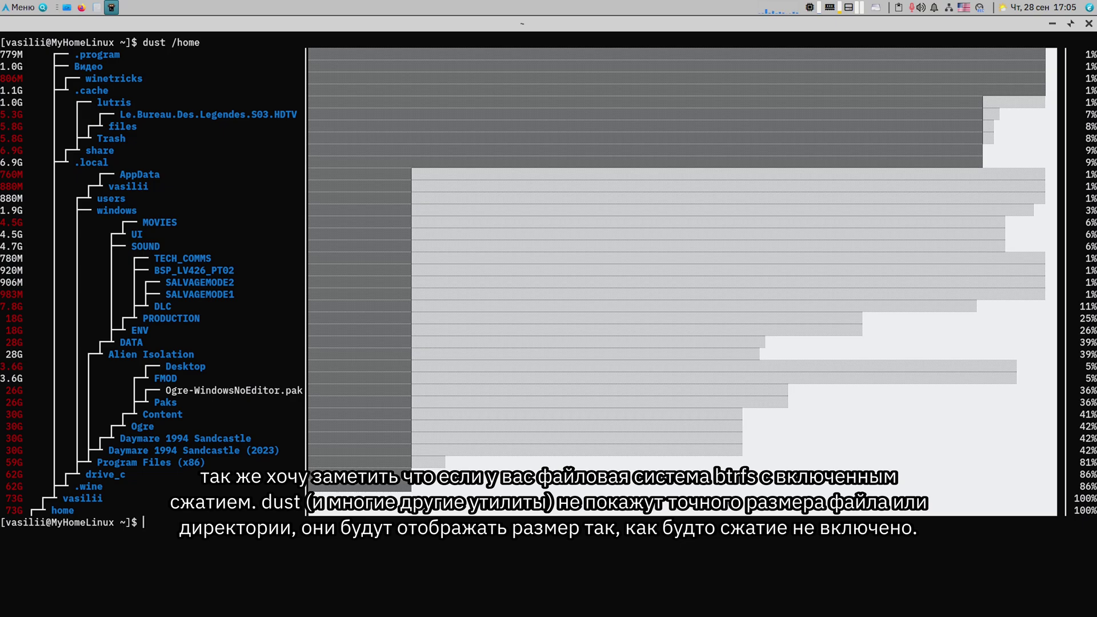
- Return to the dust README in Firefox and read its Overview and Usage options
{"action": "left_click", "coordinate": [82, 7]}
{"action": "scroll", "coordinate": [443, 327], "scroll_direction": "down", "scroll_amount": 5}
{"action": "scroll", "coordinate": [443, 327], "scroll_direction": "down", "scroll_amount": 5}
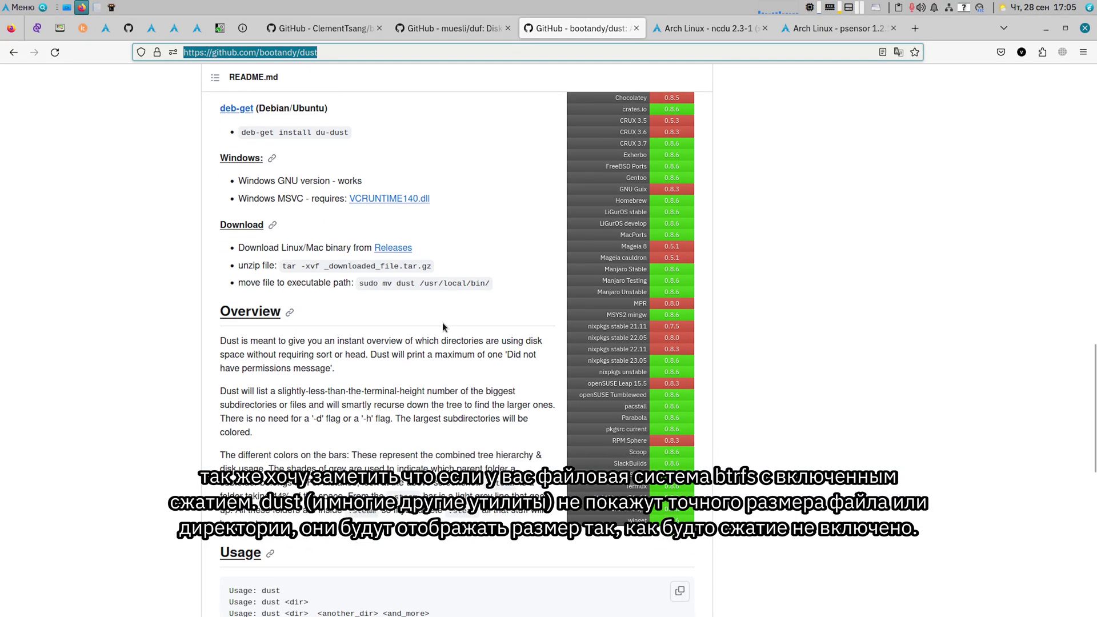
{"action": "scroll", "coordinate": [490, 376], "scroll_direction": "down", "scroll_amount": 4}
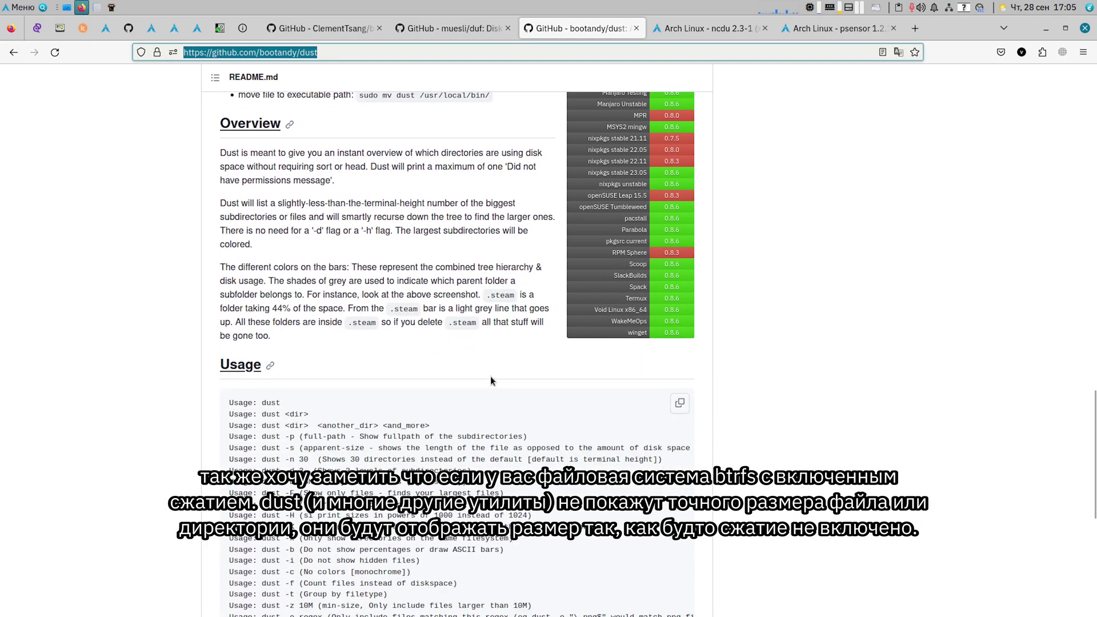
{"action": "scroll", "coordinate": [331, 326], "scroll_direction": "down", "scroll_amount": 3}
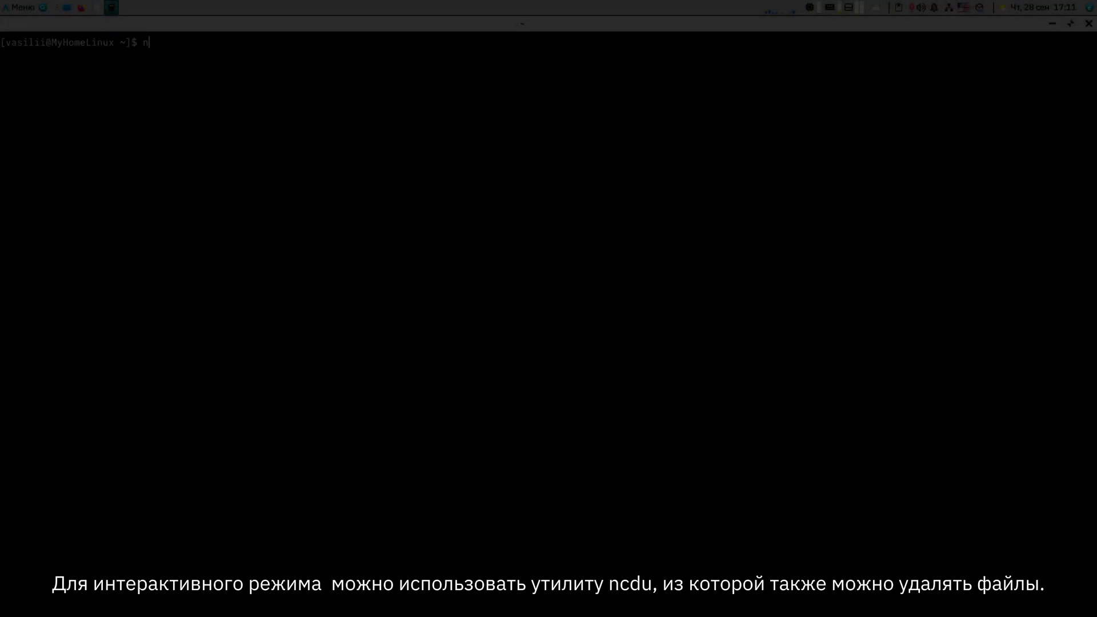
- Run ncdu in the terminal to browse the home directory's disk usage interactively
{"action": "type", "text": "du"}
{"action": "key", "text": "Return"}
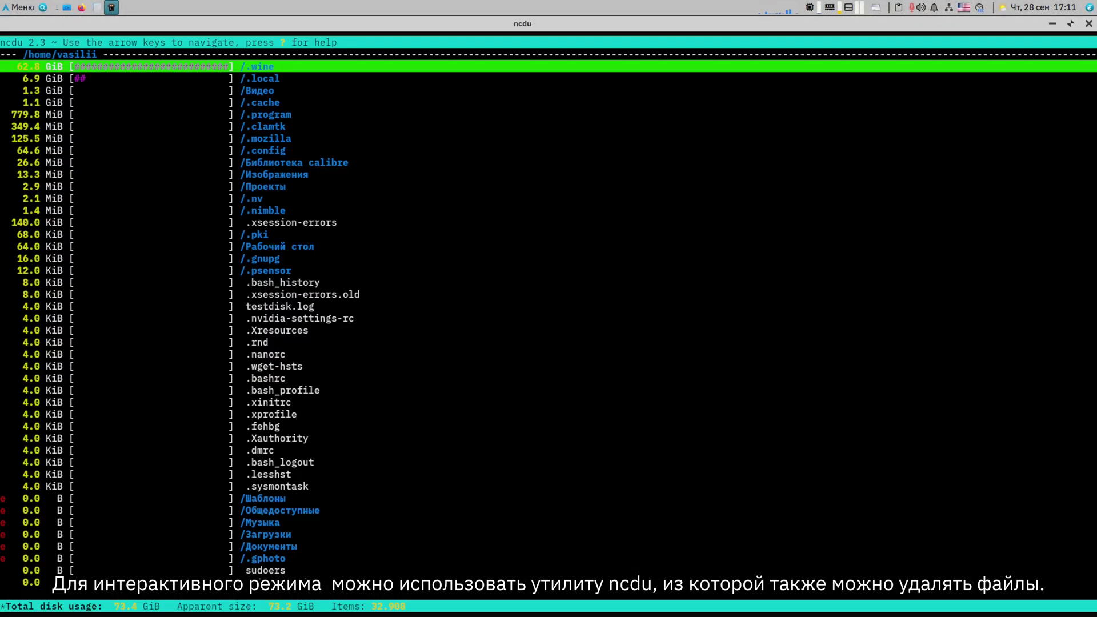
- Look through the home directory entries listed by size in ncdu
{"action": "key", "text": "Down"}
{"action": "key", "text": "Down"}
{"action": "key", "text": "Down"}
{"action": "key", "text": "Down"}
{"action": "key", "text": "Down"}
{"action": "key", "text": "Down"}
{"action": "key", "text": "Down"}
{"action": "key", "text": "Down"}
{"action": "key", "text": "Down"}
{"action": "key", "text": "Down"}
{"action": "key", "text": "Down"}
{"action": "key", "text": "Down"}
{"action": "key", "text": "Down"}
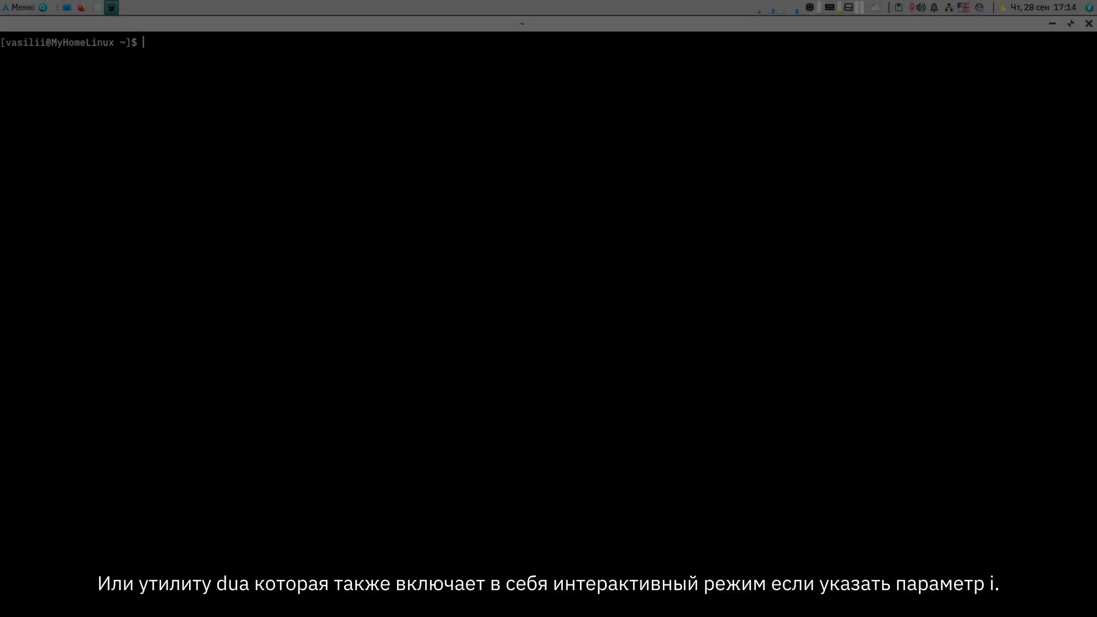
- Run dua in the terminal to list the home directory's disk usage, followed by dua * for the non-hidden entries
{"action": "type", "text": "dua"}
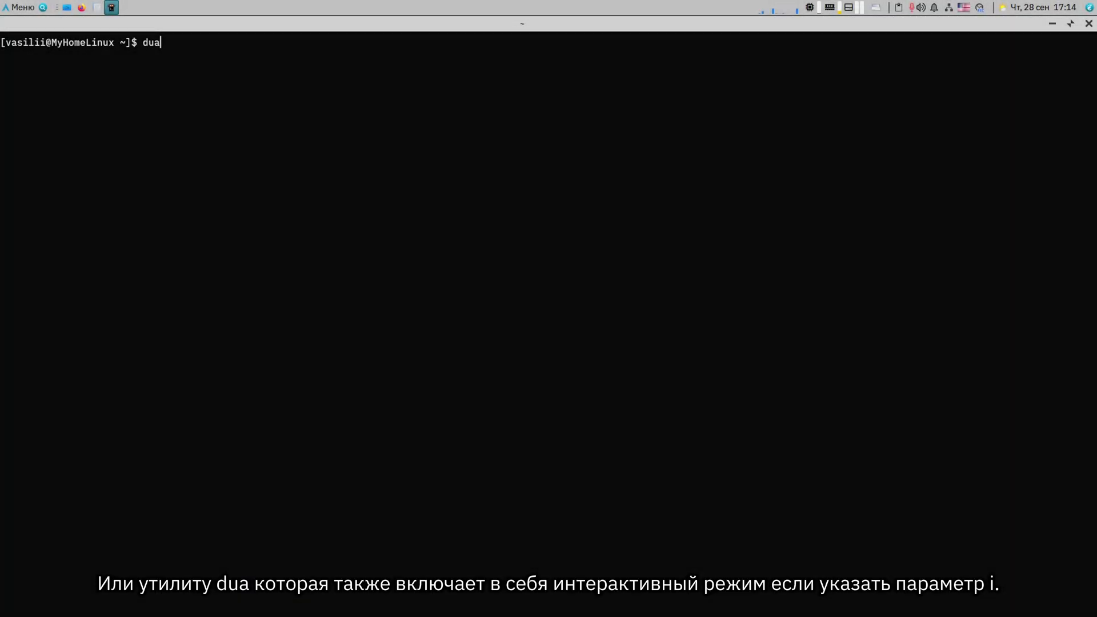
{"action": "key", "text": "Return"}
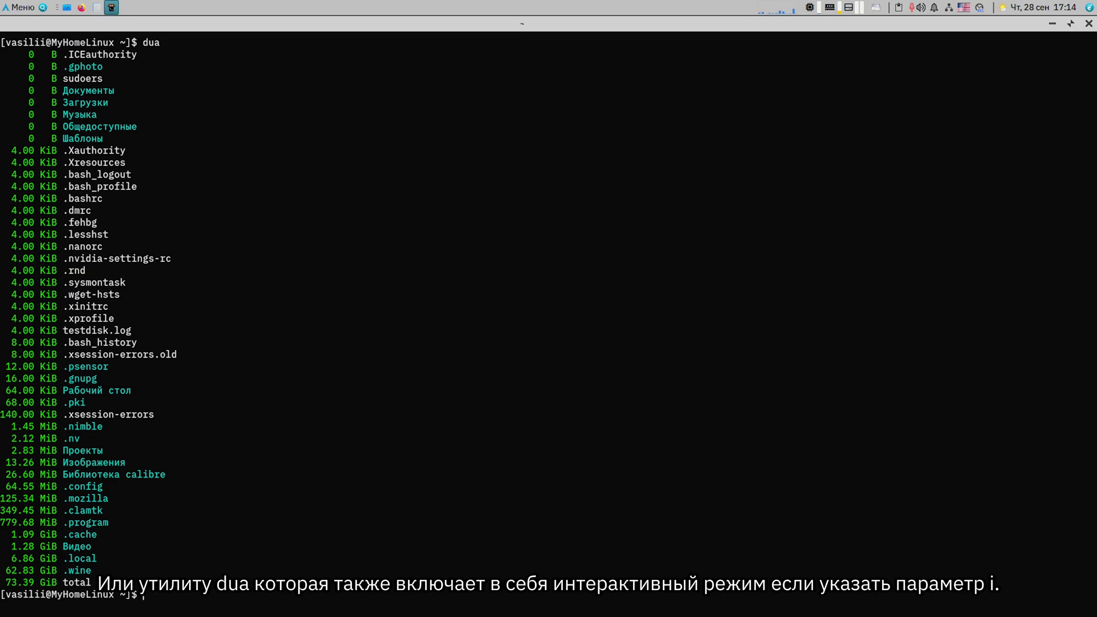
{"action": "type", "text": "dua *"}
{"action": "key", "text": "Return"}
- Try dua with the -i option and start its interactive mode with dua i
{"action": "type", "text": "dua -i"}
{"action": "key", "text": "Return"}
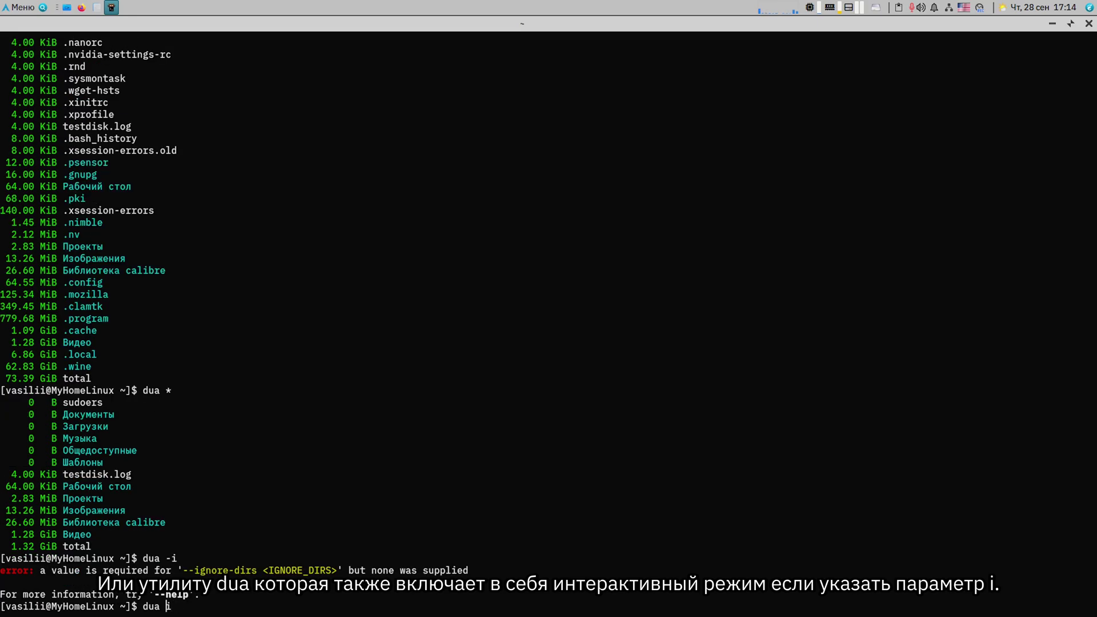
{"action": "type", "text": "dua i"}
{"action": "key", "text": "Return"}
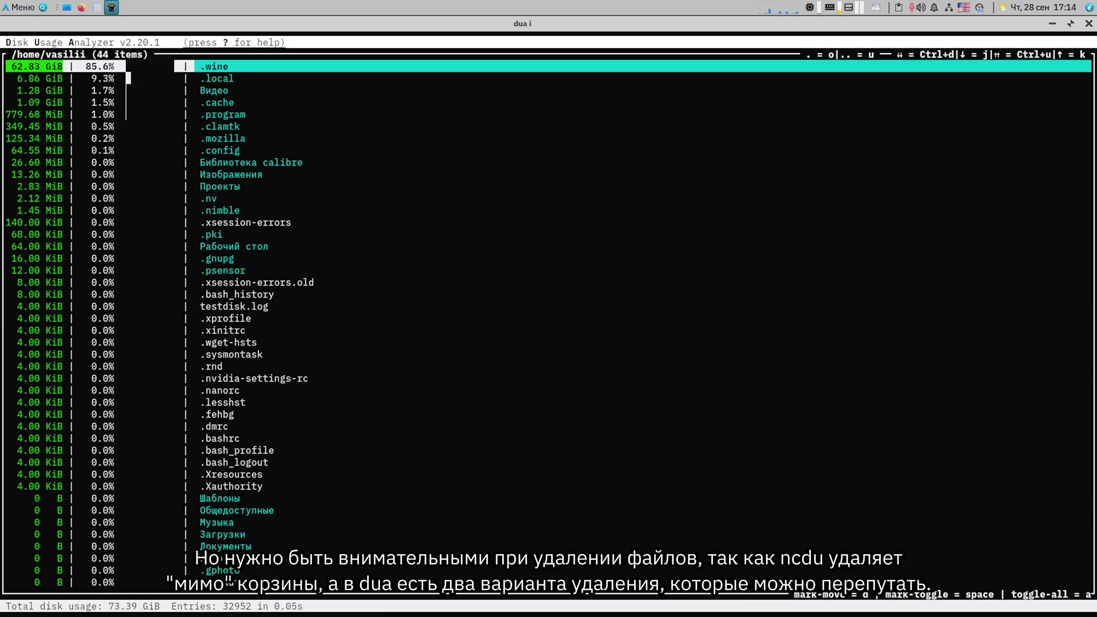
- Look through the home directory entries in dua's interactive list
{"action": "key", "text": "Down"}
{"action": "key", "text": "Down"}
{"action": "key", "text": "Down"}
{"action": "key", "text": "Down"}
{"action": "key", "text": "Down"}
{"action": "key", "text": "Down"}
{"action": "key", "text": "Down"}
{"action": "key", "text": "Down"}
{"action": "key", "text": "Down"}
{"action": "key", "text": "Down"}
{"action": "key", "text": "Down"}
{"action": "key", "text": "Down"}
{"action": "key", "text": "Down"}
{"action": "key", "text": "Down"}
{"action": "key", "text": "Down"}
{"action": "key", "text": "Down"}
{"action": "key", "text": "Down"}
{"action": "key", "text": "Down"}
{"action": "key", "text": "Down"}
{"action": "key", "text": "Down"}
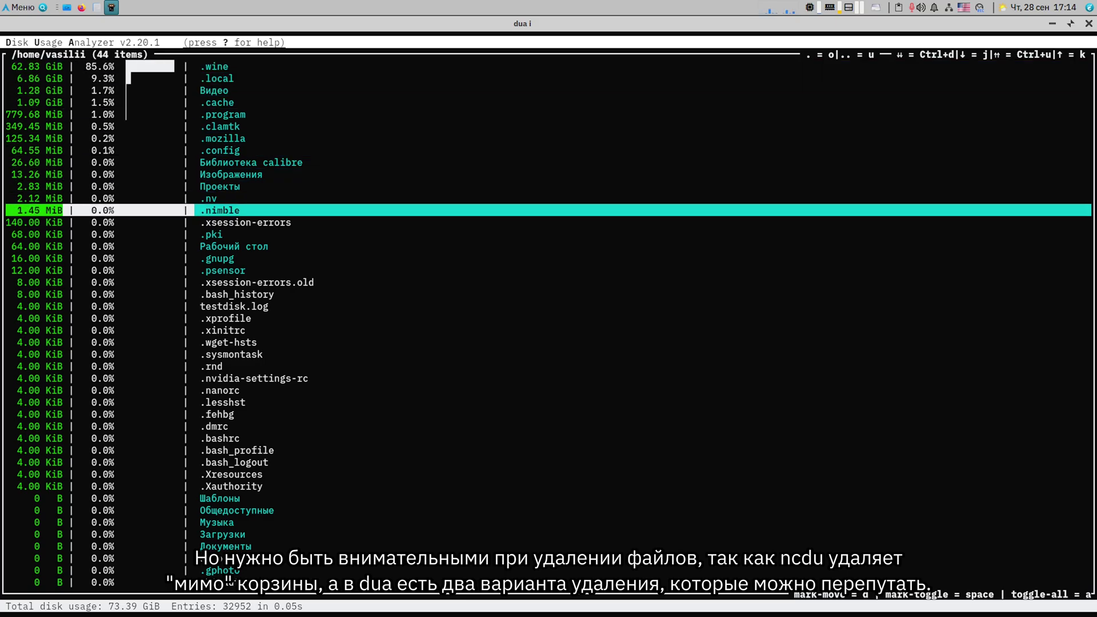
- Explore the contents of .wine and .local in dua and return to the home directory list
{"action": "key", "text": "ctrl+u"}
{"action": "key", "text": "ctrl+u"}
{"action": "key", "text": "ctrl+u"}
{"action": "key", "text": "ctrl+u"}
{"action": "key", "text": "Return"}
{"action": "key", "text": "Return"}
{"action": "key", "text": "Down"}
{"action": "key", "text": "Down"}
{"action": "key", "text": "Up"}
{"action": "key", "text": "Up"}
{"action": "key", "text": "Return"}
{"action": "key", "text": "u"}
{"action": "key", "text": "u"}
{"action": "key", "text": "u"}
{"action": "key", "text": "Down"}
{"action": "key", "text": "Return"}
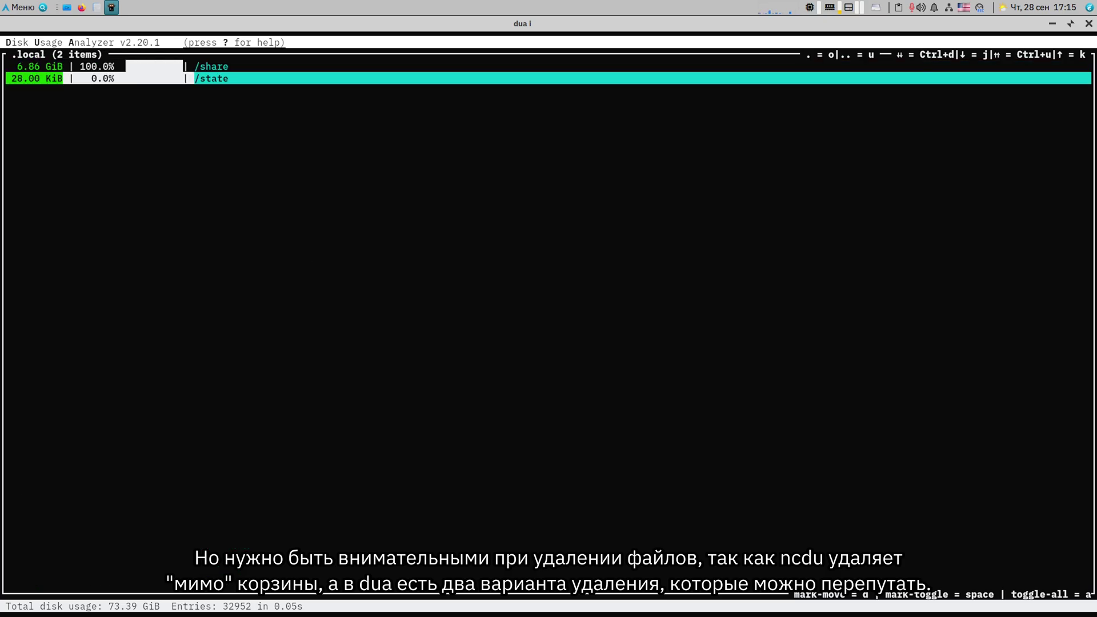
{"action": "key", "text": "Return"}
{"action": "key", "text": "u"}
{"action": "key", "text": "u"}
{"action": "key", "text": "Up"}
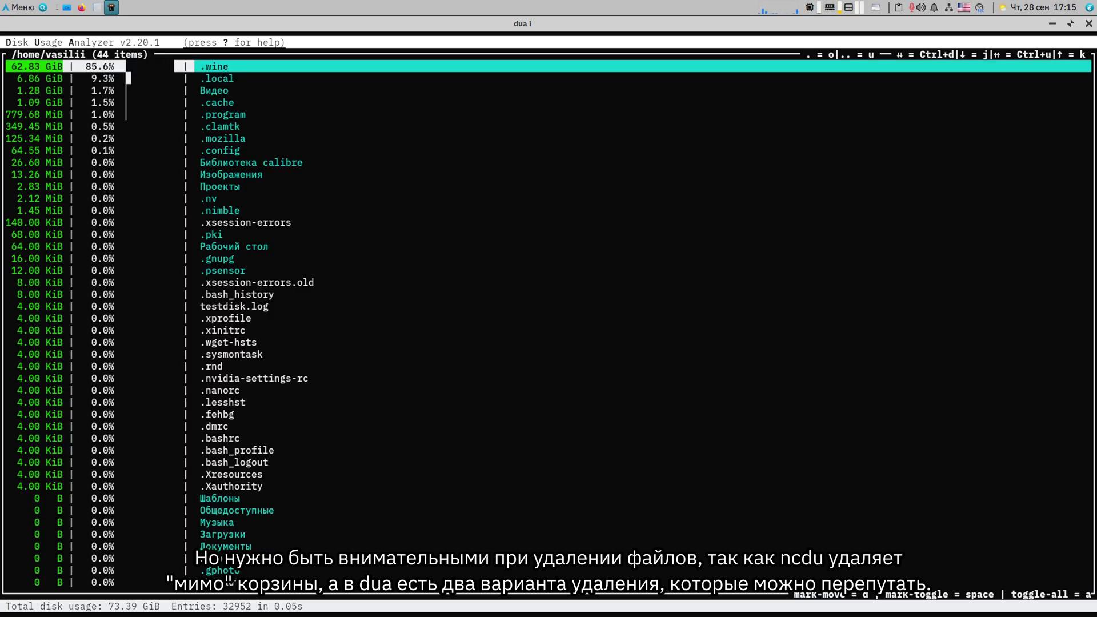
- Go further down the home directory list in dua, open a folder there and return to the list
{"action": "key", "text": "Down"}
{"action": "key", "text": "Down"}
{"action": "key", "text": "Down"}
{"action": "key", "text": "Down"}
{"action": "key", "text": "Down"}
{"action": "key", "text": "Down"}
{"action": "key", "text": "Down"}
{"action": "key", "text": "Down"}
{"action": "key", "text": "Down"}
{"action": "key", "text": "Return"}
{"action": "key", "text": "u"}
- Browse inside the folder again in dua and toggle marks on entries
{"action": "key", "text": "Return"}
{"action": "key", "text": "Down"}
{"action": "key", "text": "space"}
{"action": "key", "text": "Up"}
{"action": "key", "text": "Return"}
{"action": "key", "text": "Down"}
{"action": "key", "text": "Down"}
{"action": "key", "text": "u"}
{"action": "key", "text": "space"}
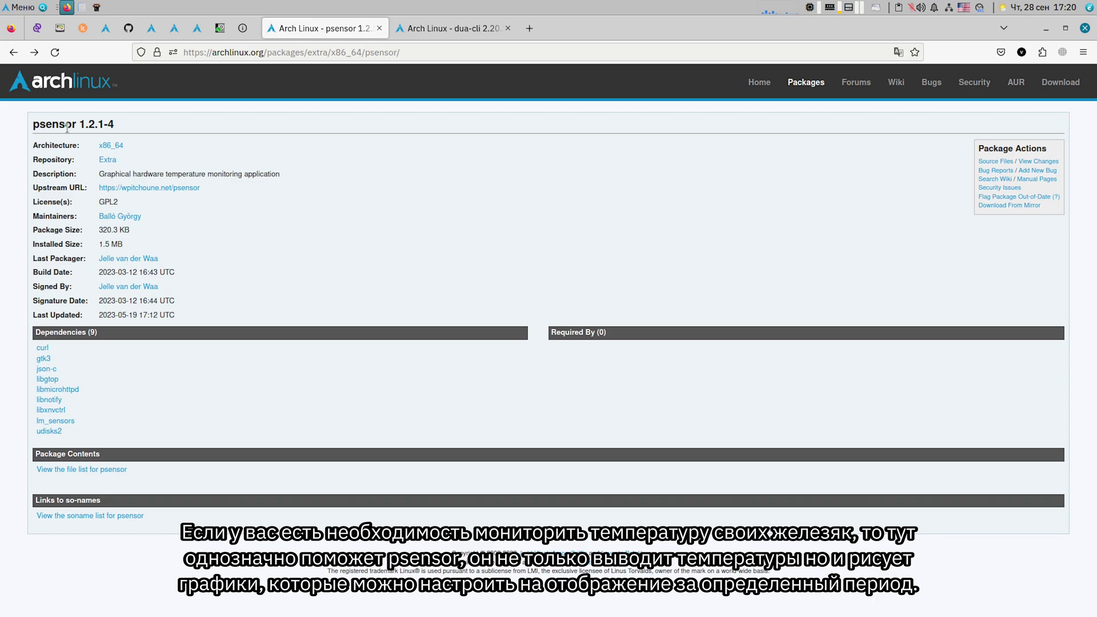
- Highlight the psensor package name on its Arch Linux package page in Firefox
{"action": "double_click", "coordinate": [62, 125]}
{"action": "left_click", "coordinate": [38, 123]}
{"action": "left_click_drag", "start_coordinate": [33, 125], "coordinate": [77, 125]}
{"action": "left_click", "coordinate": [71, 127]}
- Search the application launcher for "pse" and start psensor
{"action": "key", "text": "super+d"}
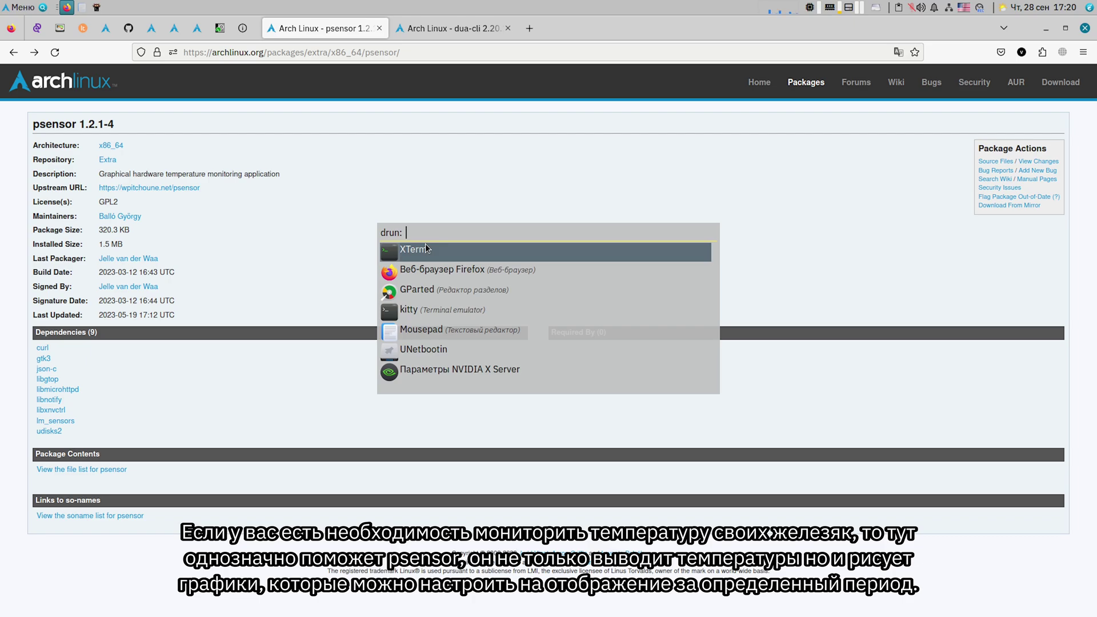
{"action": "type", "text": "pse"}
{"action": "key", "text": "Down"}
{"action": "key", "text": "Return"}
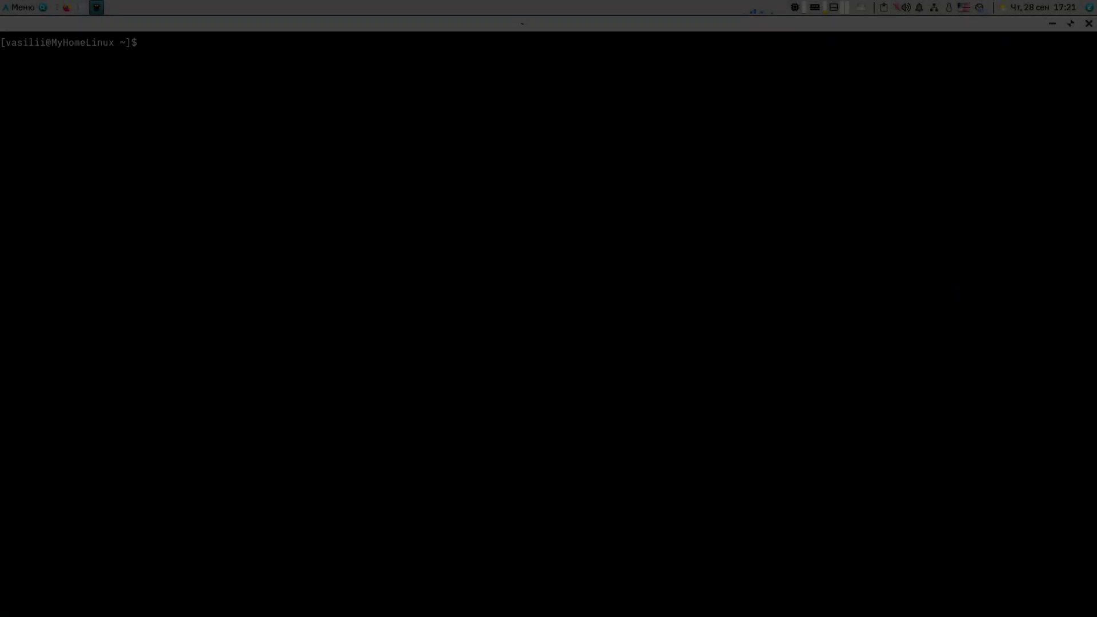
- Run s-tui in the terminal and look through its modes and control options
{"action": "type", "text": "s-"}
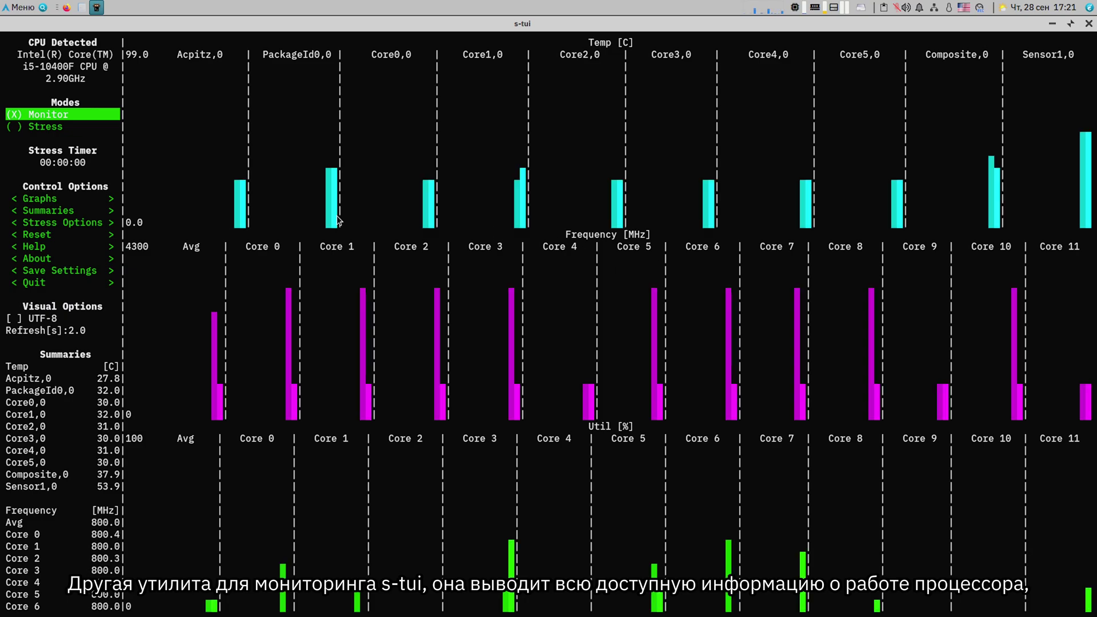
{"action": "key", "text": "Down"}
{"action": "key", "text": "Down"}
{"action": "key", "text": "Down"}
{"action": "key", "text": "Down"}
{"action": "key", "text": "Down"}
{"action": "key", "text": "Down"}
{"action": "key", "text": "Down"}
{"action": "key", "text": "Down"}
{"action": "key", "text": "Down"}
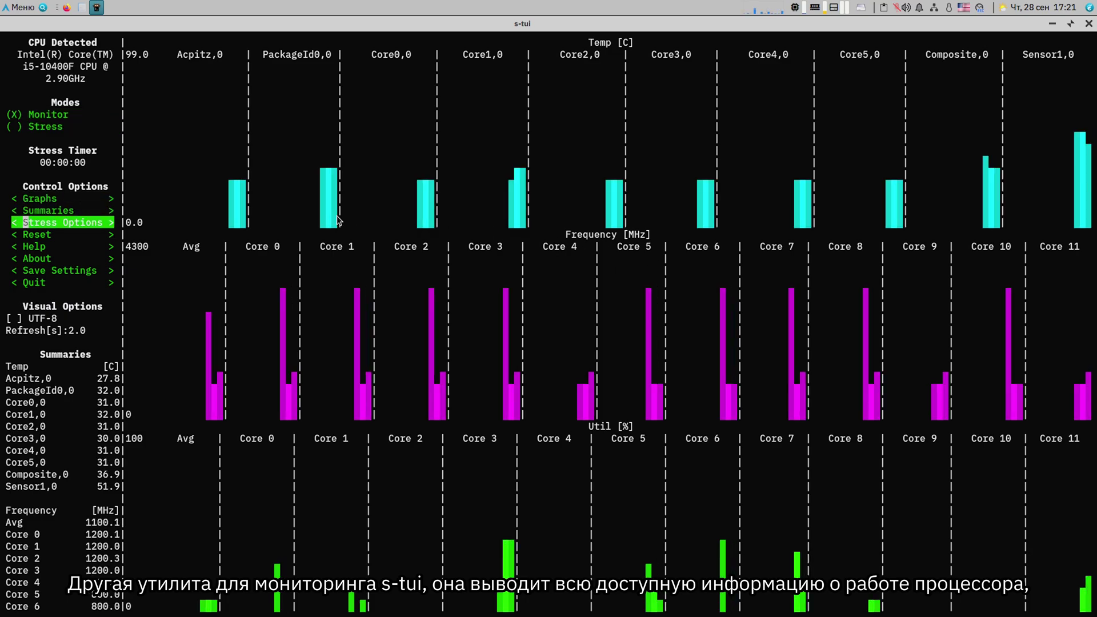
{"action": "key", "text": "Down"}
{"action": "key", "text": "Up"}
{"action": "key", "text": "Up"}
{"action": "key", "text": "Up"}
{"action": "key", "text": "Up"}
{"action": "key", "text": "Up"}
{"action": "key", "text": "Up"}
{"action": "key", "text": "Up"}
{"action": "key", "text": "Up"}
{"action": "key", "text": "Up"}
{"action": "key", "text": "Up"}
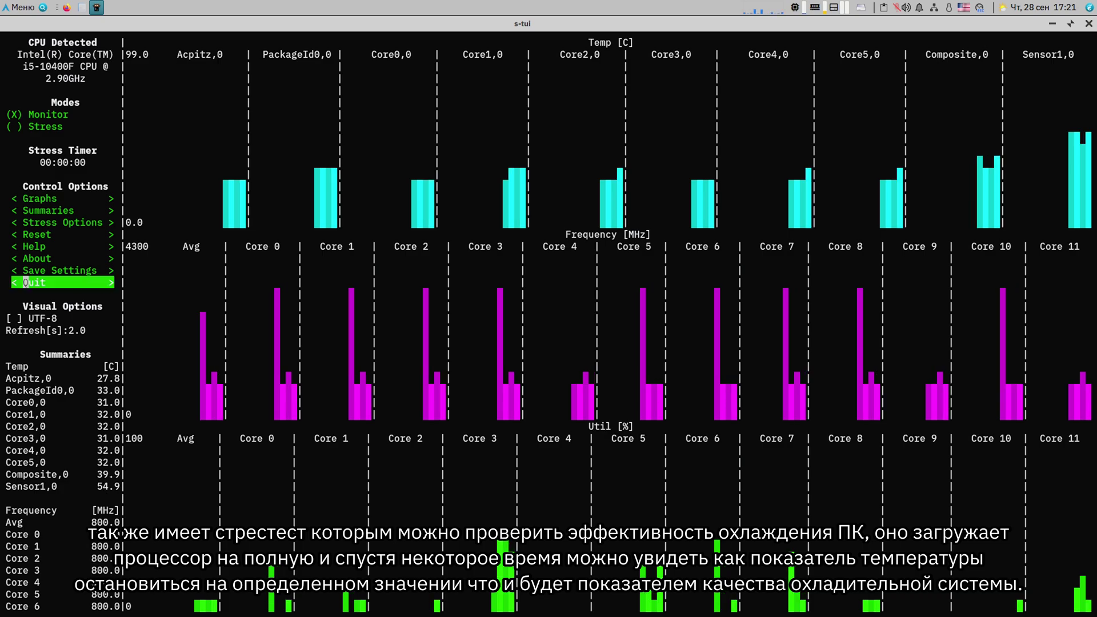
- Start the Stress mode in s-tui and examine the options and sensor summaries while the test runs
{"action": "key", "text": "Down"}
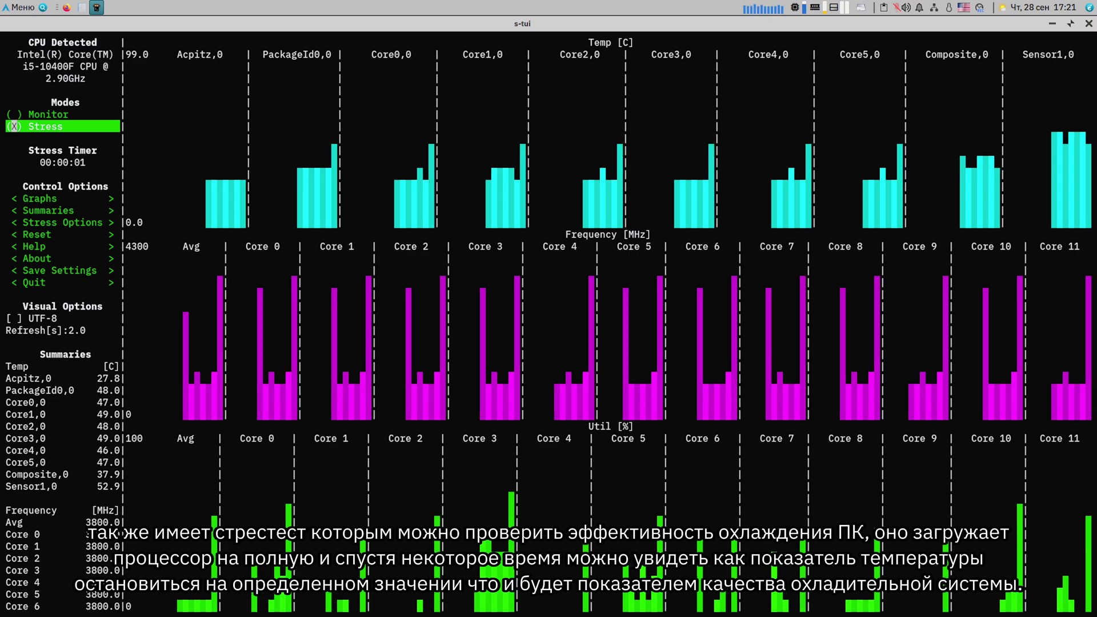
{"action": "key", "text": "Down"}
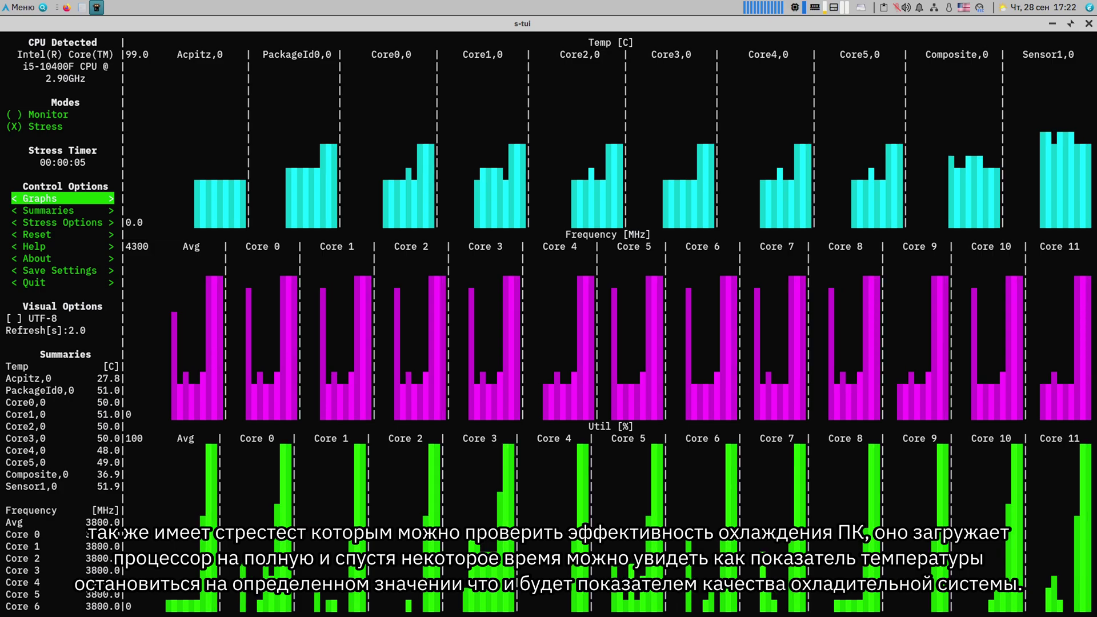
{"action": "key", "text": "Down"}
{"action": "key", "text": "Down"}
{"action": "key", "text": "Down"}
{"action": "key", "text": "Down"}
{"action": "key", "text": "Down"}
{"action": "key", "text": "Down"}
{"action": "key", "text": "Down"}
{"action": "key", "text": "Down"}
{"action": "key", "text": "Down"}
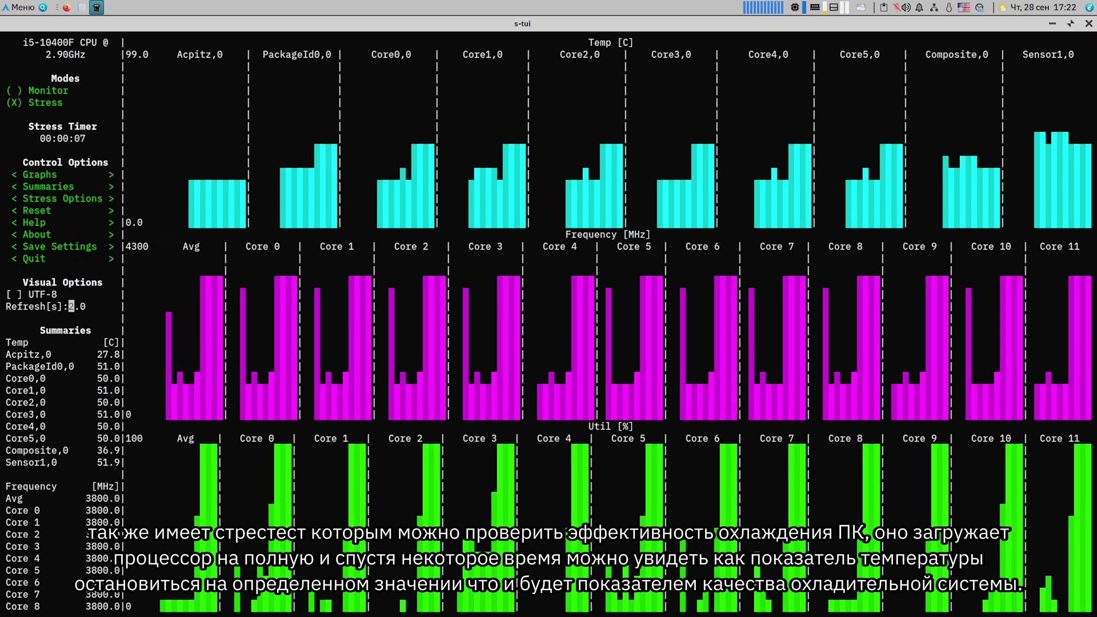
{"action": "key", "text": "Up"}
{"action": "key", "text": "Up"}
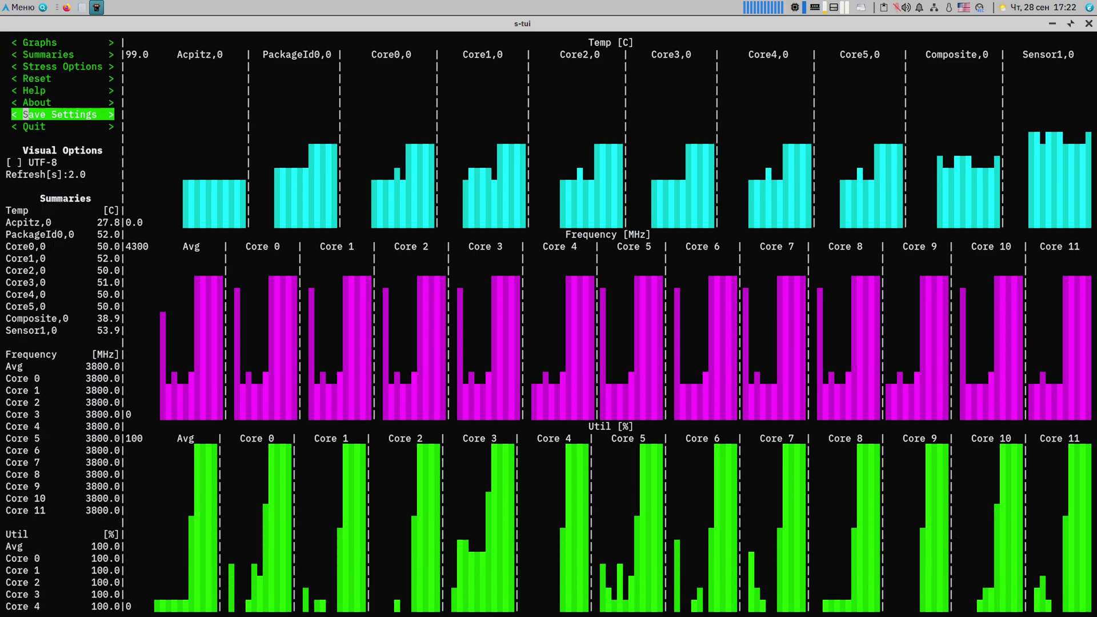
{"action": "key", "text": "Up"}
{"action": "key", "text": "Up"}
{"action": "key", "text": "Up"}
{"action": "key", "text": "Up"}
{"action": "key", "text": "Up"}
{"action": "key", "text": "Up"}
{"action": "key", "text": "Up"}
- Enable the UTF-8 visual option in s-tui
{"action": "key", "text": "Down"}
{"action": "key", "text": "Down"}
{"action": "key", "text": "Down"}
{"action": "key", "text": "Down"}
{"action": "key", "text": "Down"}
{"action": "key", "text": "Down"}
{"action": "key", "text": "Down"}
{"action": "key", "text": "Down"}
{"action": "key", "text": "space"}
- Switch s-tui back to Monitor mode to end the stress test
{"action": "key", "text": "Up"}
{"action": "key", "text": "Up"}
{"action": "key", "text": "Up"}
{"action": "key", "text": "Up"}
{"action": "key", "text": "Up"}
{"action": "key", "text": "Up"}
{"action": "key", "text": "Up"}
{"action": "key", "text": "Up"}
{"action": "key", "text": "Up"}
{"action": "key", "text": "Up"}
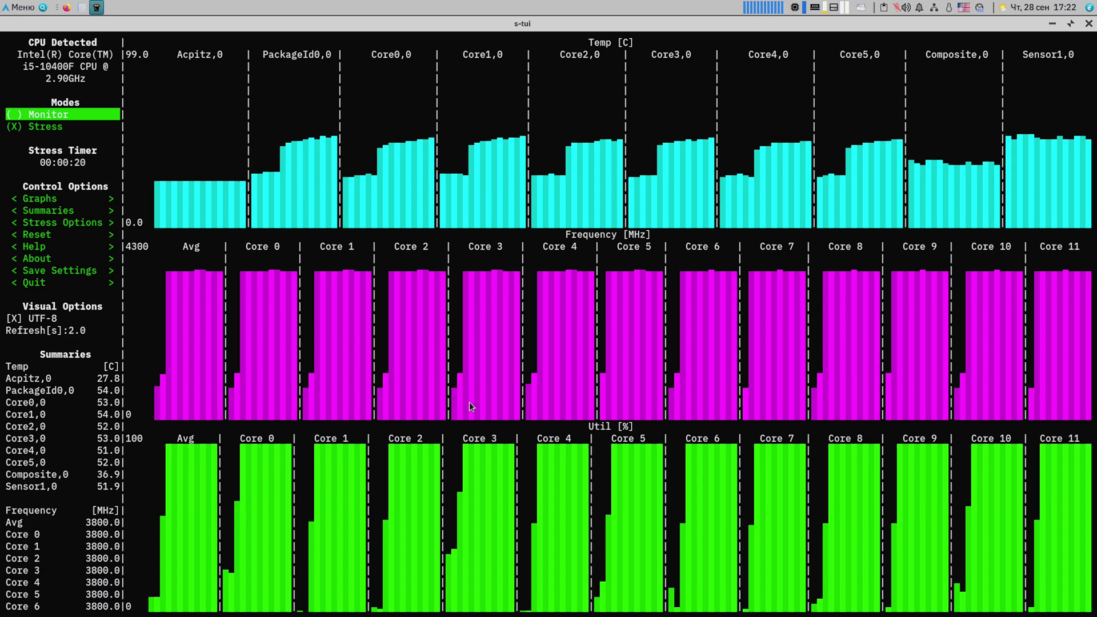
{"action": "key", "text": "space"}
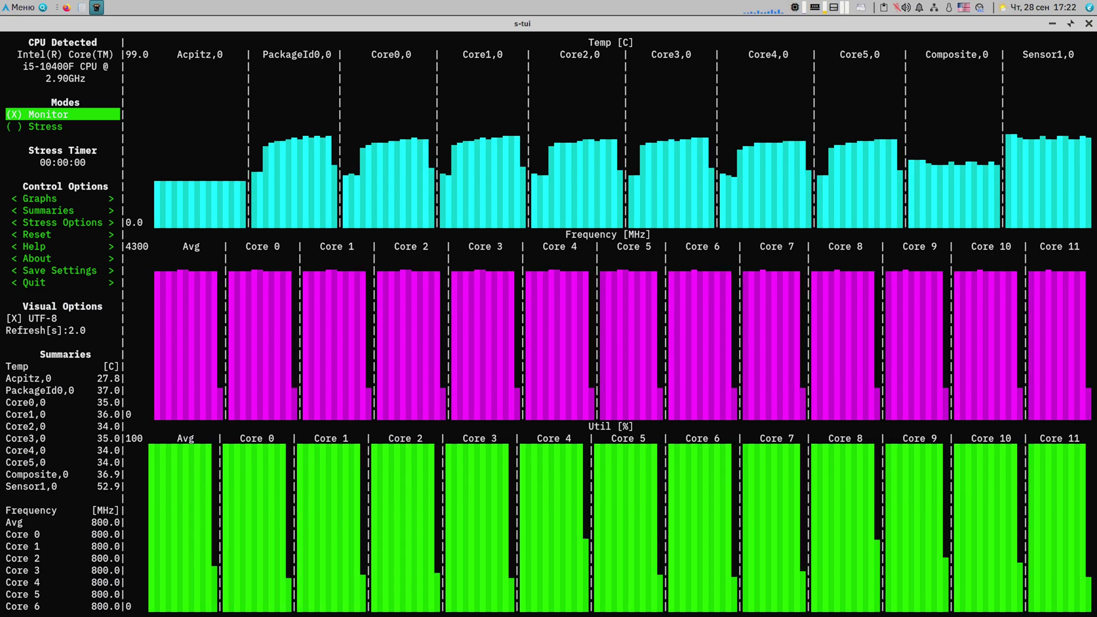
- Suspend s-tui and run sudo s-tui -c in the terminal to record the readings to a CSV file
{"action": "key", "text": "ctrl+z"}
{"action": "type", "text": "sudo"}
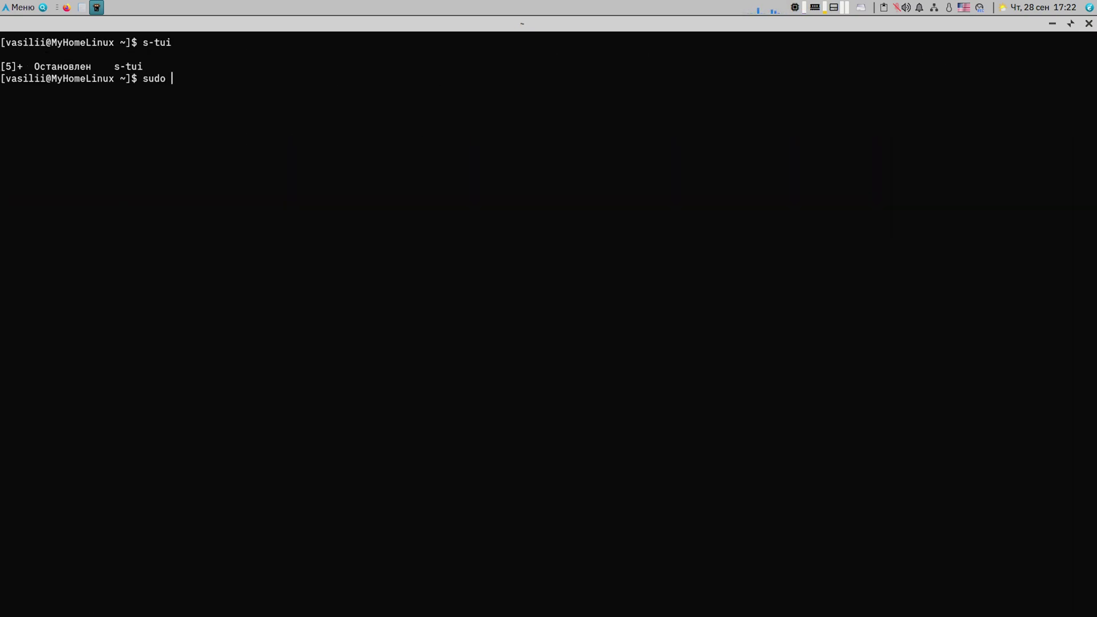
{"action": "type", "text": " s-tuu"}
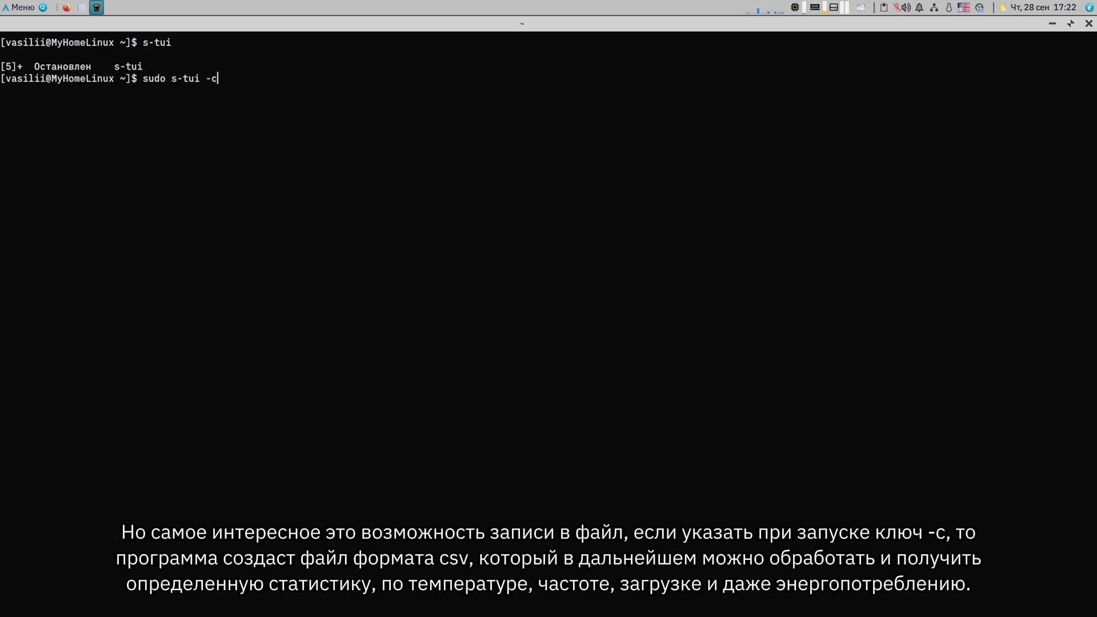
{"action": "key", "text": "Return"}
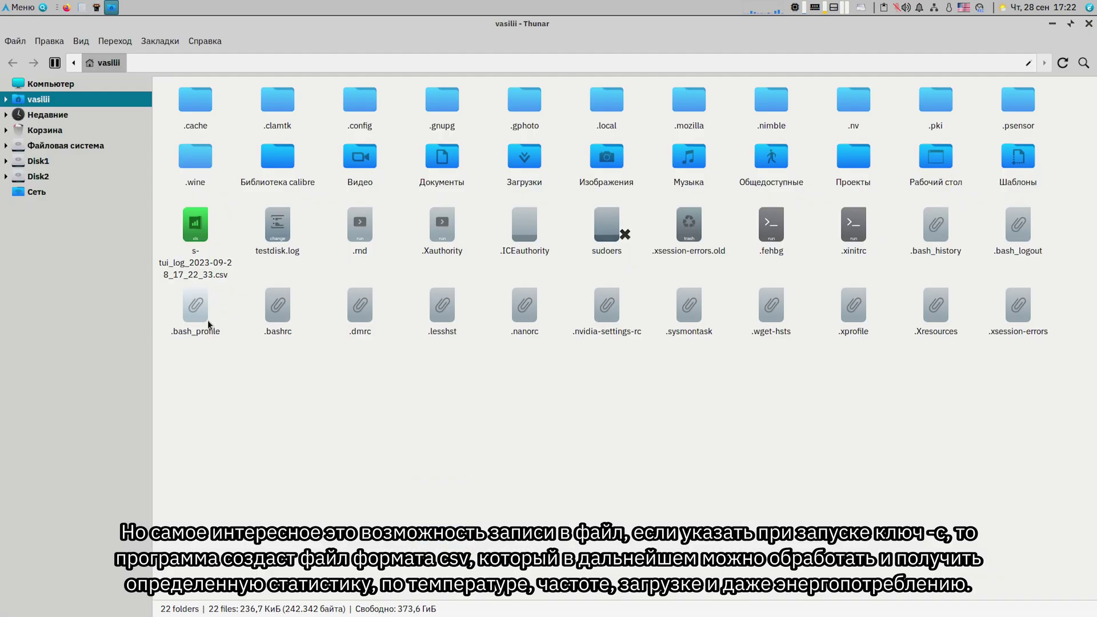
- Open s-tui_log_2023-09-28_17_22_33.csv from the home folder in LibreOffice Calc and examine its temperature columns
{"action": "double_click", "coordinate": [196, 226]}
{"action": "key", "text": "Return"}
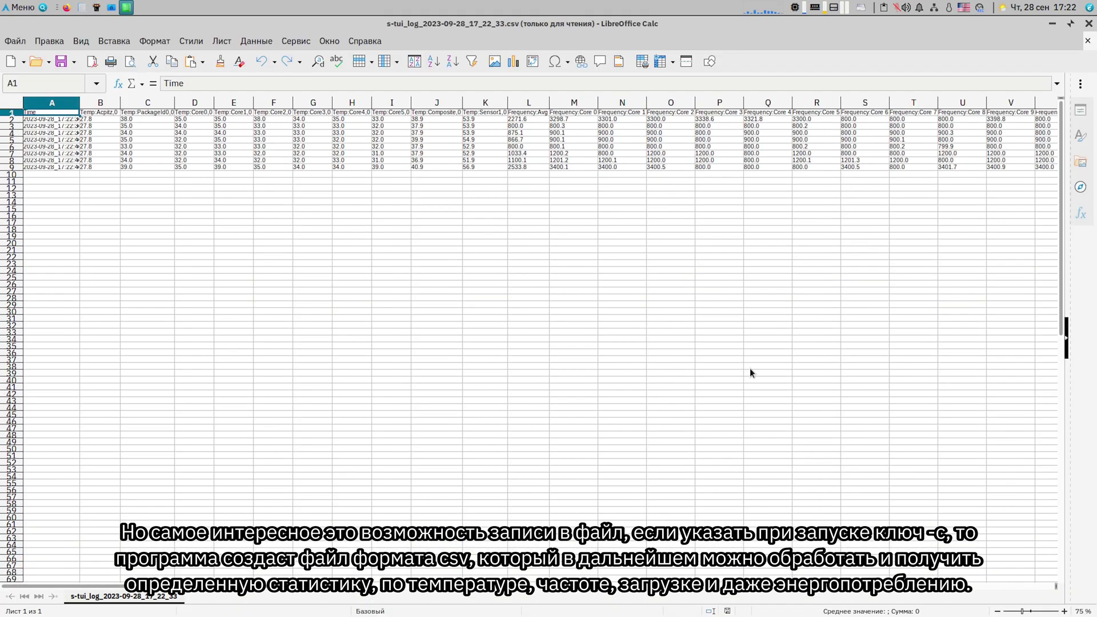
{"action": "left_click", "coordinate": [968, 104]}
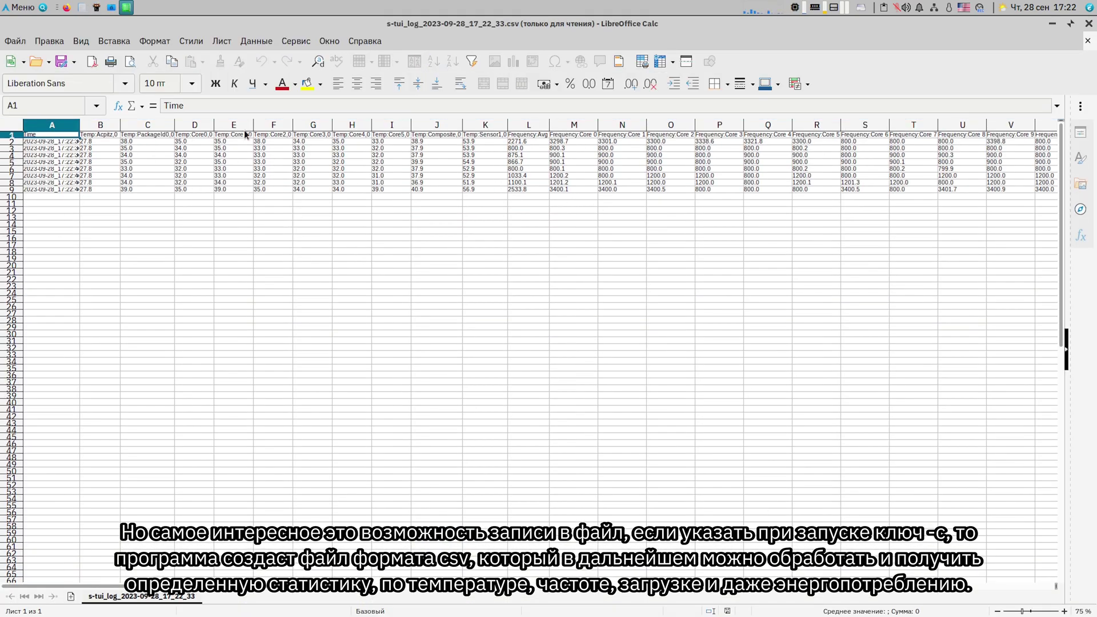
{"action": "scroll", "coordinate": [171, 166], "scroll_direction": "up", "scroll_amount": 3, "text": "ctrl"}
{"action": "left_click", "coordinate": [323, 312]}
{"action": "left_click", "coordinate": [502, 345]}
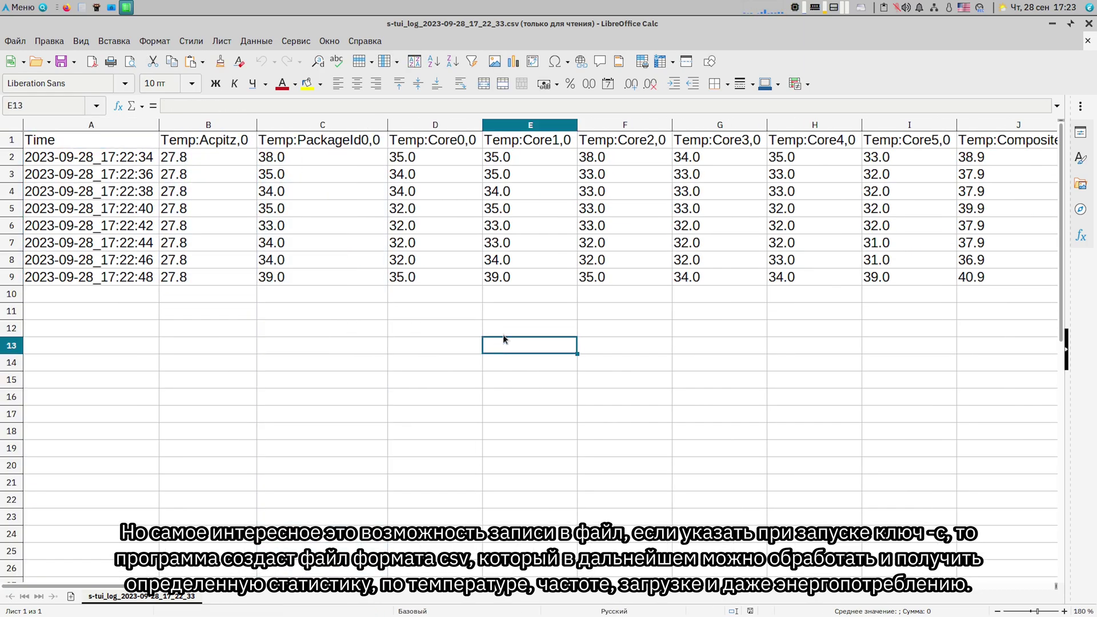
- Examine the readings in the Power:package-0,0, Power:core,0 and Power:dram,0 columns of the s-tui log
{"action": "scroll", "coordinate": [356, 578], "scroll_direction": "right", "scroll_amount": 3}
{"action": "scroll", "coordinate": [798, 296], "scroll_direction": "right", "scroll_amount": 8}
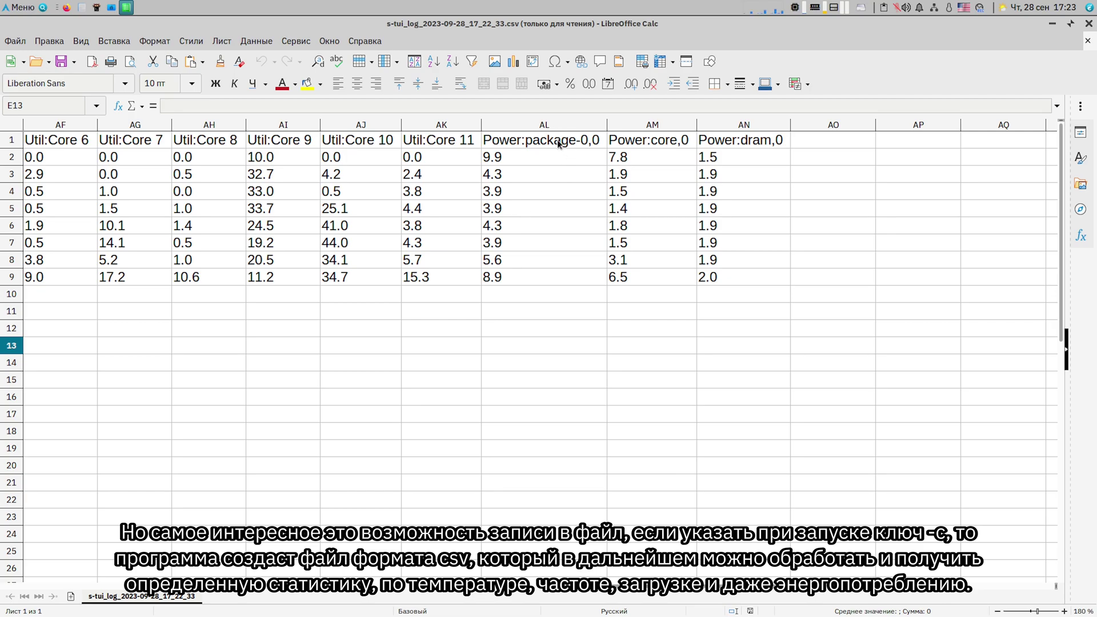
{"action": "left_click", "coordinate": [541, 146]}
{"action": "key", "text": "Down"}
{"action": "key", "text": "ctrl+shift+Down"}
{"action": "left_click_drag", "start_coordinate": [737, 157], "coordinate": [743, 277]}
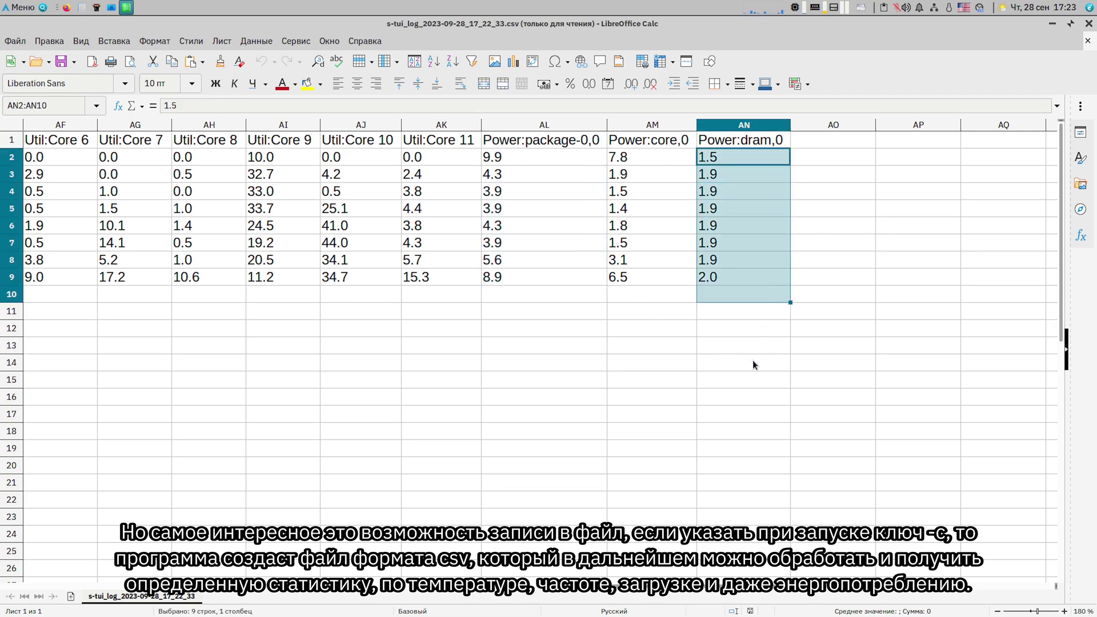
{"action": "left_click", "coordinate": [739, 200]}
{"action": "left_click_drag", "start_coordinate": [594, 158], "coordinate": [622, 278]}
{"action": "left_click", "coordinate": [629, 327]}
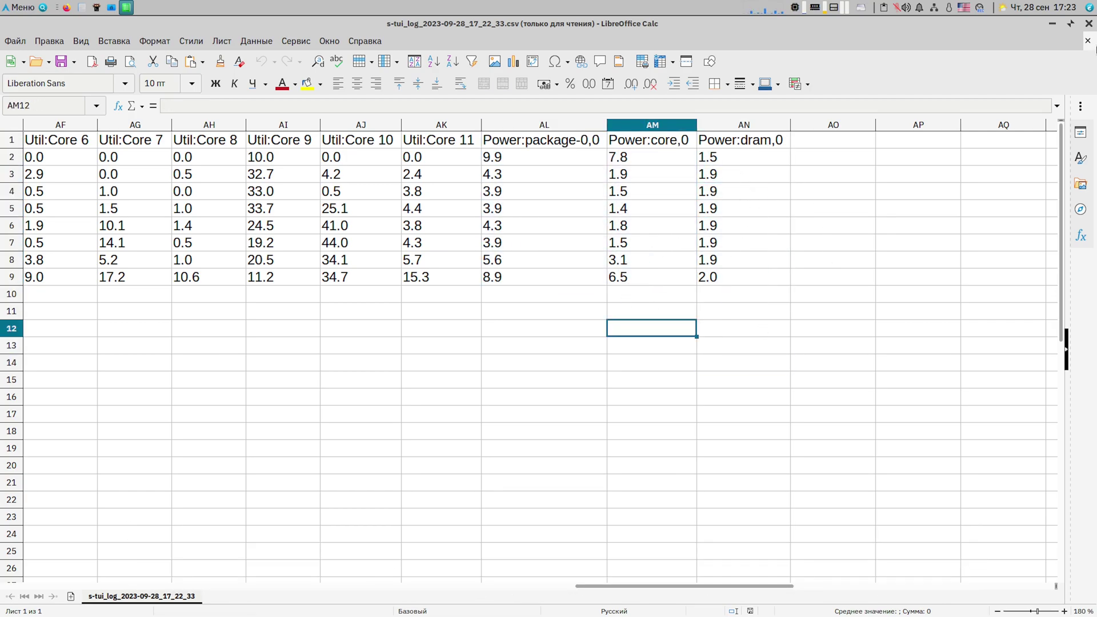
- Close the log, reopen s-tui_log_2023-09-28_17_22_33.csv in LibreOffice Calc and enable editing of the read-only document
{"action": "left_click", "coordinate": [1087, 40]}
{"action": "double_click", "coordinate": [172, 307]}
{"action": "key", "text": "Return"}
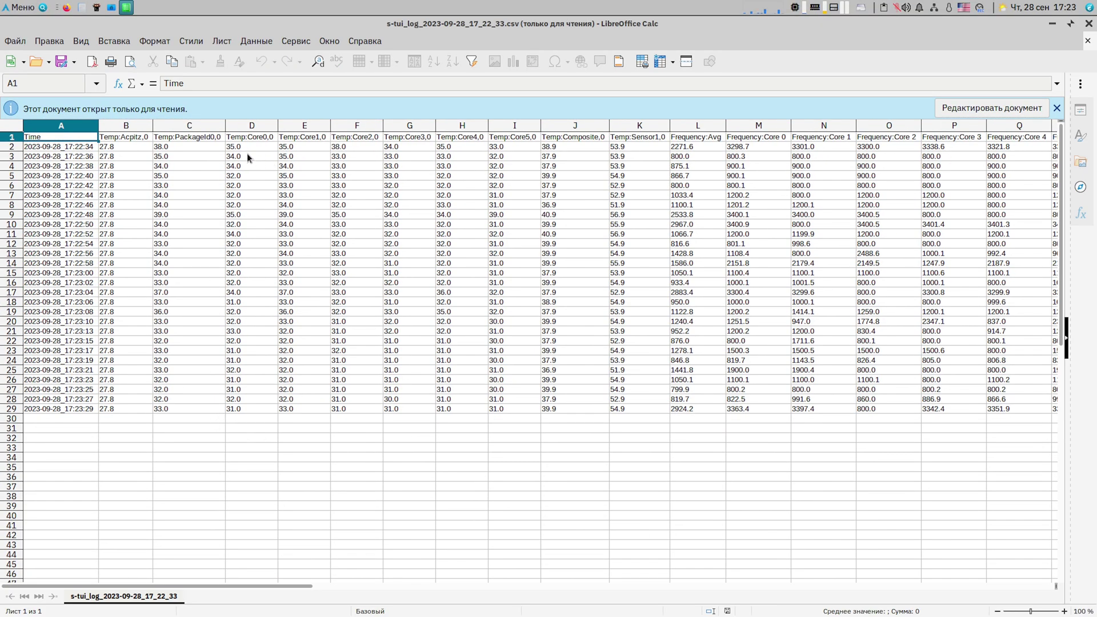
{"action": "key", "text": "ctrl+shift+m"}
- Replace every "." with "," in the sheet and check the result by selecting the Temp:PackageId0,0 values
{"action": "left_click", "coordinate": [55, 46]}
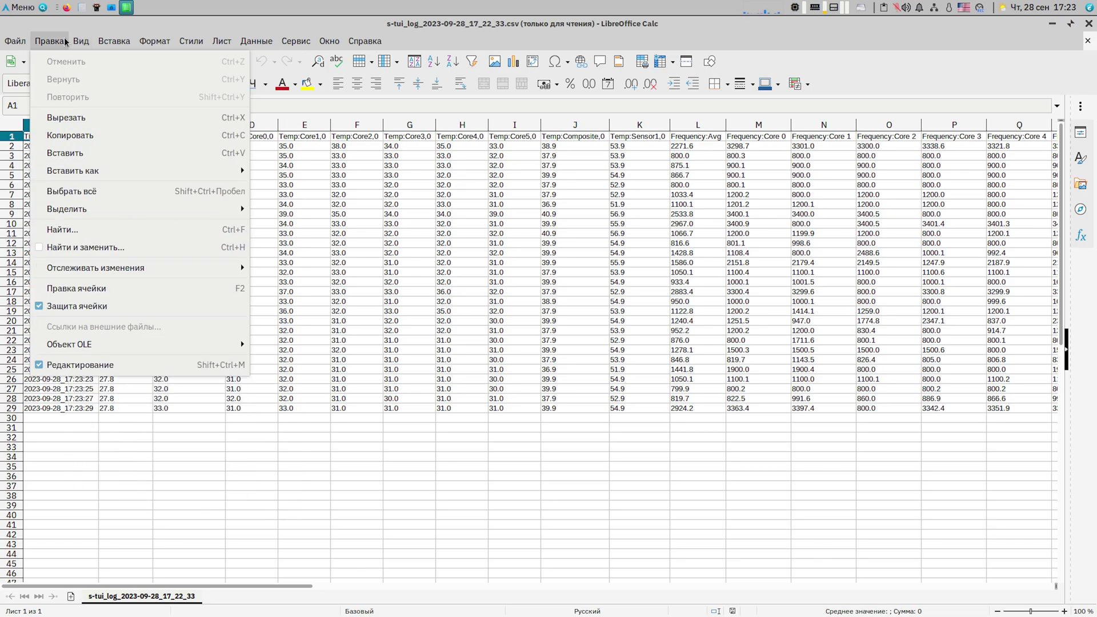
{"action": "left_click", "coordinate": [86, 248]}
{"action": "type", "text": "."}
{"action": "left_click", "coordinate": [448, 273]}
{"action": "type", "text": ","}
{"action": "left_click", "coordinate": [678, 308]}
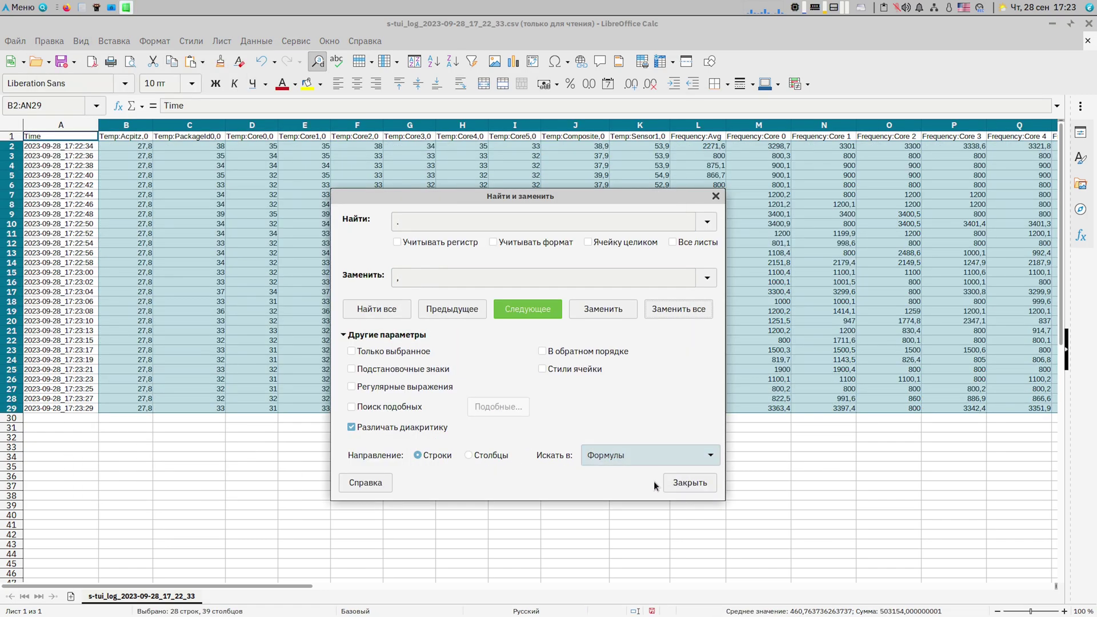
{"action": "left_click", "coordinate": [690, 483]}
{"action": "left_click_drag", "start_coordinate": [172, 147], "coordinate": [204, 410]}
{"action": "left_click", "coordinate": [208, 420]}
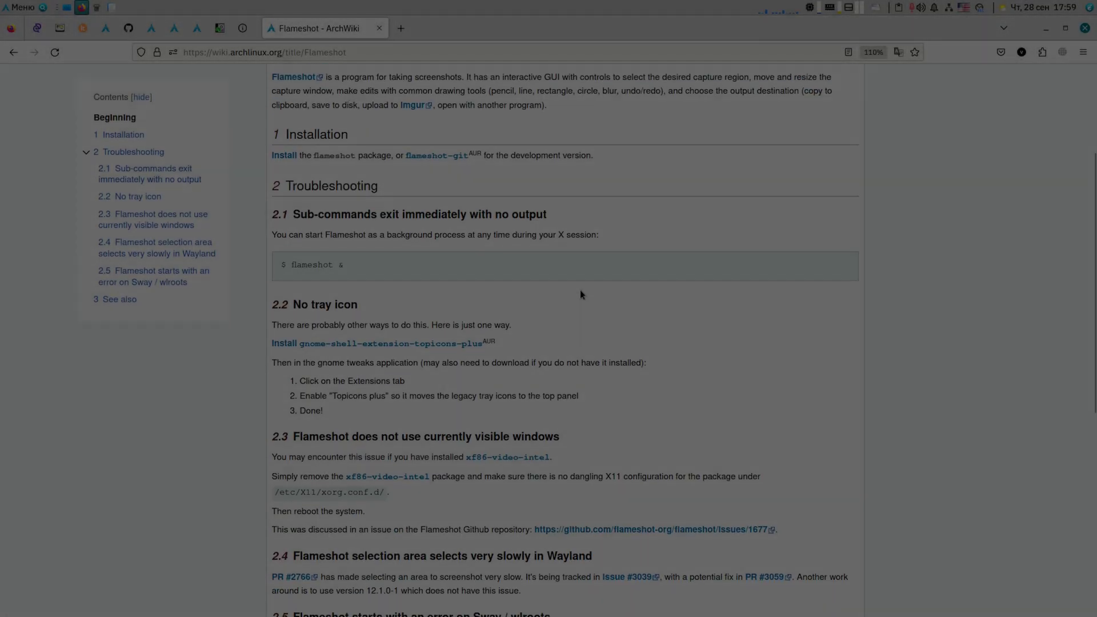
- Start a Flameshot capture over the Flameshot ArchWiki page, resetting the faulty savePath setting
{"action": "scroll", "coordinate": [581, 294], "scroll_direction": "up", "scroll_amount": 3}
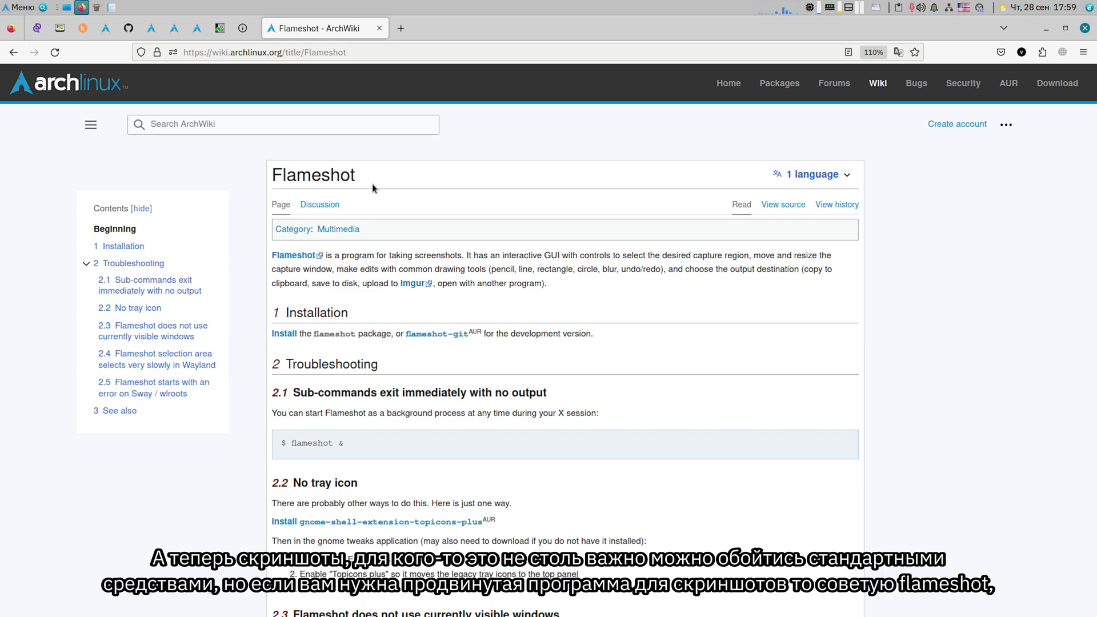
{"action": "key", "text": "Print"}
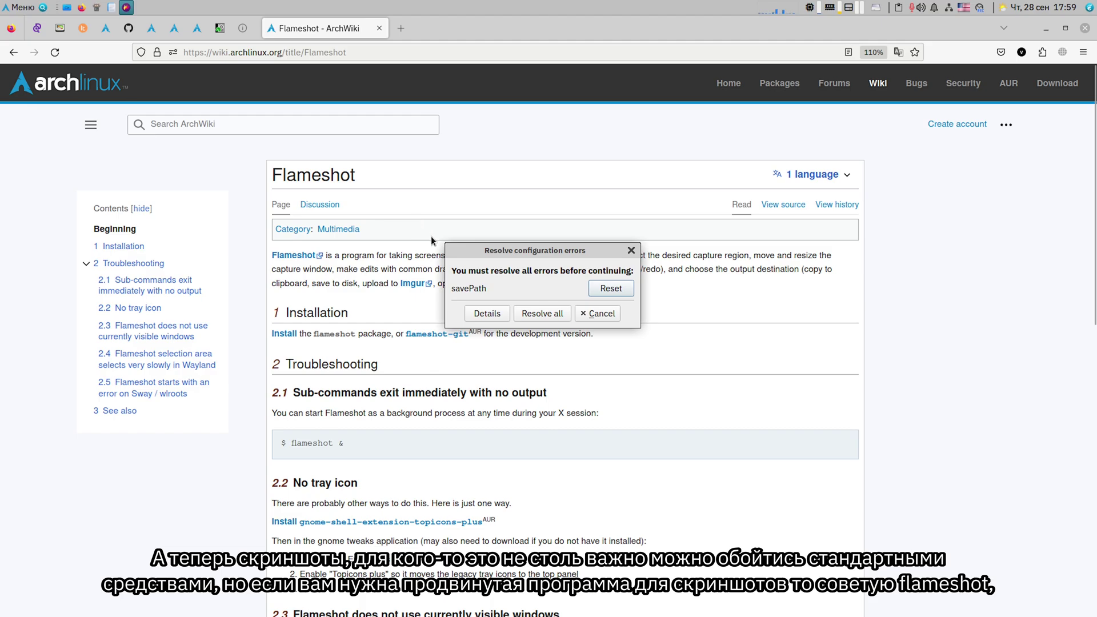
{"action": "left_click", "coordinate": [609, 289]}
{"action": "left_click", "coordinate": [657, 282]}
{"action": "left_click", "coordinate": [639, 281]}
{"action": "left_click", "coordinate": [680, 342]}
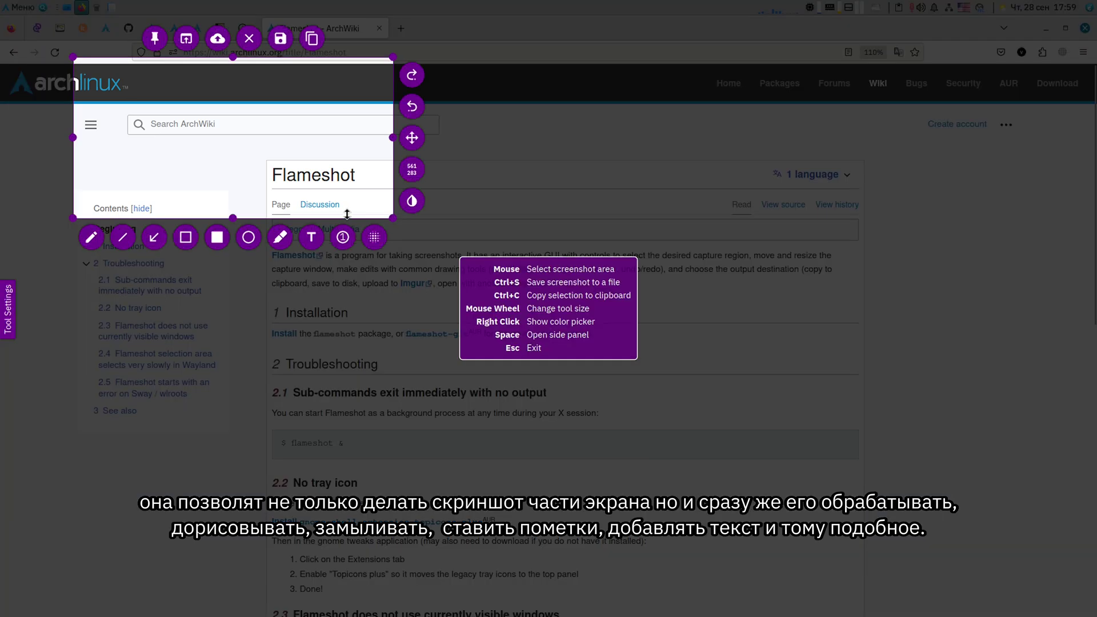
- Select a capture area of about 1332 × 483 px around the article and cover the Flameshot heading with a filled red rectangle
{"action": "left_click_drag", "start_coordinate": [987, 416], "coordinate": [227, 141]}
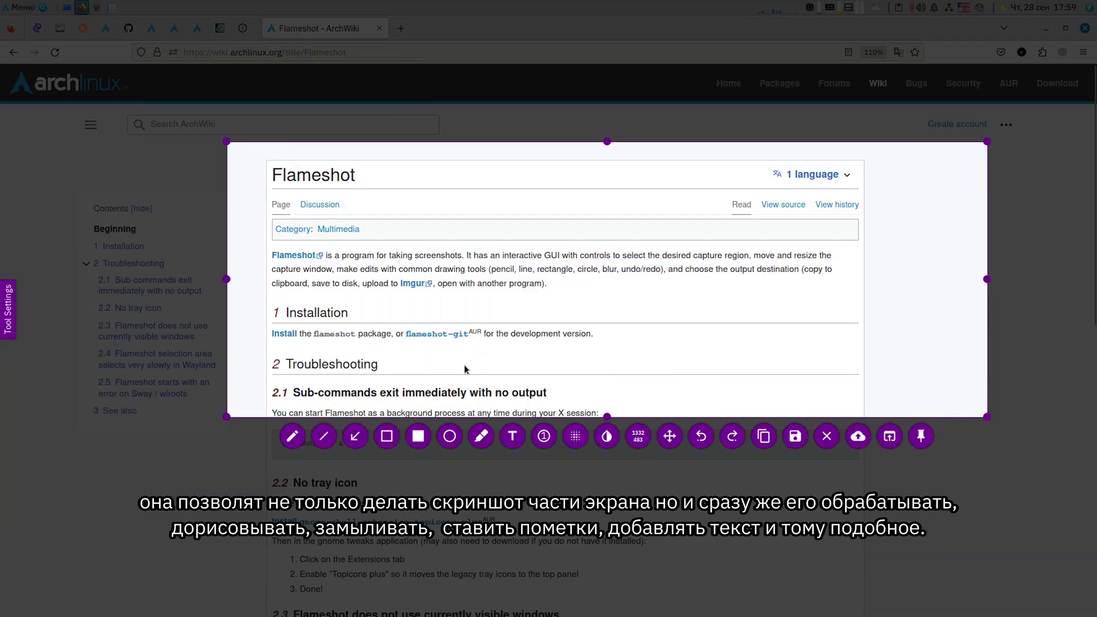
{"action": "left_click", "coordinate": [418, 436]}
{"action": "left_click_drag", "start_coordinate": [376, 177], "coordinate": [260, 167]}
- Draw a red arrow towards the introduction text and a freehand pencil scribble below the Installation section
{"action": "left_click", "coordinate": [355, 436]}
{"action": "left_click_drag", "start_coordinate": [557, 335], "coordinate": [437, 296]}
{"action": "left_click", "coordinate": [292, 436]}
{"action": "mouse_move", "coordinate": [342, 341]}
{"action": "left_mouse_down"}
{"action": "mouse_move", "coordinate": [497, 351]}
{"action": "mouse_move", "coordinate": [524, 371]}
{"action": "left_mouse_up"}
- Add two translucent marker strokes over the introduction and three numbered circles, giving numbers 2 and 3 a pointer
{"action": "left_click", "coordinate": [481, 436]}
{"action": "mouse_move", "coordinate": [649, 343]}
{"action": "left_mouse_down"}
{"action": "mouse_move", "coordinate": [744, 326]}
{"action": "mouse_move", "coordinate": [610, 264]}
{"action": "left_mouse_up"}
{"action": "left_click_drag", "start_coordinate": [623, 261], "coordinate": [760, 294]}
{"action": "left_click", "coordinate": [544, 436]}
{"action": "left_click", "coordinate": [553, 275]}
{"action": "left_click_drag", "start_coordinate": [448, 253], "coordinate": [491, 323]}
{"action": "left_click_drag", "start_coordinate": [408, 316], "coordinate": [350, 260]}
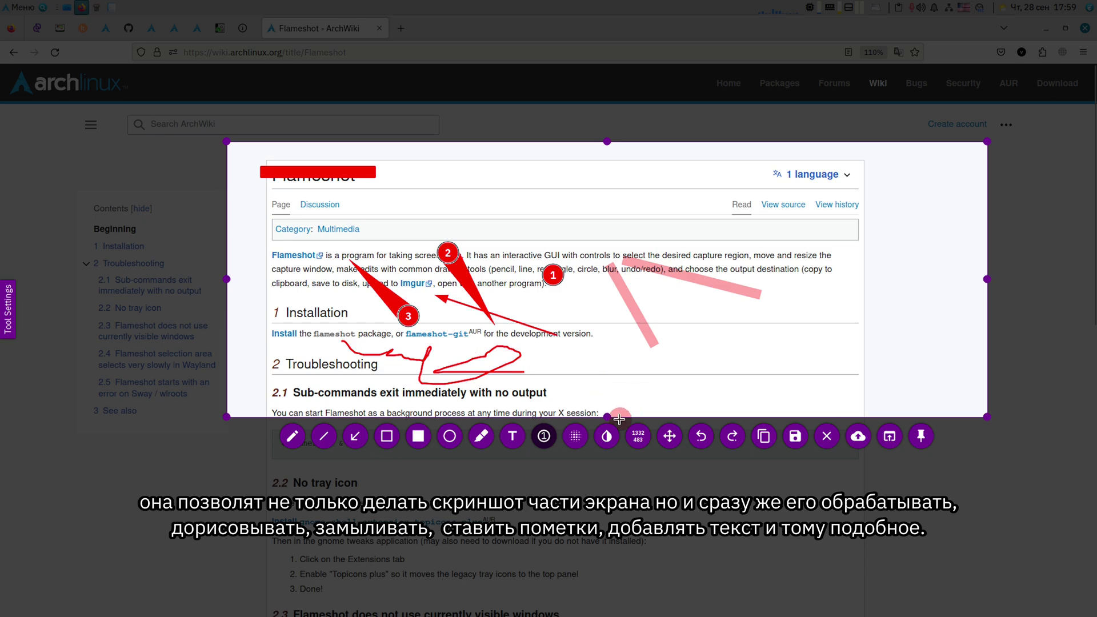
- Try the pixelate tool, undo the first area, and pixelate the strip between the Installation text and the Troubleshooting heading
{"action": "left_click", "coordinate": [576, 436]}
{"action": "left_click_drag", "start_coordinate": [597, 291], "coordinate": [801, 387]}
{"action": "key", "text": "ctrl+z"}
{"action": "left_click_drag", "start_coordinate": [598, 323], "coordinate": [251, 358]}
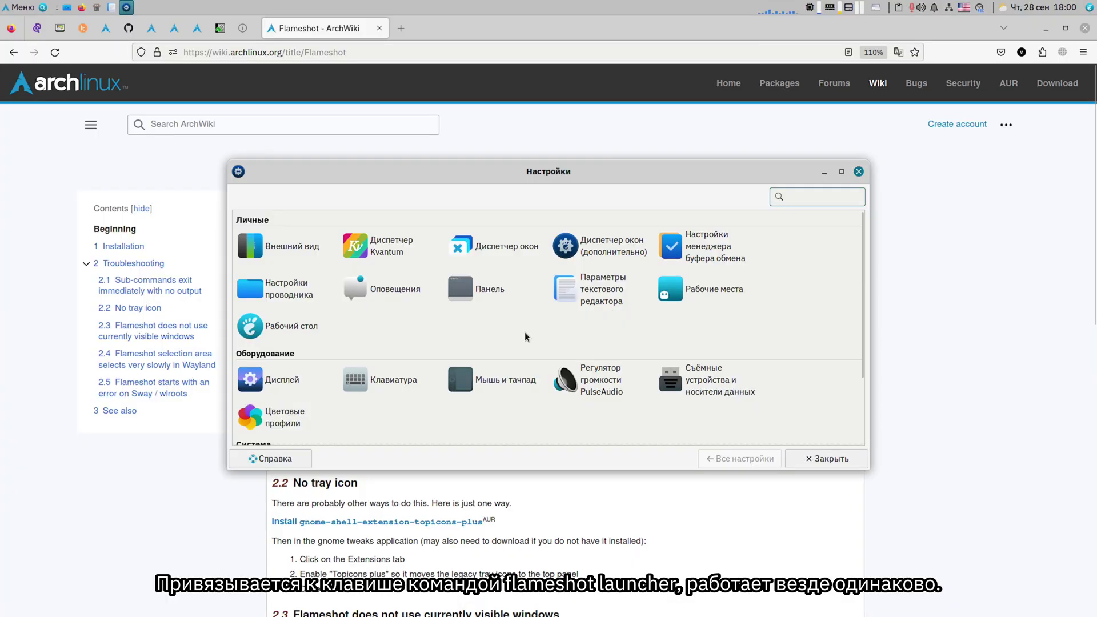
- Open the keyboard shortcut settings and the flameshot launcher entry bound to Print
{"action": "left_click", "coordinate": [356, 379]}
{"action": "left_click", "coordinate": [330, 203]}
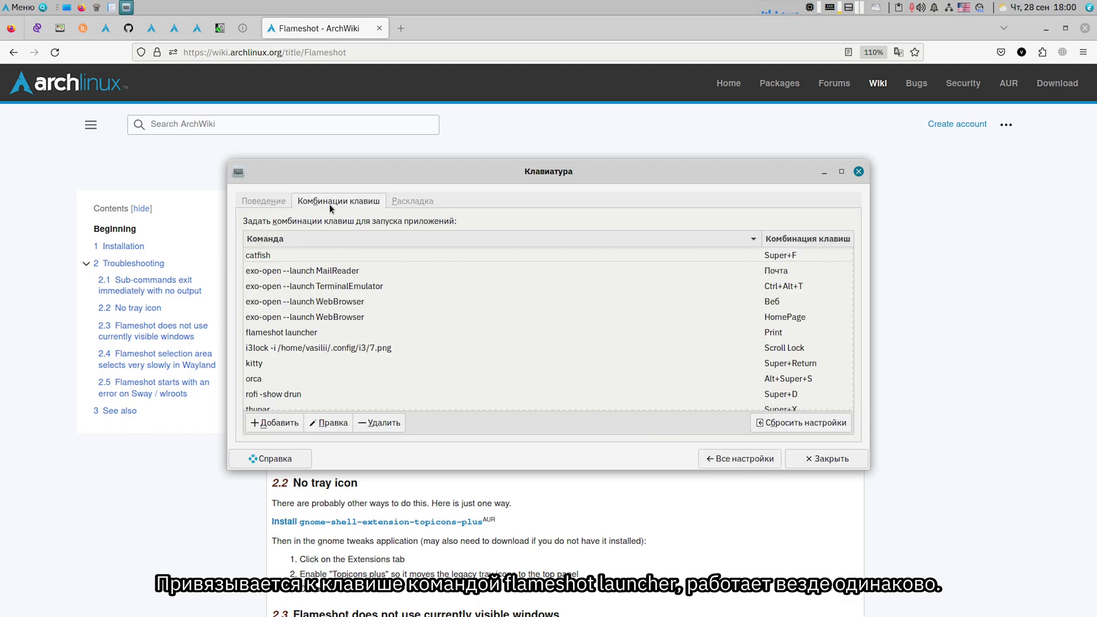
{"action": "double_click", "coordinate": [285, 335]}
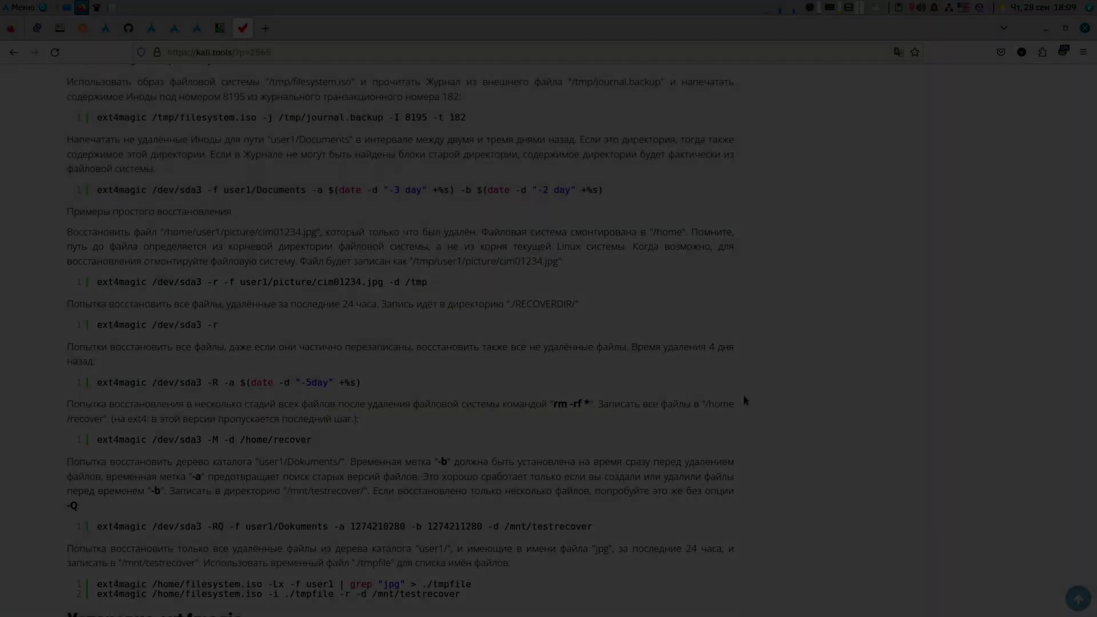
- Copy the name ext4magic from the kali.tools page, search the web for "ext4magic arch" and open the ArchWiki File recovery article
{"action": "scroll", "coordinate": [703, 274], "scroll_direction": "up", "scroll_amount": 2}
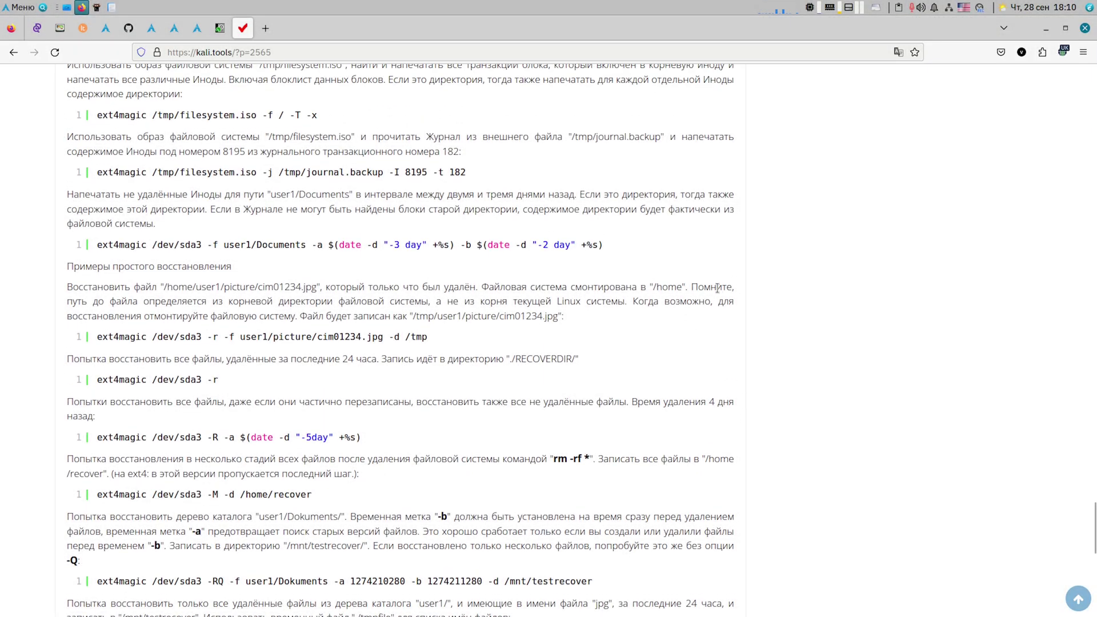
{"action": "double_click", "coordinate": [117, 115]}
{"action": "right_click", "coordinate": [118, 115]}
{"action": "left_click", "coordinate": [137, 121]}
{"action": "key", "text": "ctrl+t"}
{"action": "type", "text": "ext4magic"}
{"action": "type", "text": "arch"}
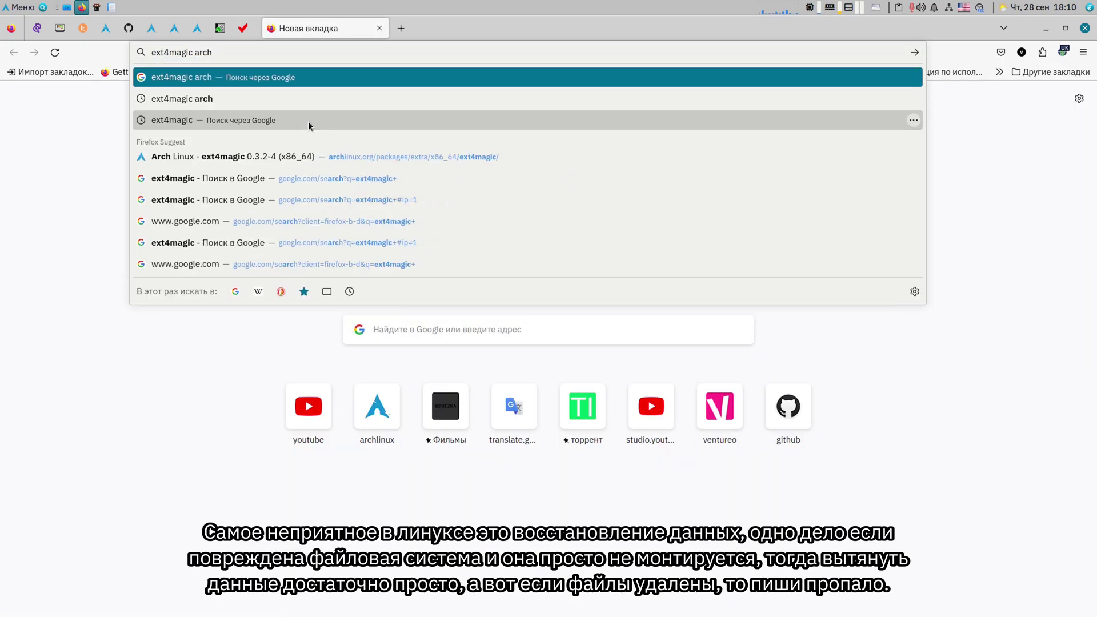
{"action": "key", "text": "Return"}
{"action": "left_click", "coordinate": [157, 289]}
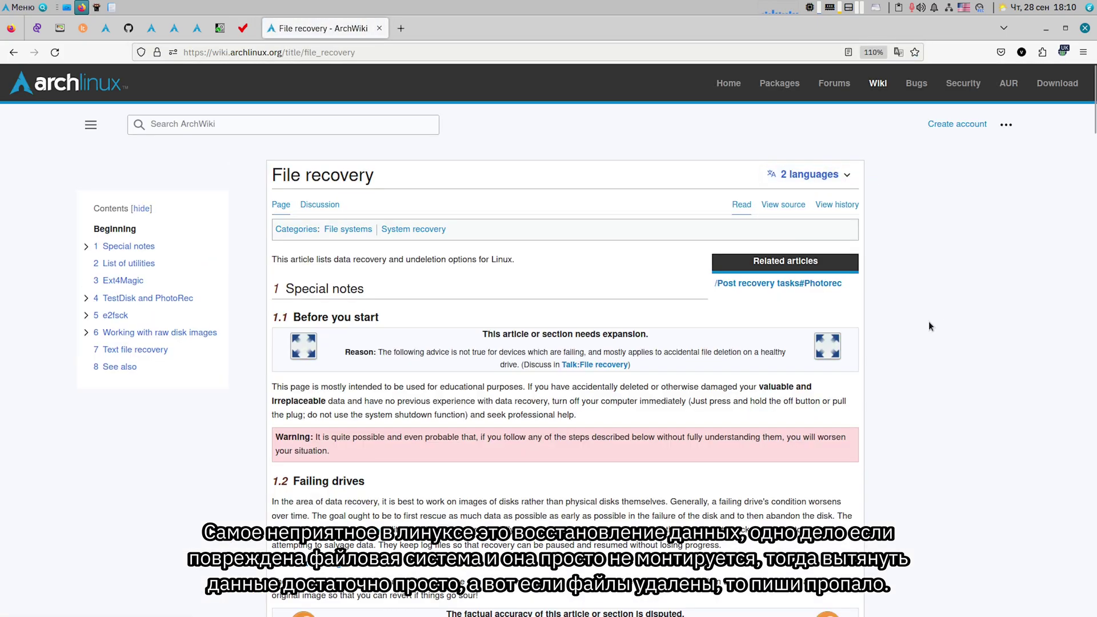
- Read the Ext4Magic section of the File recovery article, including the commands for listing and recovering deleted files
{"action": "scroll", "coordinate": [941, 310], "scroll_direction": "down", "scroll_amount": 2}
{"action": "scroll", "coordinate": [429, 193], "scroll_direction": "down", "scroll_amount": 4}
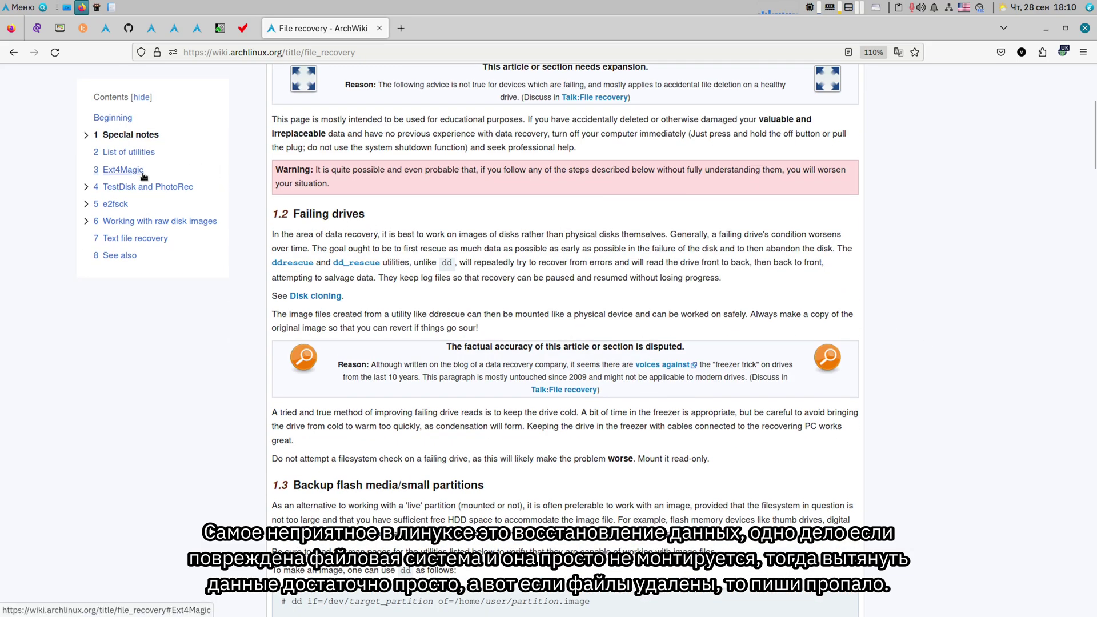
{"action": "left_click", "coordinate": [119, 191]}
{"action": "scroll", "coordinate": [388, 325], "scroll_direction": "down", "scroll_amount": 15}
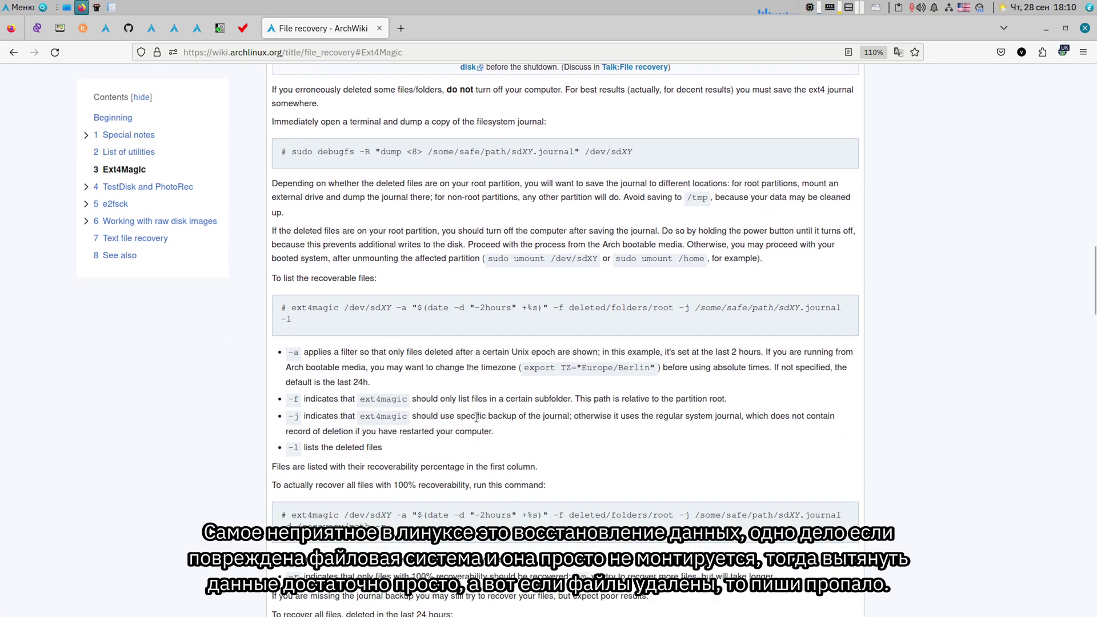
{"action": "scroll", "coordinate": [463, 410], "scroll_direction": "down", "scroll_amount": 4}
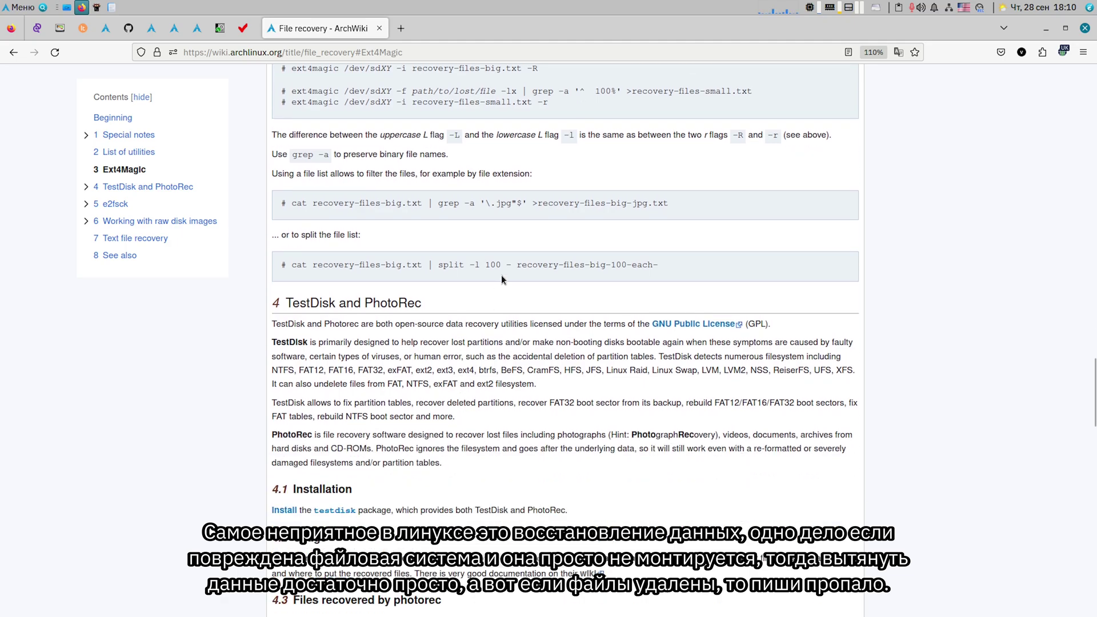
{"action": "scroll", "coordinate": [502, 279], "scroll_direction": "up", "scroll_amount": 4}
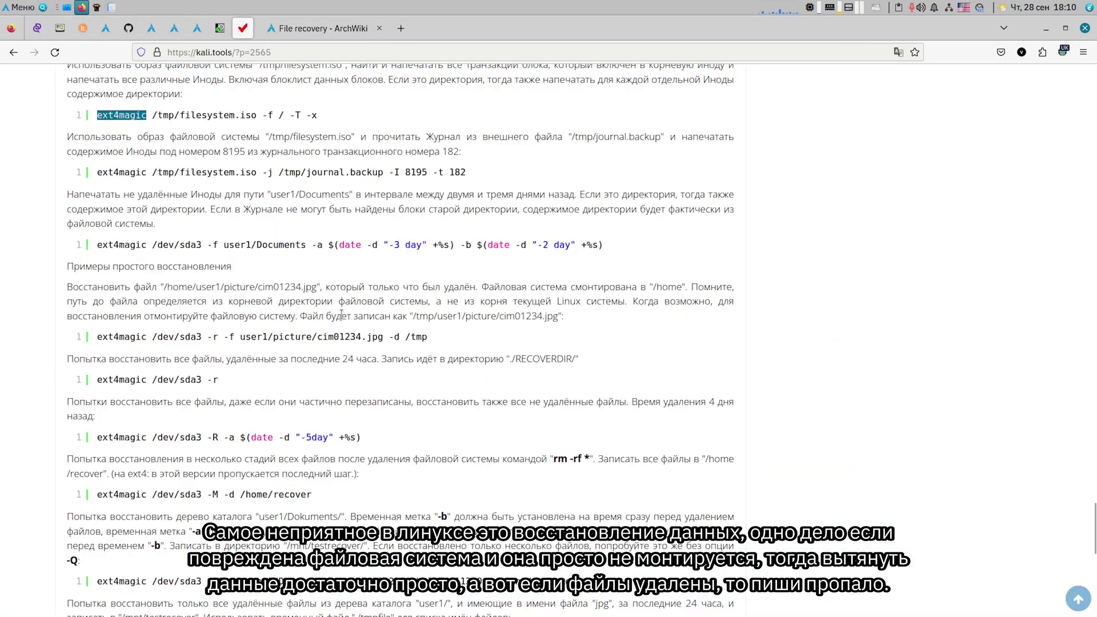
- Go back to the kali.tools page and copy the example command ext4magic /dev/sda3 -r for files deleted in the last 24 hours
{"action": "scroll", "coordinate": [346, 264], "scroll_direction": "up", "scroll_amount": 1}
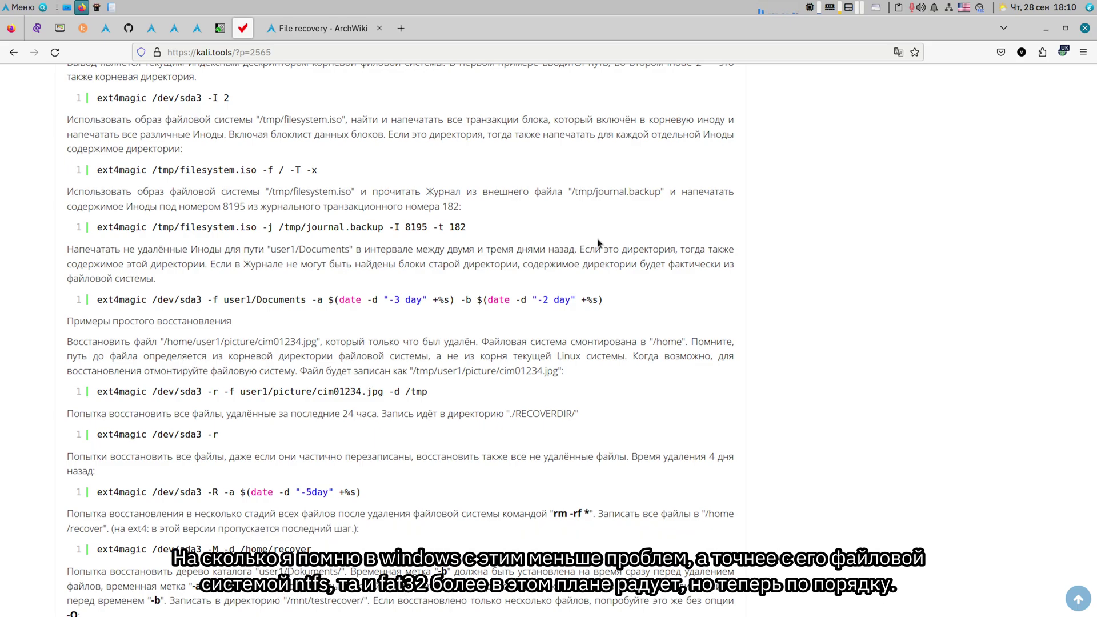
{"action": "scroll", "coordinate": [580, 392], "scroll_direction": "down", "scroll_amount": 1}
{"action": "scroll", "coordinate": [561, 391], "scroll_direction": "down", "scroll_amount": 1}
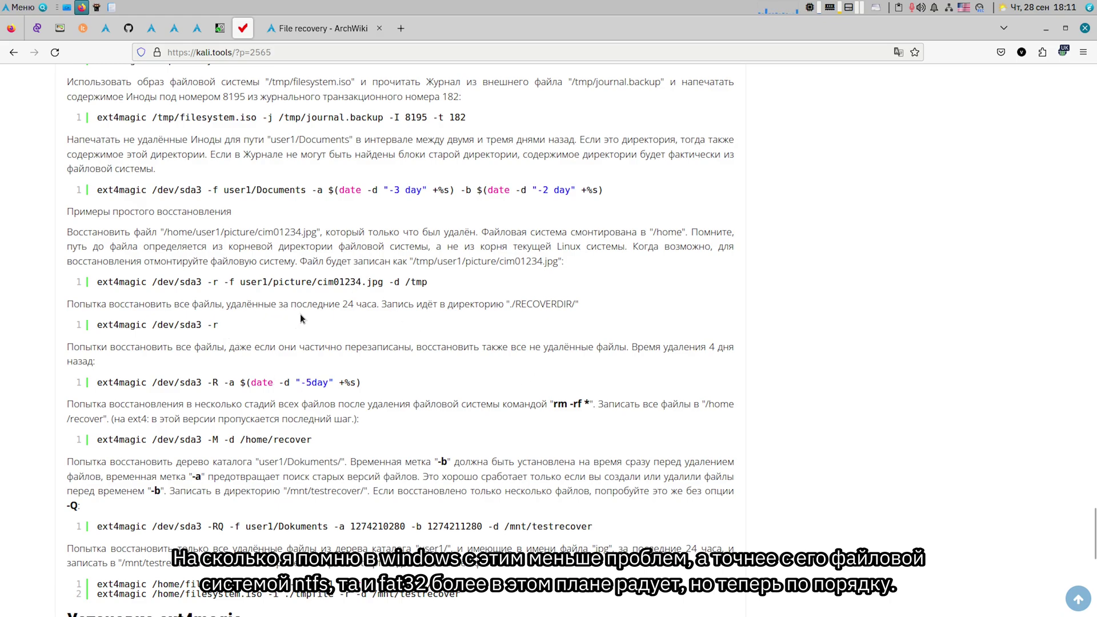
{"action": "left_click_drag", "start_coordinate": [507, 304], "coordinate": [582, 304]}
{"action": "left_click_drag", "start_coordinate": [222, 325], "coordinate": [96, 323]}
{"action": "key", "text": "ctrl+c"}
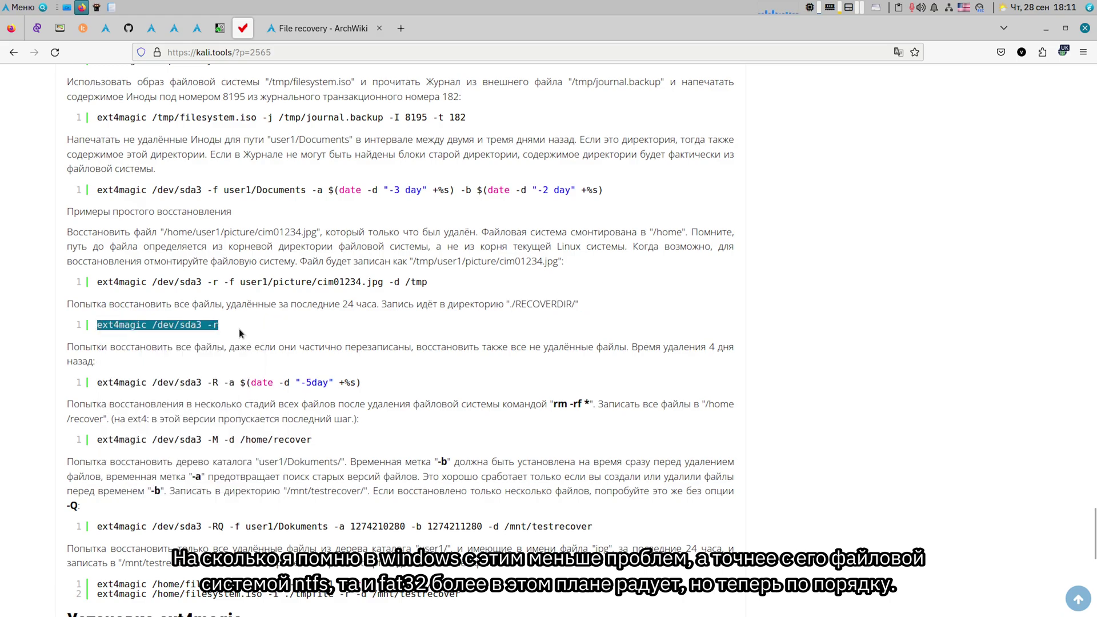
- Switch to the terminal and list the mounted disks with duf
{"action": "key", "text": "alt+Tab"}
{"action": "type", "text": "duf"}
{"action": "key", "text": "Return"}
- Run the copied ext4magic recovery command with the -r option and repeat it with sudo
{"action": "key", "text": "shift+Insert"}
{"action": "key", "text": "Left"}
{"action": "key", "text": "Left"}
{"action": "key", "text": "Left"}
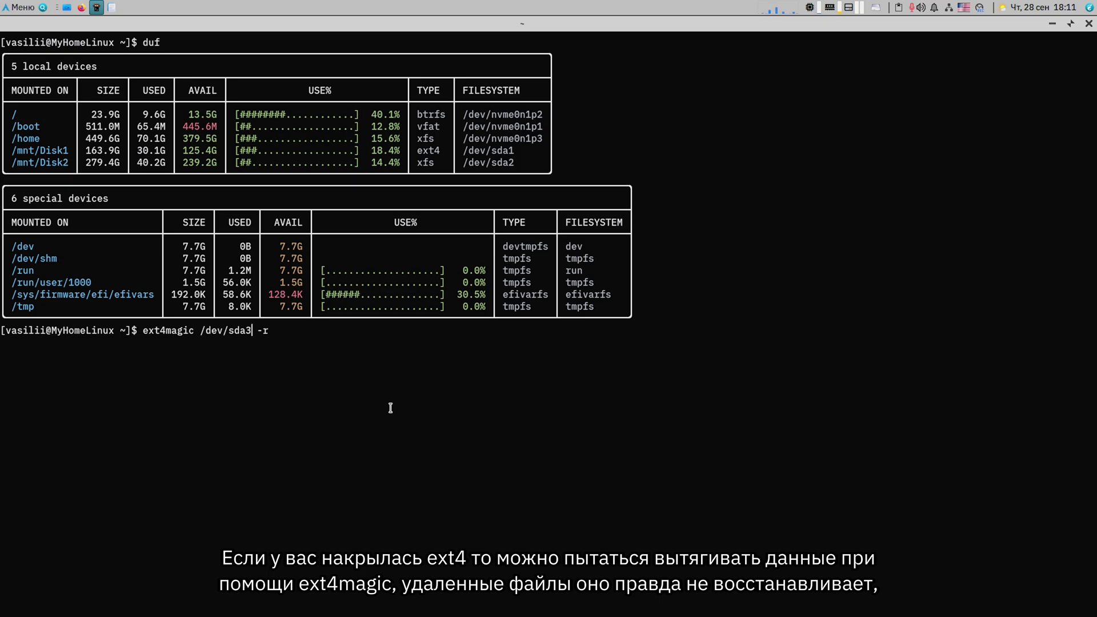
{"action": "key", "text": "Return"}
{"action": "key", "text": "Up"}
{"action": "key", "text": "Home"}
{"action": "type", "text": "sudo"}
{"action": "key", "text": "Return"}
{"action": "key", "text": "Return"}
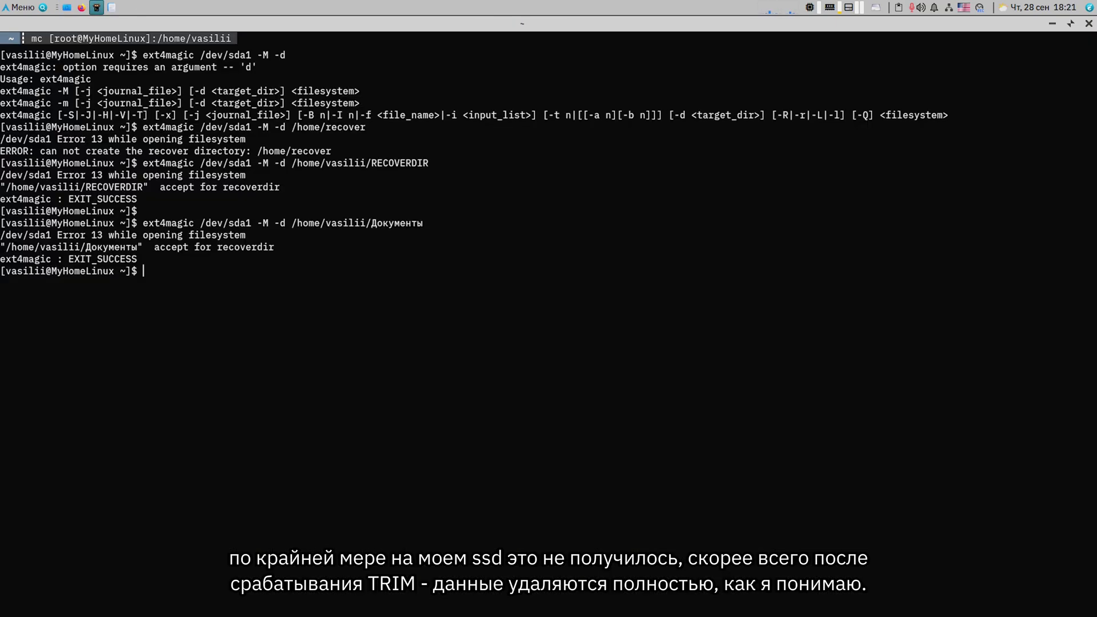
- Rerun ext4magic /dev/sda1 -M -d with sudo, using the home directory's Документы folder as the recovery target
{"action": "key", "text": "Up"}
{"action": "key", "text": "Left"}
{"action": "key", "text": "Left"}
{"action": "key", "text": "Left"}
{"action": "key", "text": "Left"}
{"action": "key", "text": "Left"}
{"action": "key", "text": "Left"}
{"action": "key", "text": "Left"}
{"action": "key", "text": "Left"}
{"action": "key", "text": "Left"}
{"action": "key", "text": "Left"}
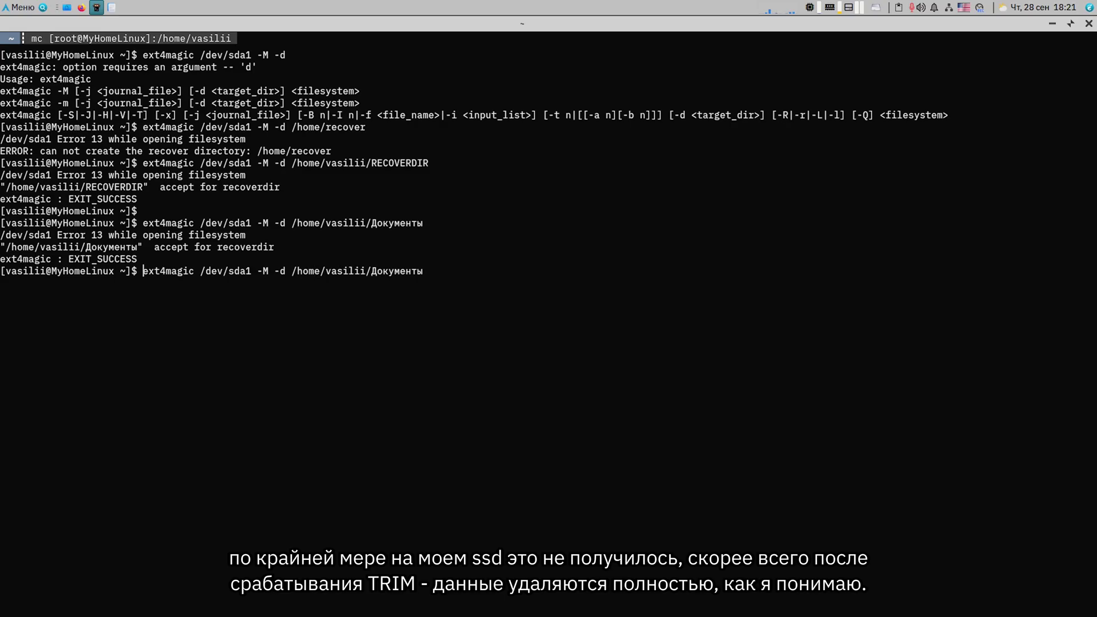
{"action": "type", "text": "sudo"}
{"action": "key", "text": "Return"}
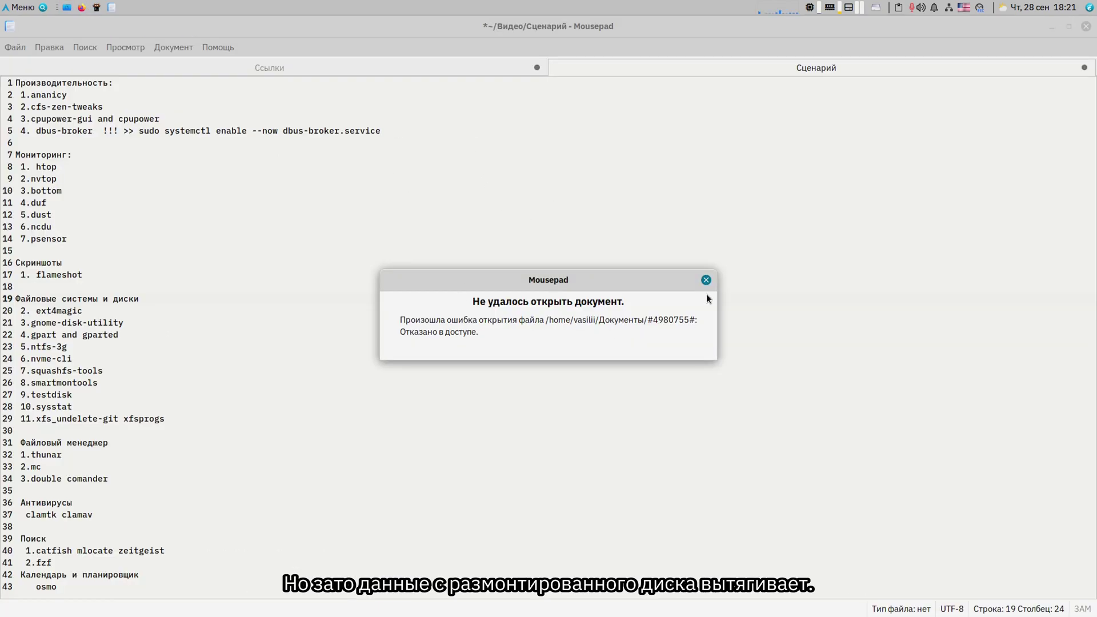
- Dismiss the Mousepad error and look through the recovered folders in the Thunar file manager
{"action": "left_click", "coordinate": [706, 280]}
{"action": "key", "text": "alt+Tab"}
{"action": "double_click", "coordinate": [416, 94]}
{"action": "double_click", "coordinate": [225, 98]}
{"action": "left_click", "coordinate": [180, 63]}
{"action": "double_click", "coordinate": [295, 98]}
{"action": "double_click", "coordinate": [239, 99]}
{"action": "left_click", "coordinate": [154, 62]}
{"action": "double_click", "coordinate": [351, 98]}
{"action": "left_click", "coordinate": [156, 63]}
{"action": "left_click", "coordinate": [295, 98]}
{"action": "double_click", "coordinate": [295, 98]}
{"action": "left_click", "coordinate": [150, 63]}
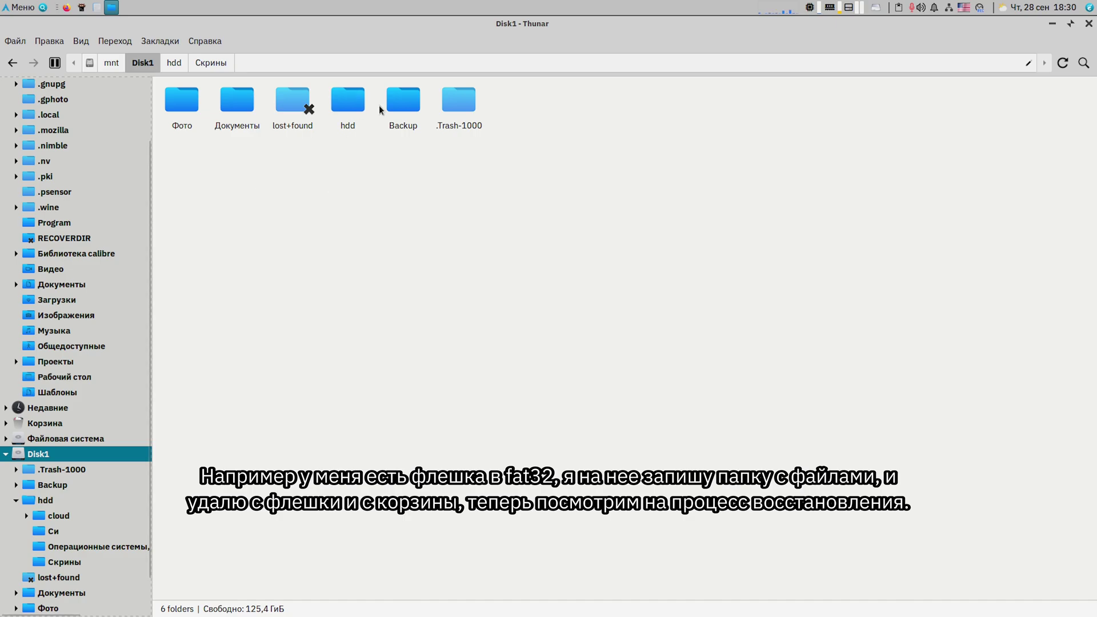
- Copy the copySystem folder from Backup on Disk1 to the root of the Том 15 GB flash drive
{"action": "double_click", "coordinate": [400, 103]}
{"action": "right_click", "coordinate": [186, 99]}
{"action": "left_click", "coordinate": [248, 220]}
{"action": "scroll", "coordinate": [55, 594], "scroll_direction": "down", "scroll_amount": 2}
{"action": "left_click", "coordinate": [54, 595]}
{"action": "right_click", "coordinate": [358, 241]}
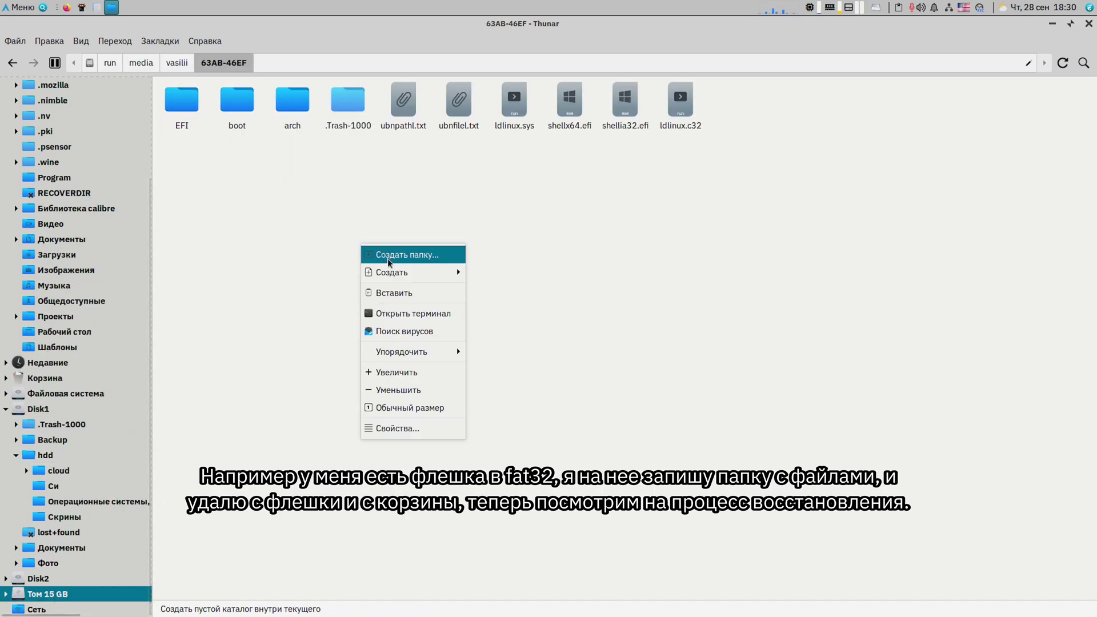
{"action": "left_click", "coordinate": [402, 284]}
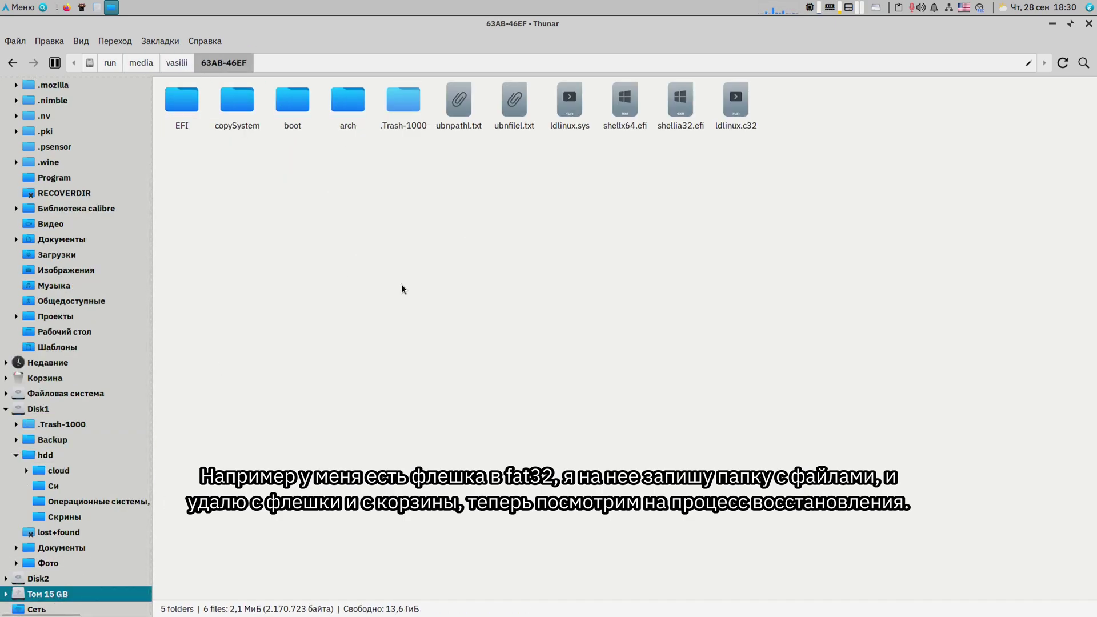
{"action": "left_click", "coordinate": [345, 278]}
- Switch to Disk2 and unmount the Том 15 GB flash drive
{"action": "left_click", "coordinate": [38, 579]}
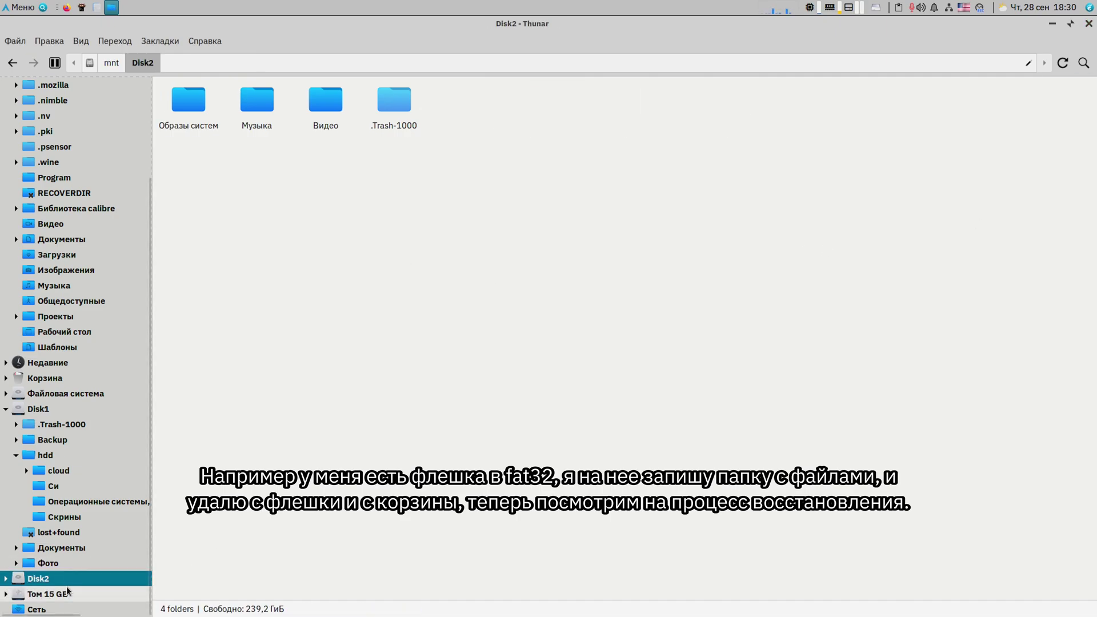
{"action": "right_click", "coordinate": [33, 578]}
{"action": "right_click", "coordinate": [40, 594]}
{"action": "left_click", "coordinate": [84, 563]}
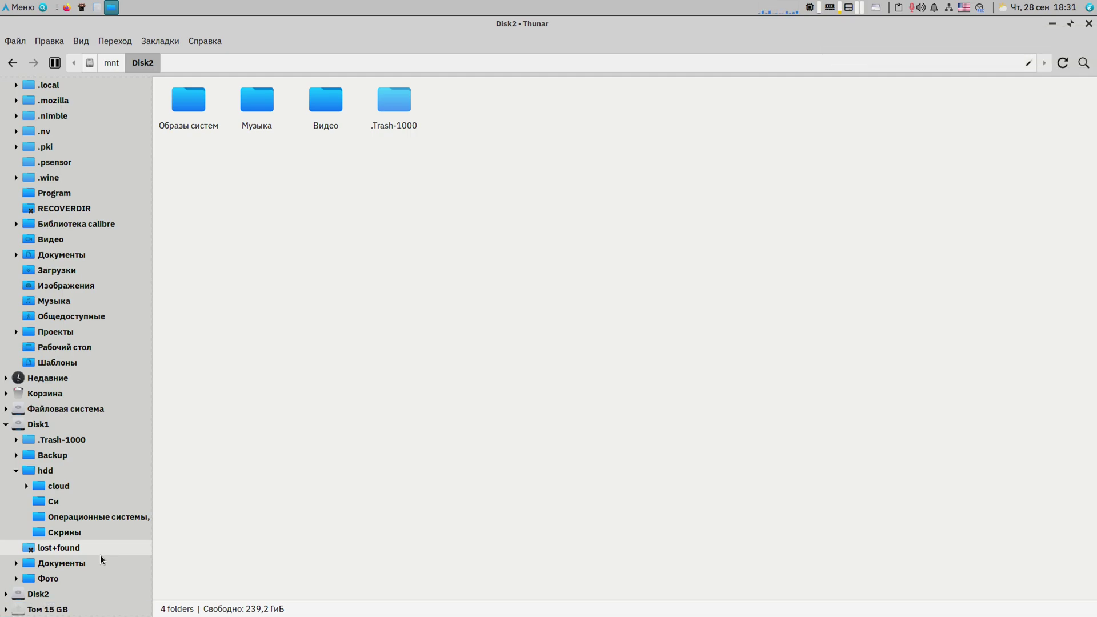
- Delete the copySystem folder from the Том 15 GB flash drive
{"action": "left_click", "coordinate": [237, 101]}
{"action": "key", "text": "Delete"}
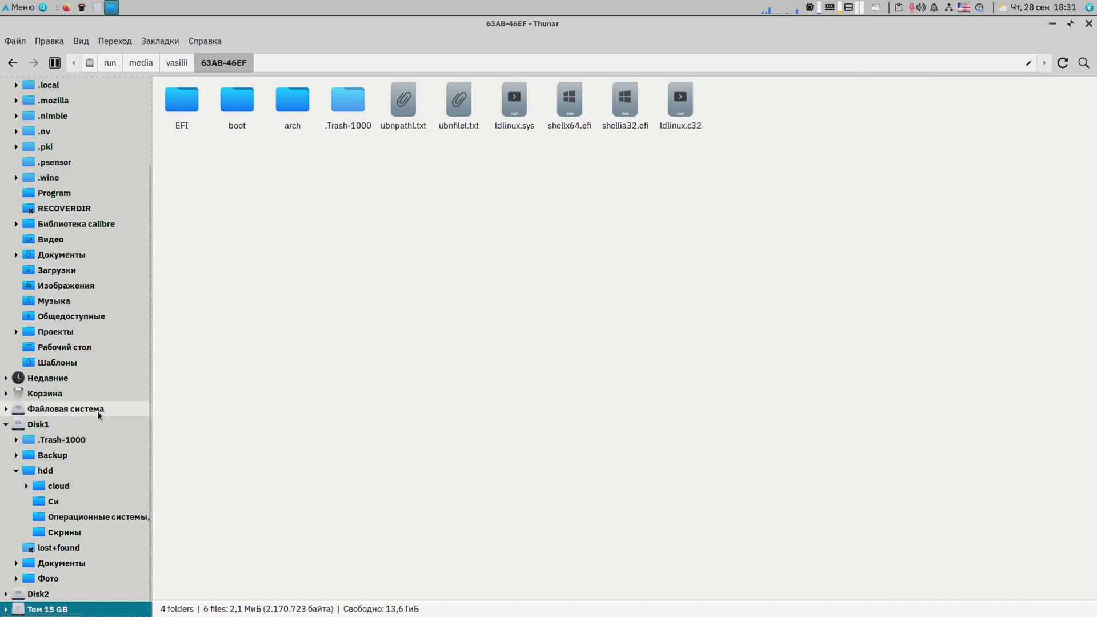
- Empty the trash in Thunar and check the files folder inside .Trash-1000 on the Том 15 GB flash drive
{"action": "left_click", "coordinate": [44, 393]}
{"action": "left_click", "coordinate": [971, 586]}
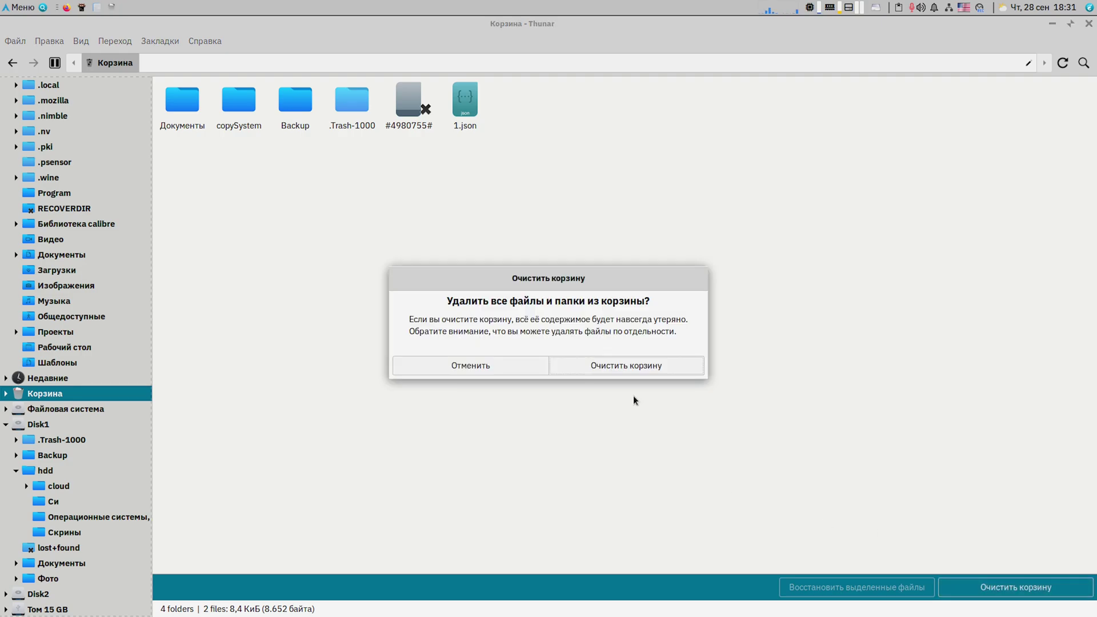
{"action": "left_click", "coordinate": [606, 431]}
{"action": "double_click", "coordinate": [331, 103]}
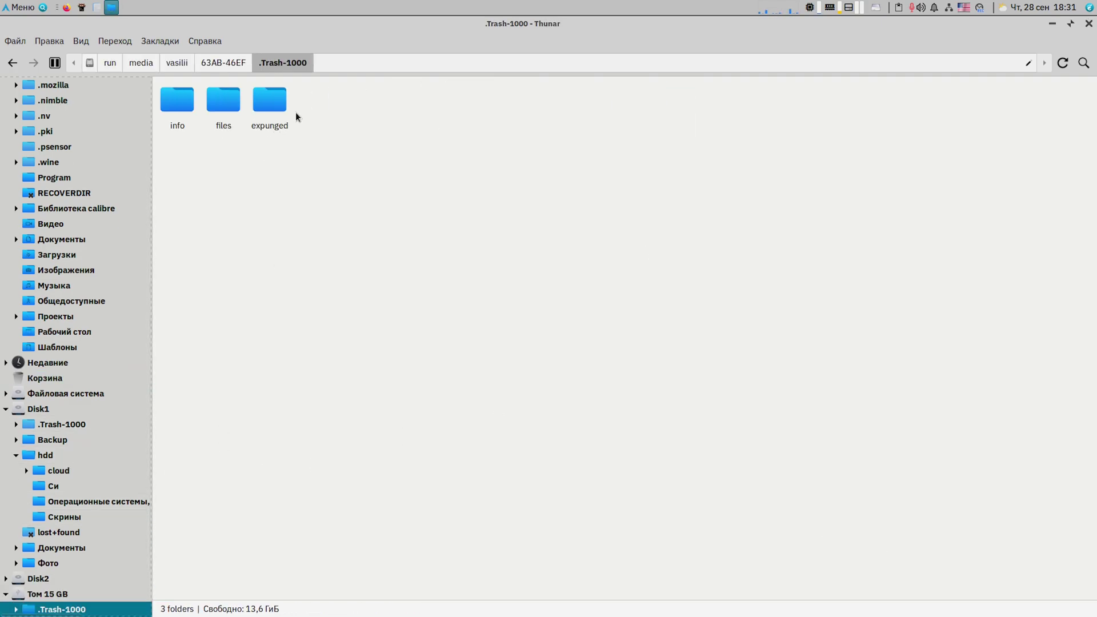
{"action": "double_click", "coordinate": [223, 98]}
- Switch to the terminal, start TestDisk and open the file undelete listing for the FAT32 partition on /dev/sdc
{"action": "key", "text": "alt+Tab"}
{"action": "key", "text": "Return"}
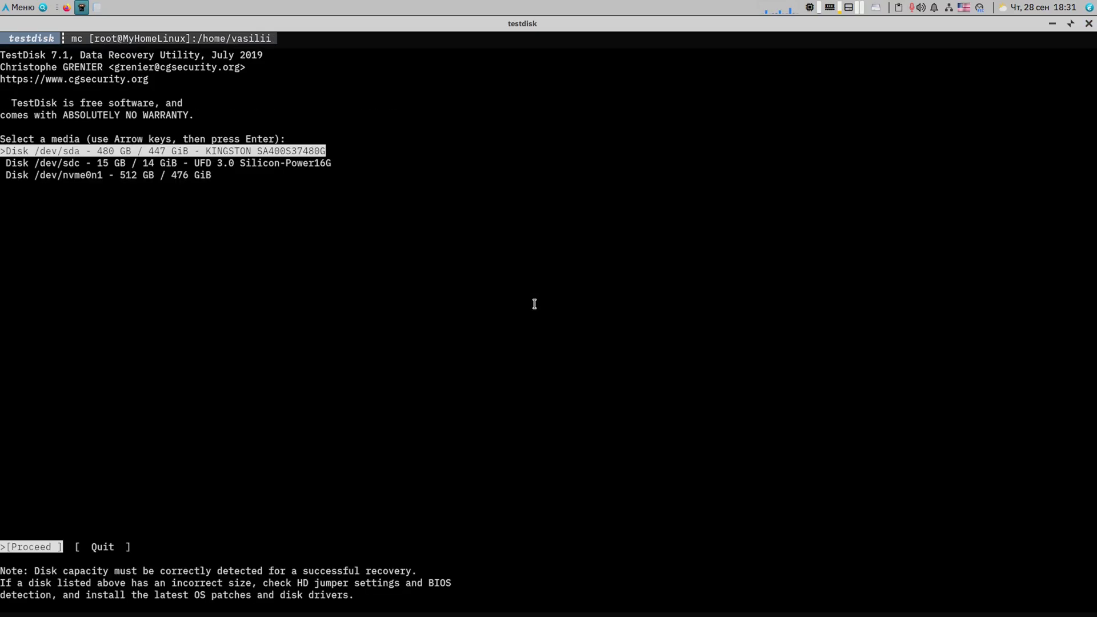
{"action": "key", "text": "Return"}
{"action": "key", "text": "Return"}
{"action": "key", "text": "Down"}
{"action": "key", "text": "Return"}
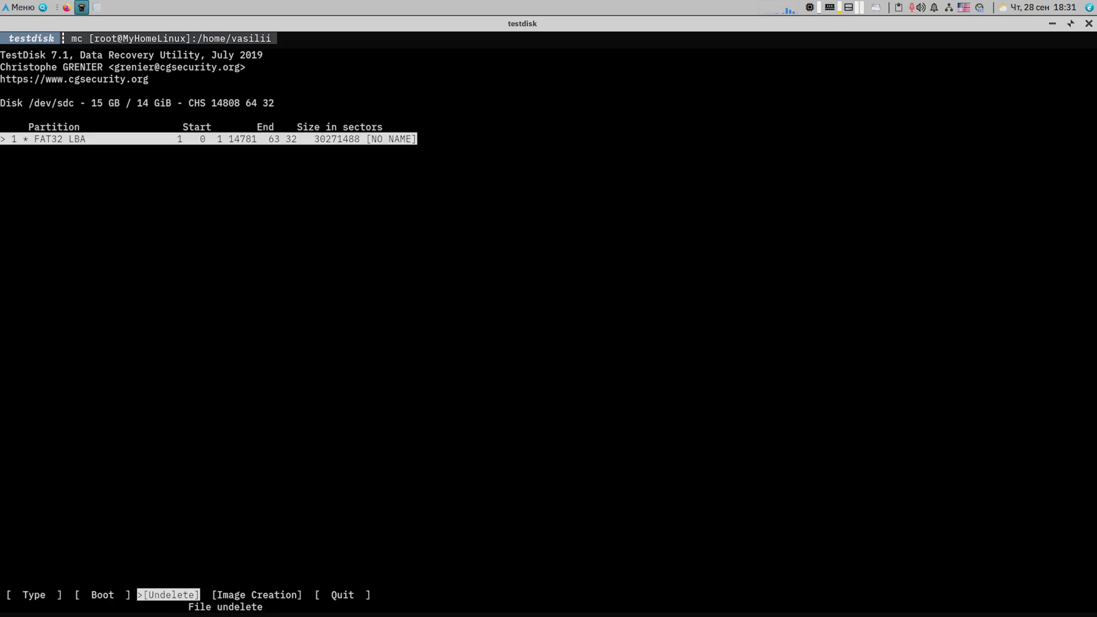
{"action": "key", "text": "Right"}
{"action": "key", "text": "Return"}
- Recover the deleted copySystem folder from the flash drive into the home directory's Документы folder
{"action": "key", "text": "Down"}
{"action": "key", "text": "Down"}
{"action": "key", "text": "Down"}
{"action": "key", "text": "Down"}
{"action": "key", "text": "Down"}
{"action": "key", "text": "Down"}
{"action": "key", "text": "Down"}
{"action": "key", "text": "Down"}
{"action": "key", "text": "Down"}
{"action": "key", "text": "Down"}
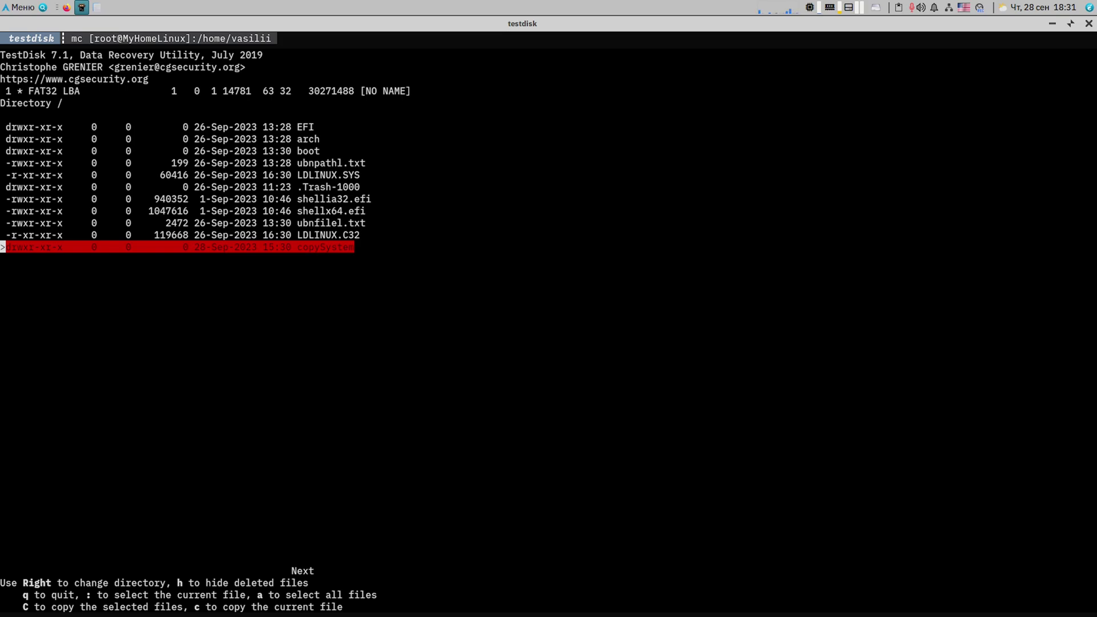
{"action": "key", "text": "c"}
{"action": "key", "text": "Down"}
{"action": "key", "text": "Down"}
{"action": "key", "text": "Down"}
{"action": "key", "text": "Down"}
{"action": "key", "text": "Down"}
{"action": "key", "text": "Down"}
{"action": "key", "text": "Right"}
{"action": "key", "text": "Down"}
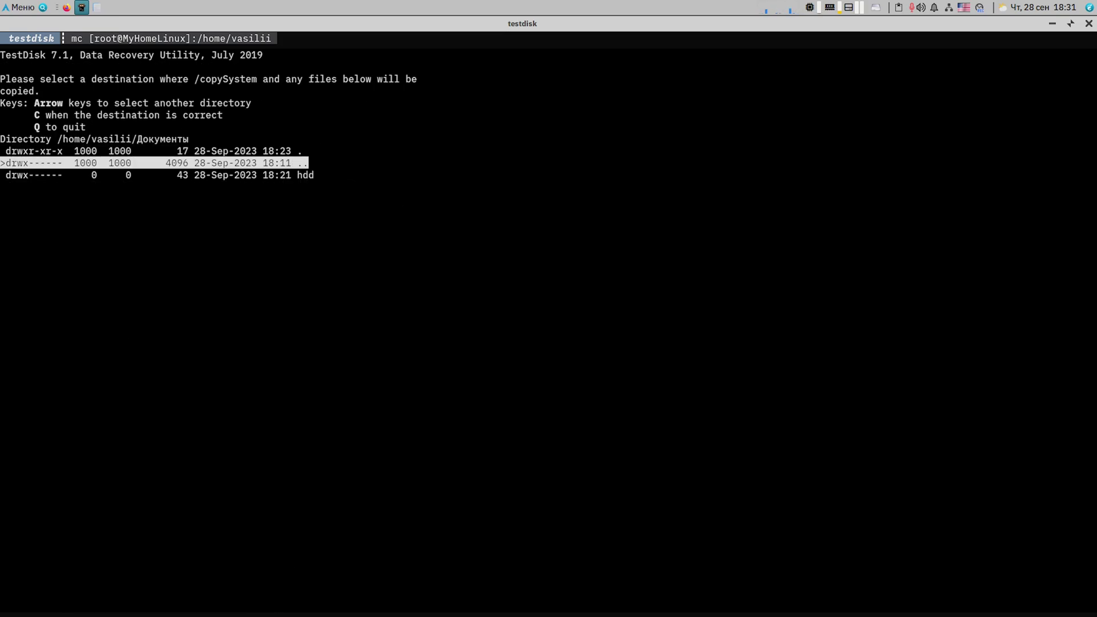
{"action": "key", "text": "shift+c"}
{"action": "key", "text": "Down"}
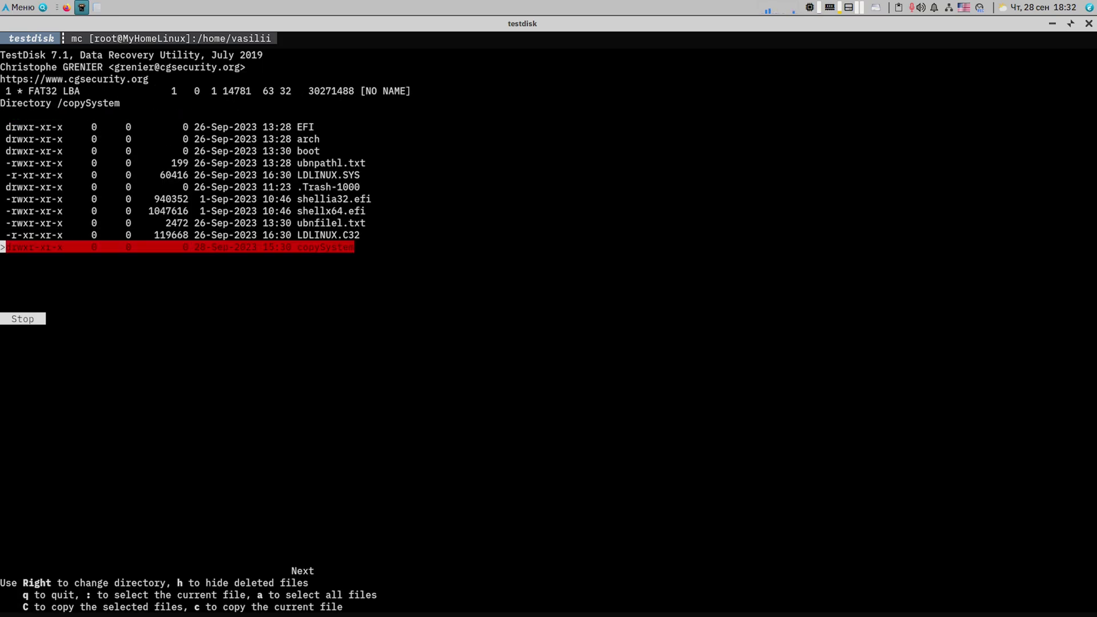
- Open the recovered copySystem folder in Thunar and inspect its ______~1 subfolder and the text file of the same name
{"action": "key", "text": "super+e"}
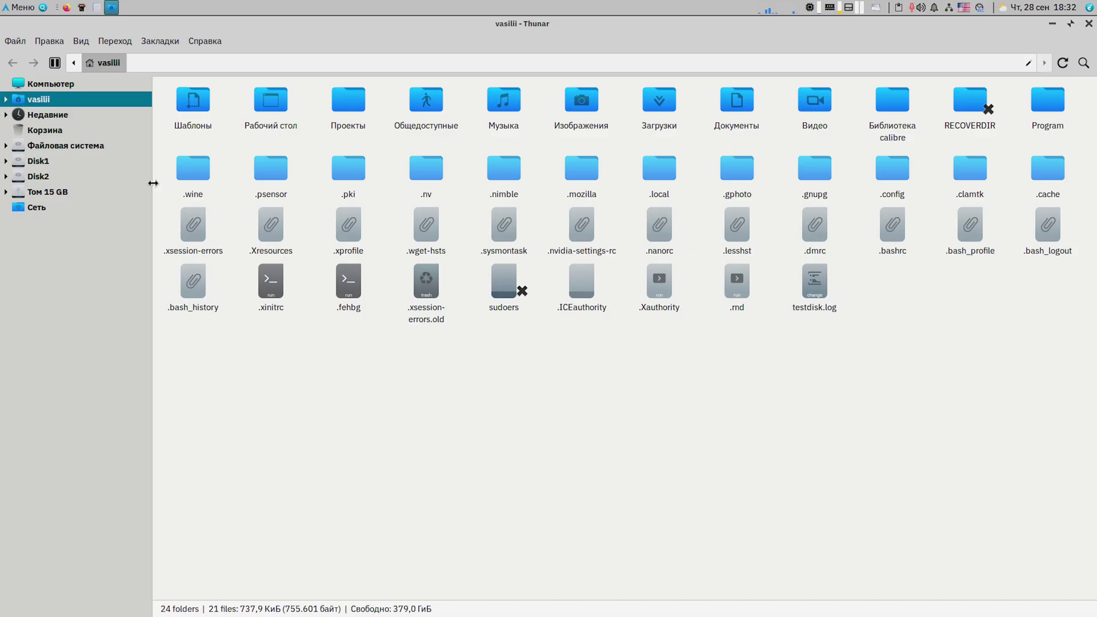
{"action": "double_click", "coordinate": [735, 114]}
{"action": "double_click", "coordinate": [232, 112]}
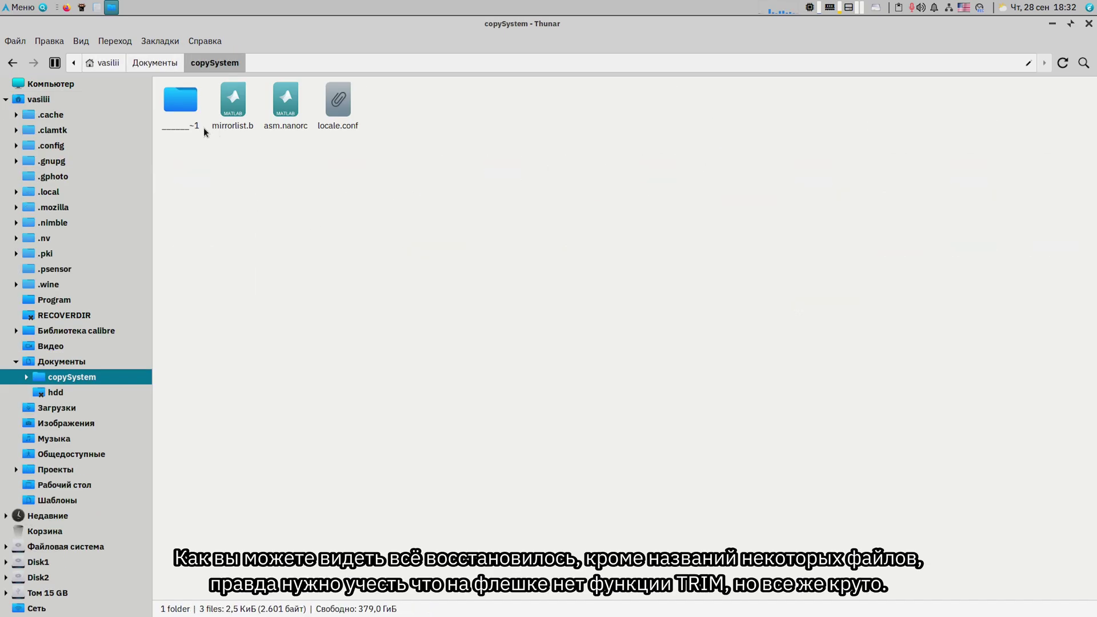
{"action": "double_click", "coordinate": [189, 123]}
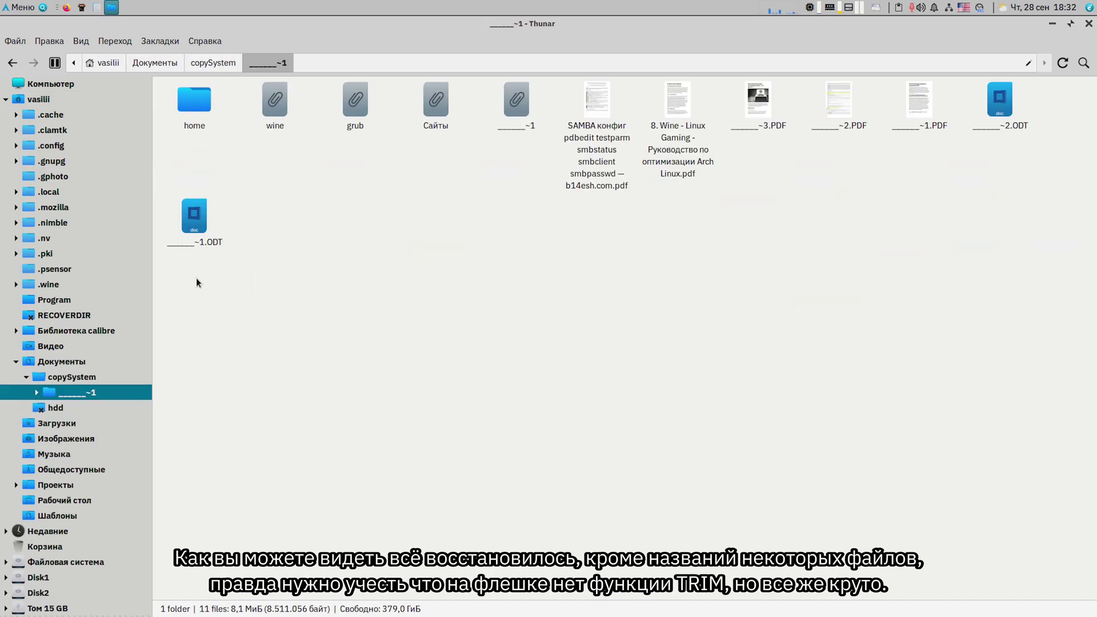
{"action": "left_click", "coordinate": [518, 107]}
{"action": "double_click", "coordinate": [518, 106]}
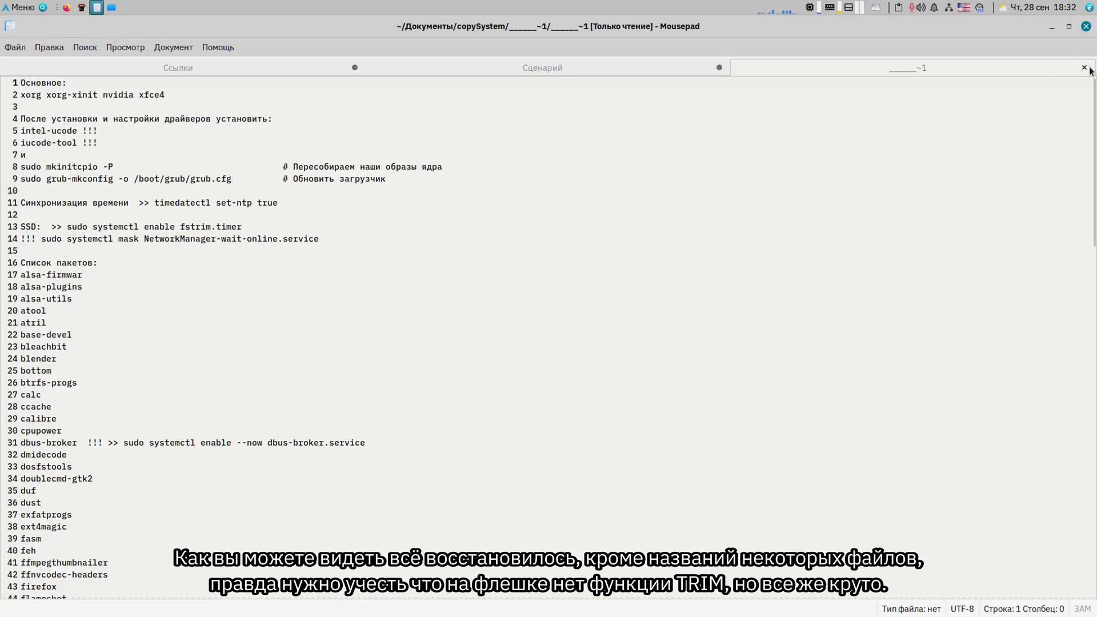
{"action": "left_click", "coordinate": [1083, 67]}
{"action": "left_click", "coordinate": [1052, 26]}
{"action": "left_click", "coordinate": [918, 223]}
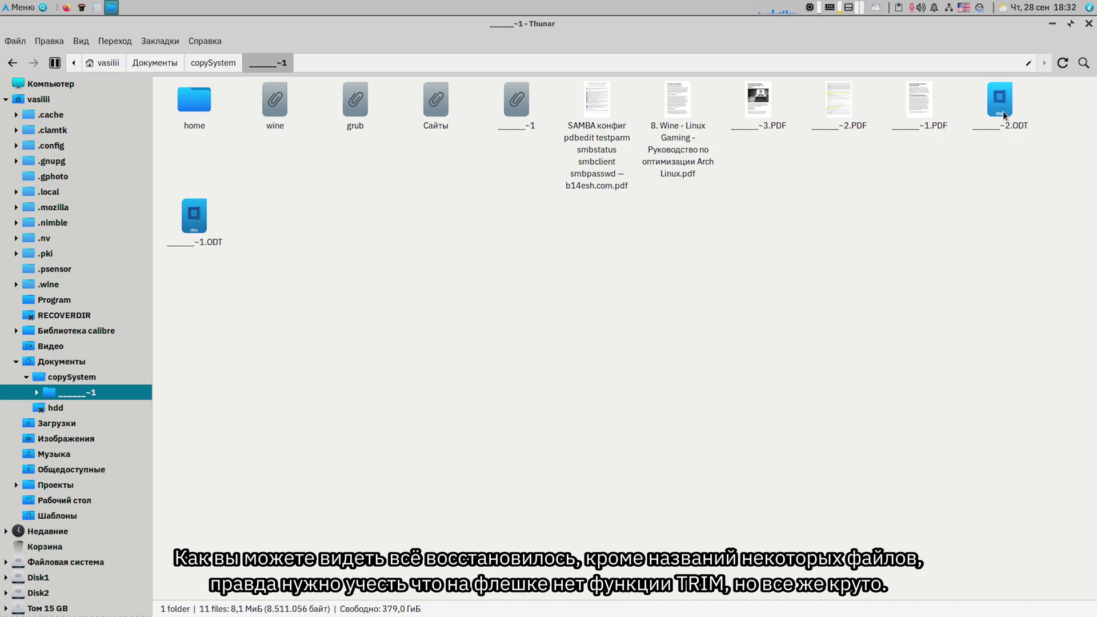
- Look through the recovered home folder and return to Документы
{"action": "double_click", "coordinate": [190, 106]}
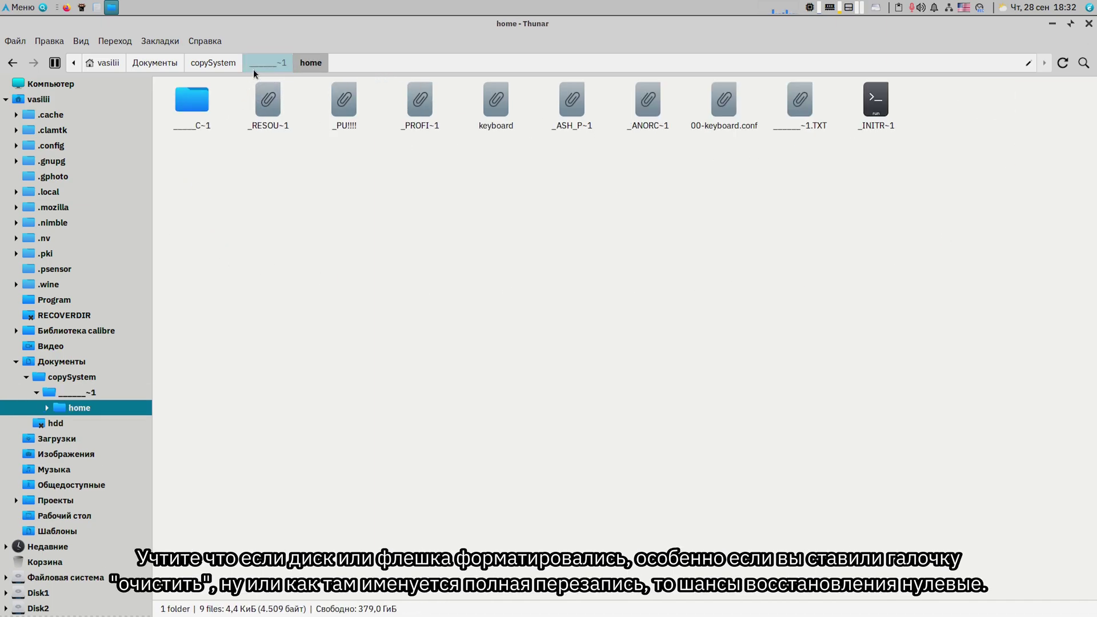
{"action": "left_click", "coordinate": [268, 64]}
{"action": "left_click", "coordinate": [224, 64]}
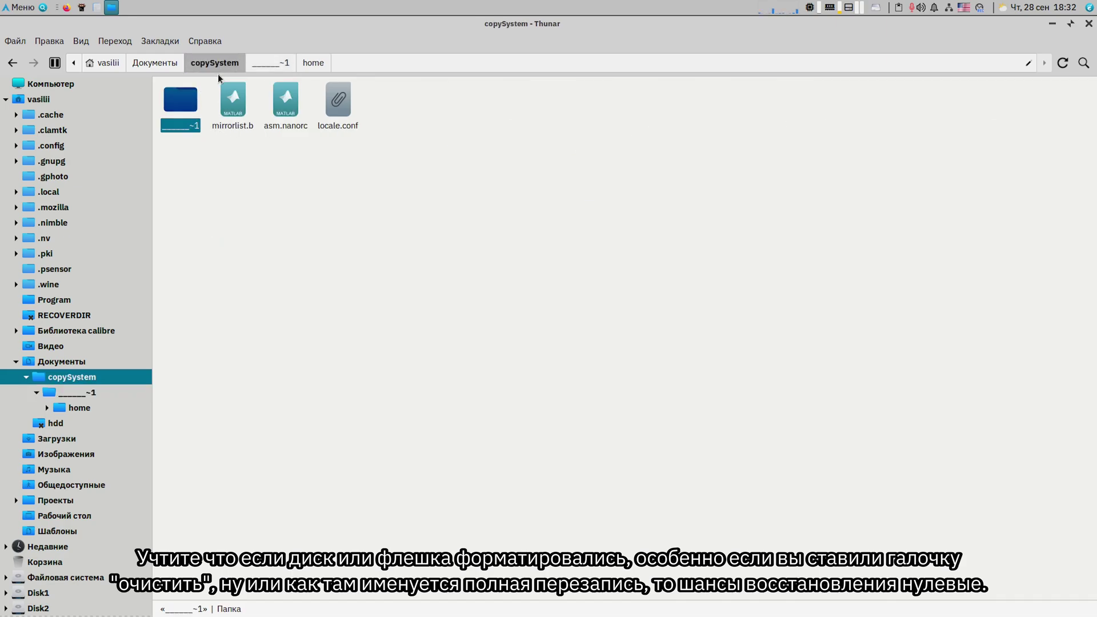
{"action": "left_click", "coordinate": [150, 64]}
- View the properties of the recovered copySystem folder and close them
{"action": "right_click", "coordinate": [230, 125]}
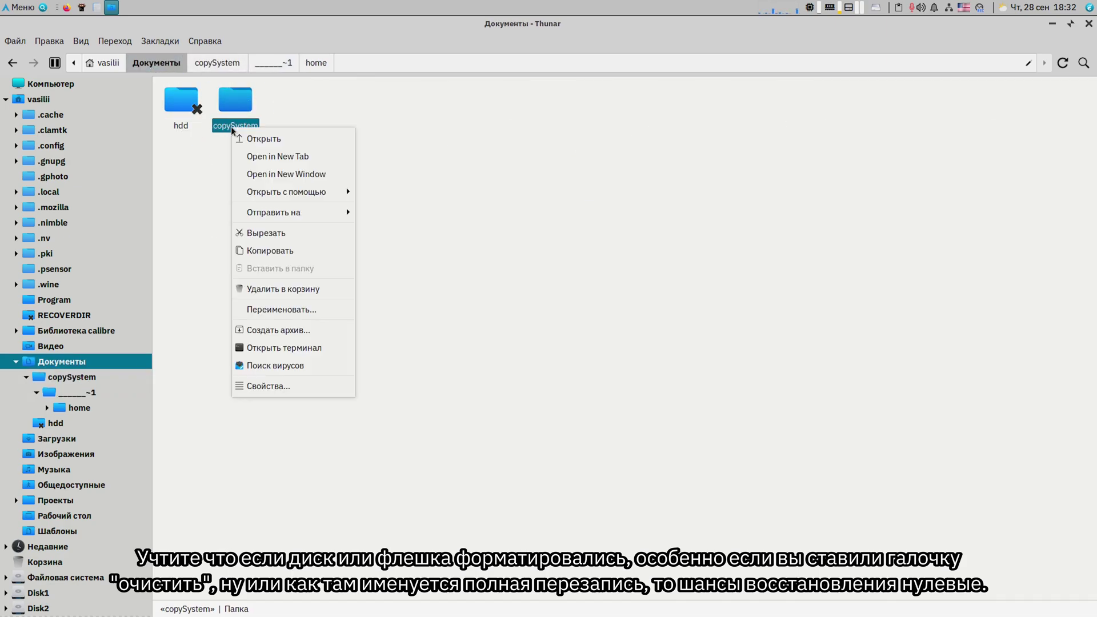
{"action": "left_click", "coordinate": [268, 385]}
{"action": "left_click_drag", "start_coordinate": [481, 369], "coordinate": [456, 369]}
{"action": "left_click", "coordinate": [713, 195]}
{"action": "left_click", "coordinate": [273, 166]}
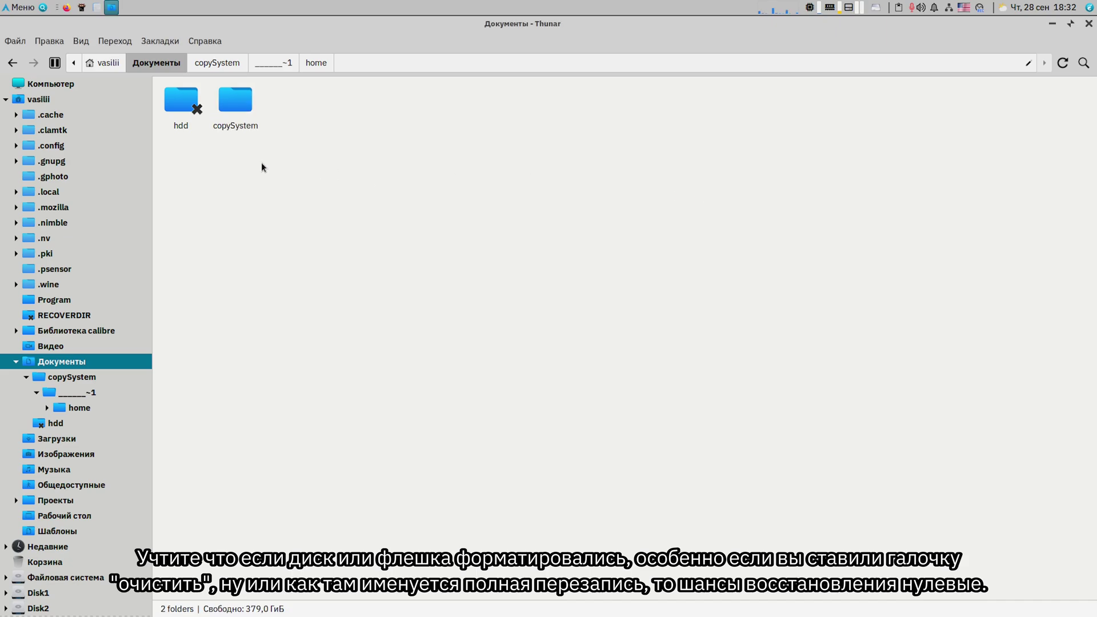
- Try to delete the hdd and copySystem folders from Документы
{"action": "key", "text": "ctrl+a"}
{"action": "key", "text": "Delete"}
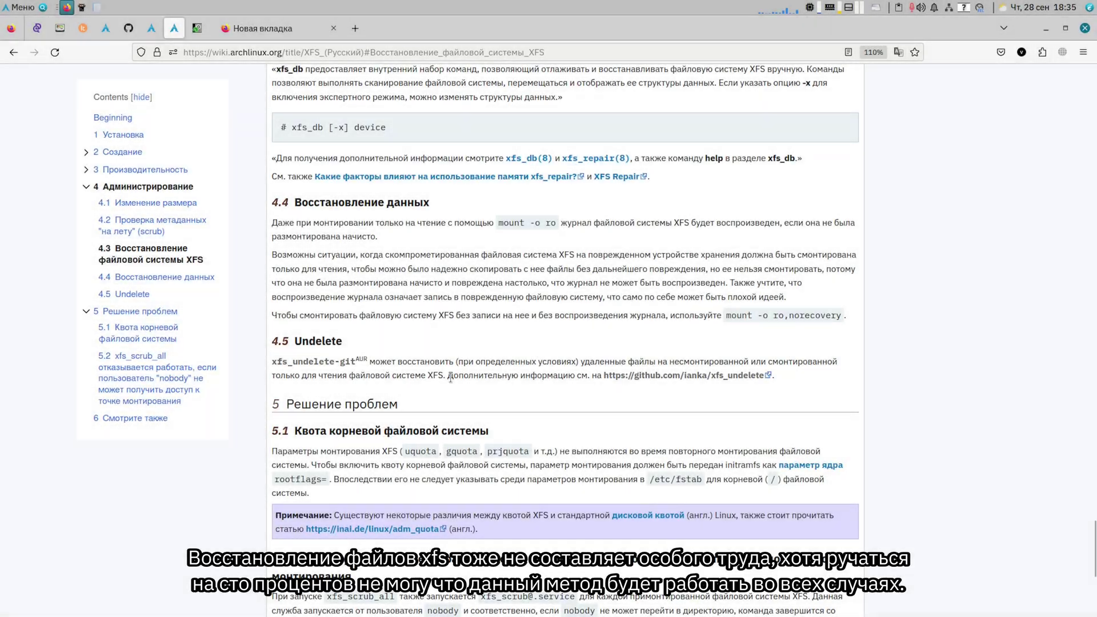
- Open the xfs_undelete GitHub page from the ArchWiki and read its limitations, usage and options
{"action": "left_click", "coordinate": [659, 376]}
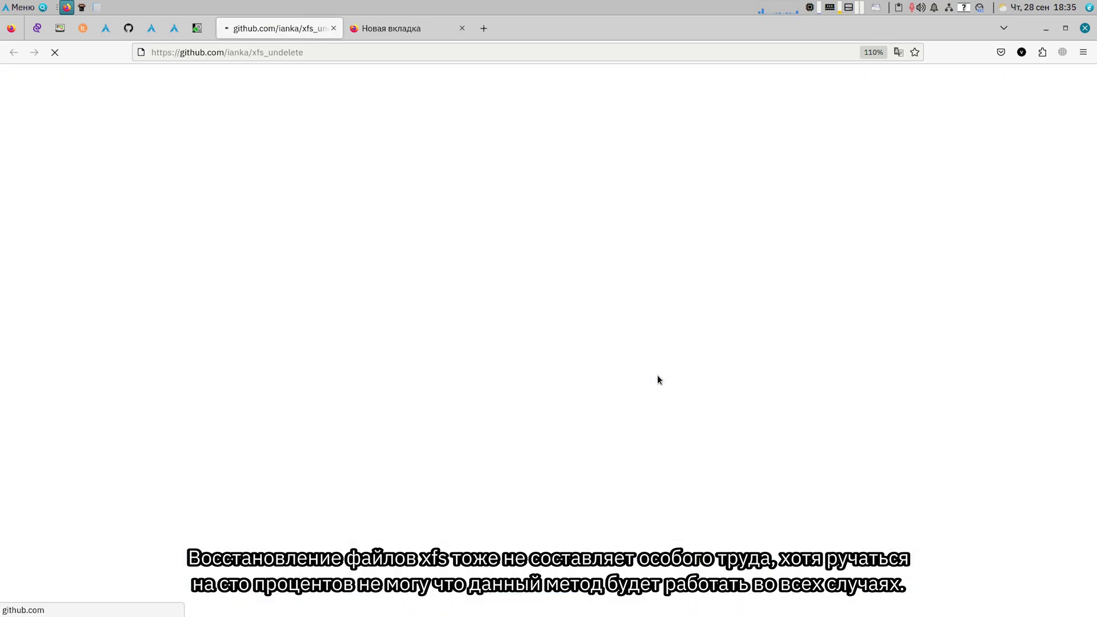
{"action": "scroll", "coordinate": [531, 373], "scroll_direction": "down", "scroll_amount": 5}
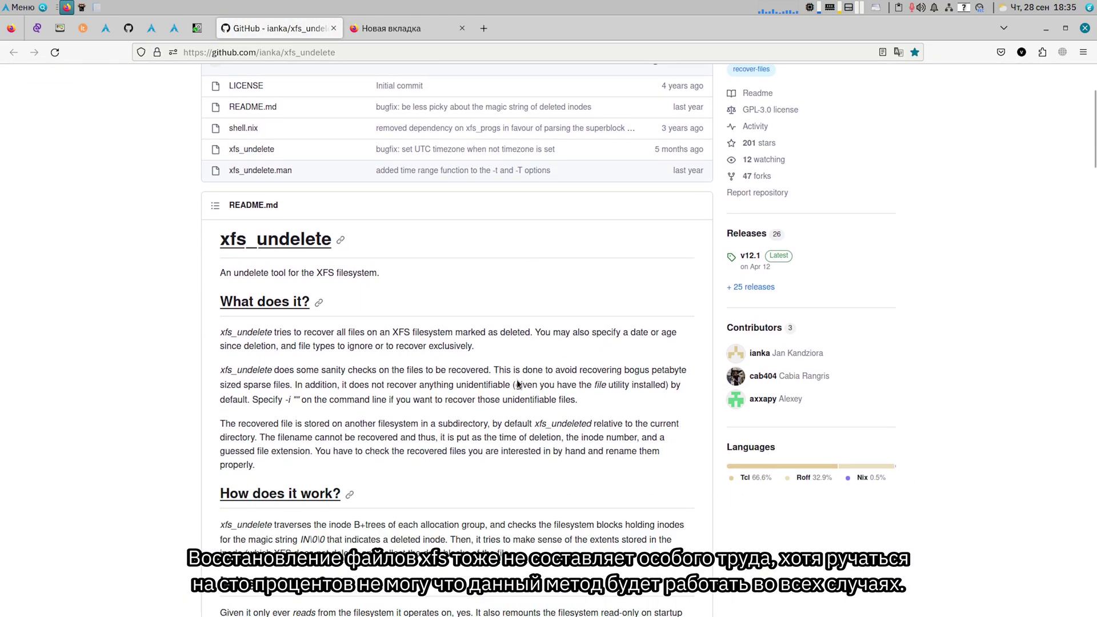
{"action": "scroll", "coordinate": [514, 374], "scroll_direction": "down", "scroll_amount": 7}
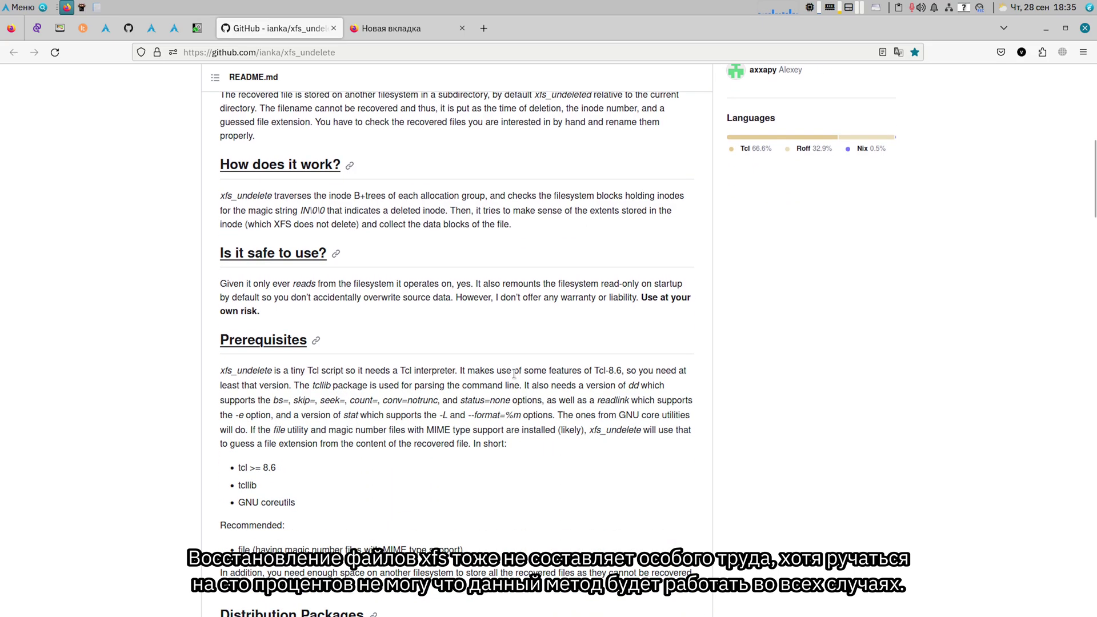
{"action": "scroll", "coordinate": [513, 372], "scroll_direction": "down", "scroll_amount": 9}
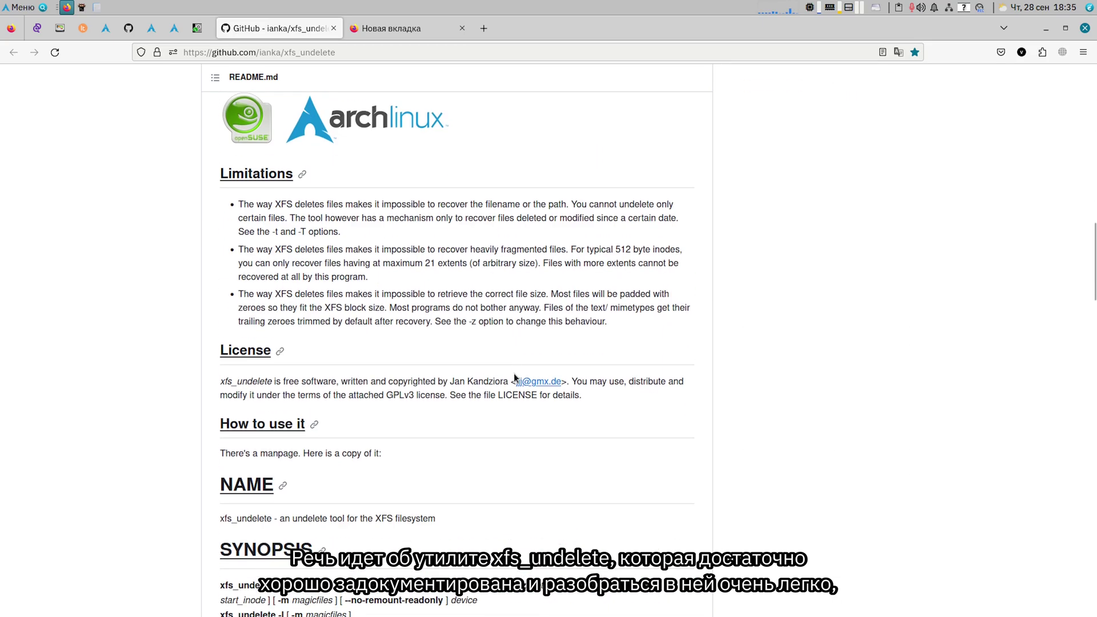
{"action": "scroll", "coordinate": [513, 372], "scroll_direction": "down", "scroll_amount": 10}
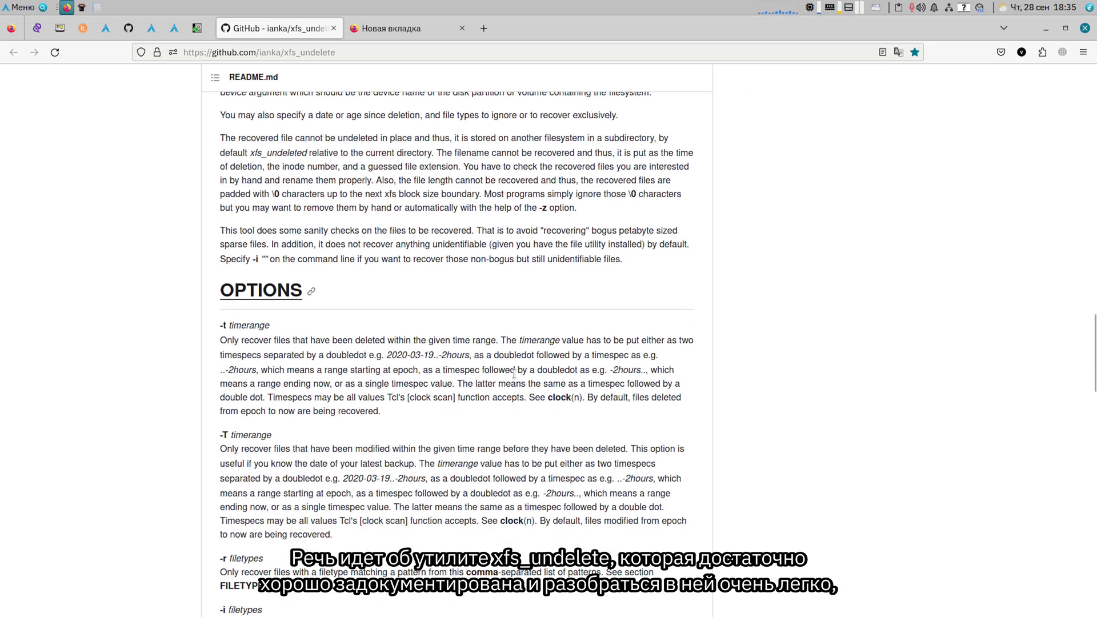
{"action": "scroll", "coordinate": [263, 303], "scroll_direction": "down", "scroll_amount": 9}
{"action": "scroll", "coordinate": [354, 296], "scroll_direction": "down", "scroll_amount": 1}
- Change the output directory of the xfs_undelete command to ~/Документы, with /dev/sda2 as the source device
{"action": "key", "text": "BackSpace"}
{"action": "key", "text": "BackSpace"}
{"action": "key", "text": "BackSpace"}
{"action": "key", "text": "BackSpace"}
{"action": "key", "text": "BackSpace"}
{"action": "key", "text": "BackSpace"}
{"action": "key", "text": "BackSpace"}
{"action": "key", "text": "BackSpace"}
{"action": "key", "text": "BackSpace"}
{"action": "key", "text": "BackSpace"}
{"action": "key", "text": "BackSpace"}
{"action": "key", "text": "BackSpace"}
{"action": "key", "text": "BackSpace"}
{"action": "key", "text": "BackSpace"}
{"action": "key", "text": "BackSpace"}
{"action": "key", "text": "BackSpace"}
{"action": "key", "text": "BackSpace"}
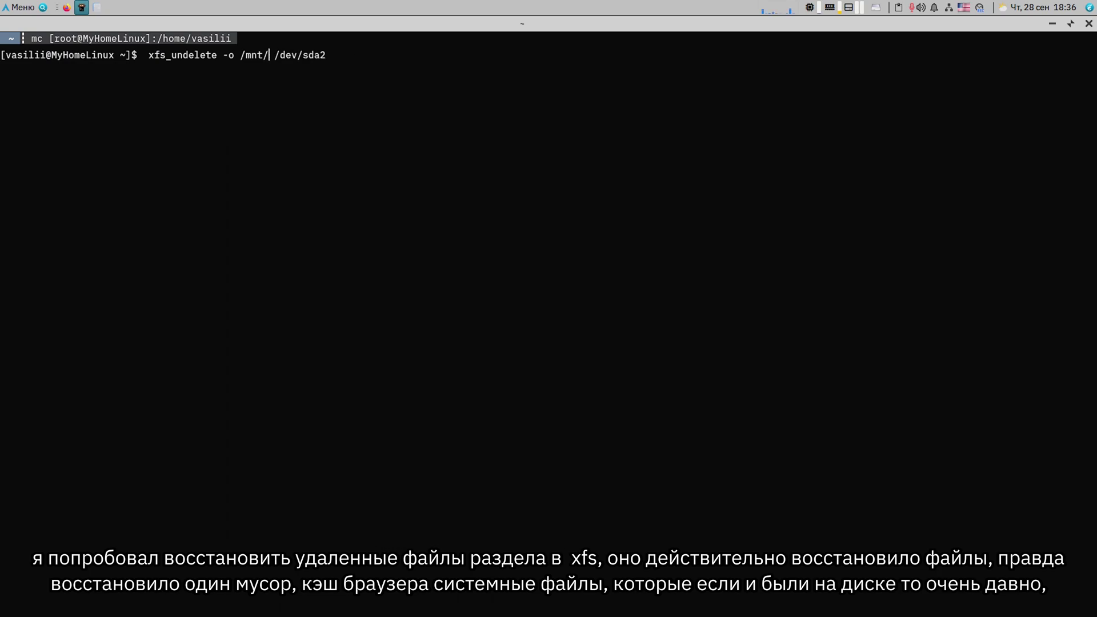
{"action": "key", "text": "BackSpace"}
{"action": "key", "text": "BackSpace"}
{"action": "key", "text": "BackSpace"}
{"action": "key", "text": "BackSpace"}
{"action": "key", "text": "BackSpace"}
{"action": "type", "text": "~/ /dev/sda2"}
{"action": "key", "text": "alt+shift"}
{"action": "type", "text": "Документы"}
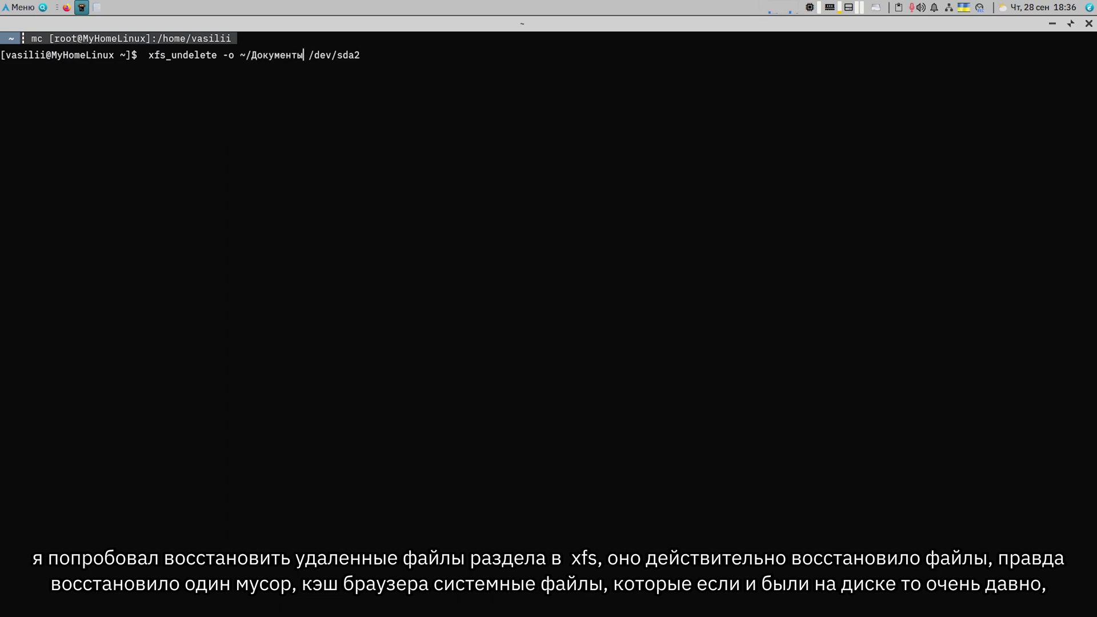
- Run the xfs_undelete command with sudo and enter the account password
{"action": "key", "text": "Home"}
{"action": "type", "text": "sudo"}
{"action": "key", "text": "Return"}
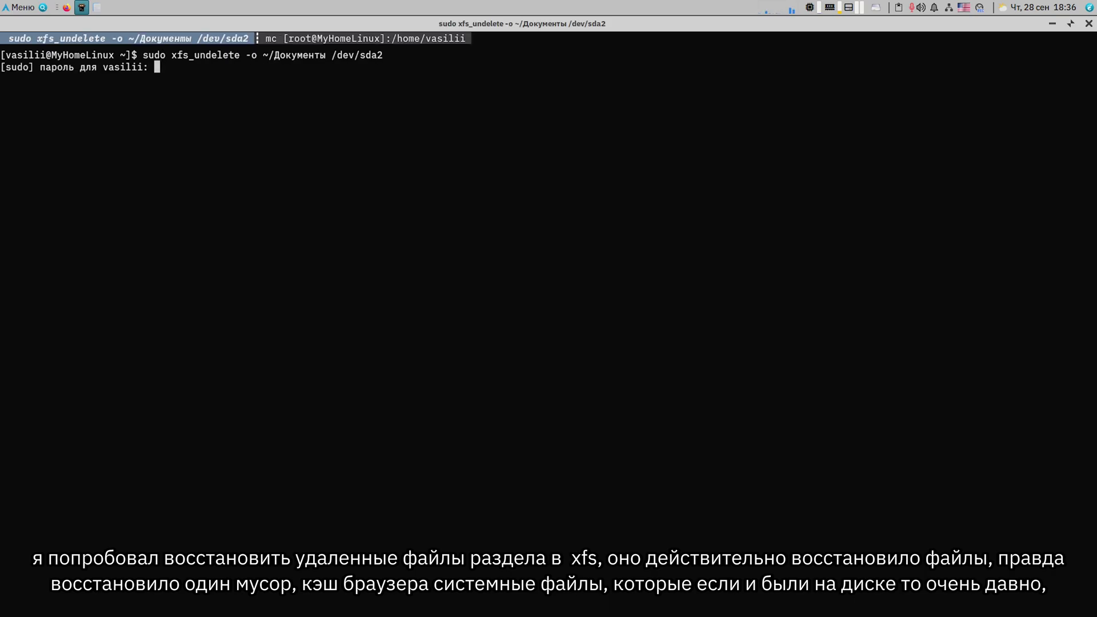
{"action": "key", "text": "Return"}
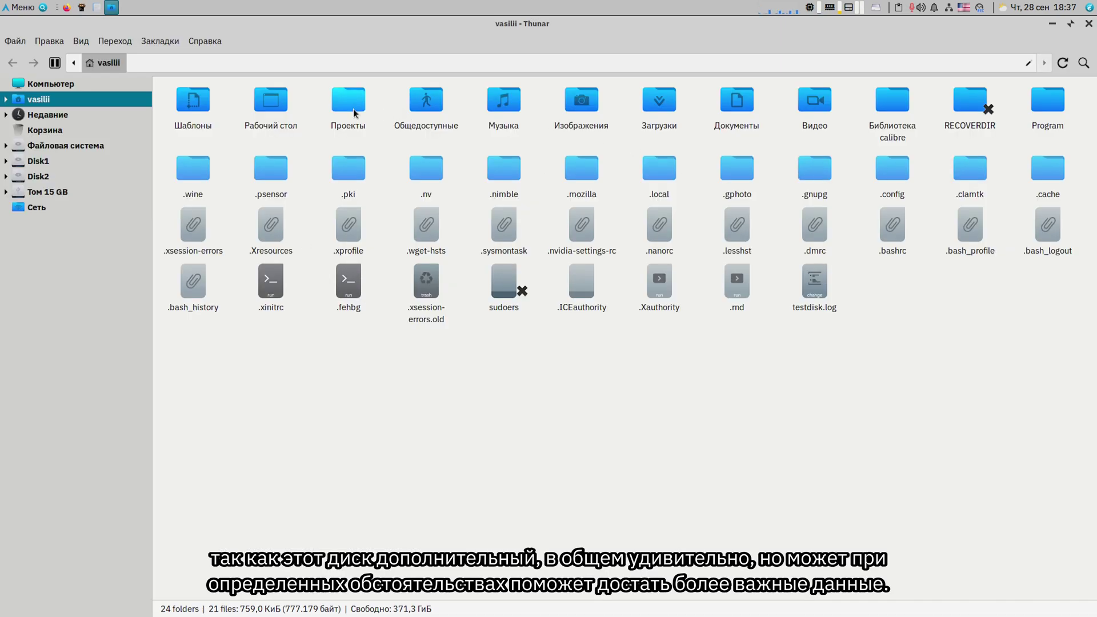
{"action": "double_click", "coordinate": [759, 107]}
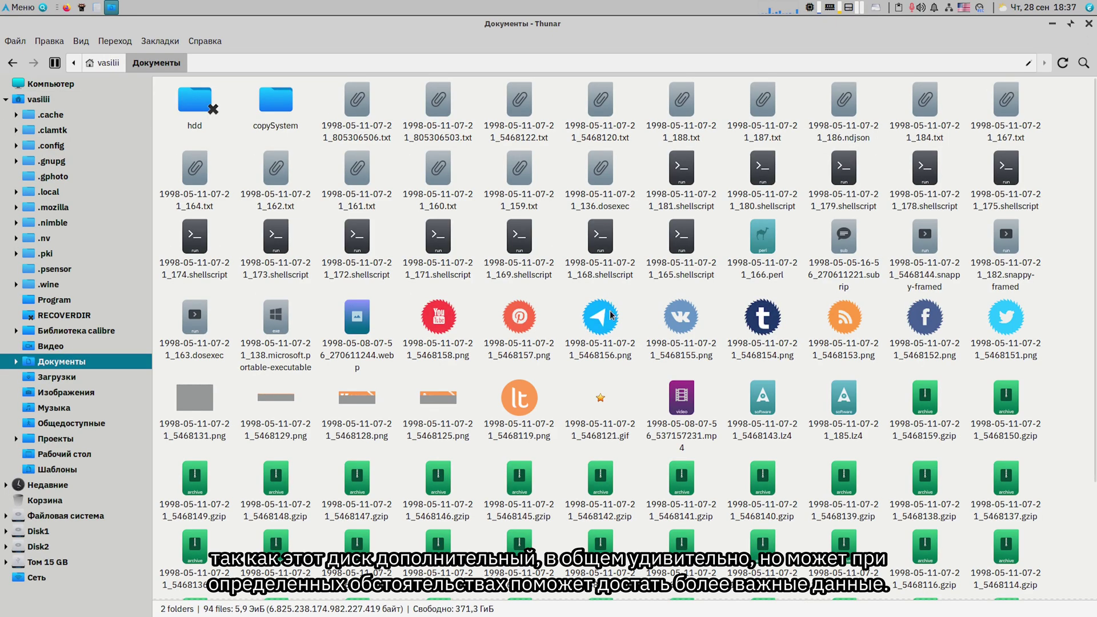
{"action": "left_click", "coordinate": [357, 101]}
{"action": "double_click", "coordinate": [357, 100]}
{"action": "left_click", "coordinate": [1070, 76]}
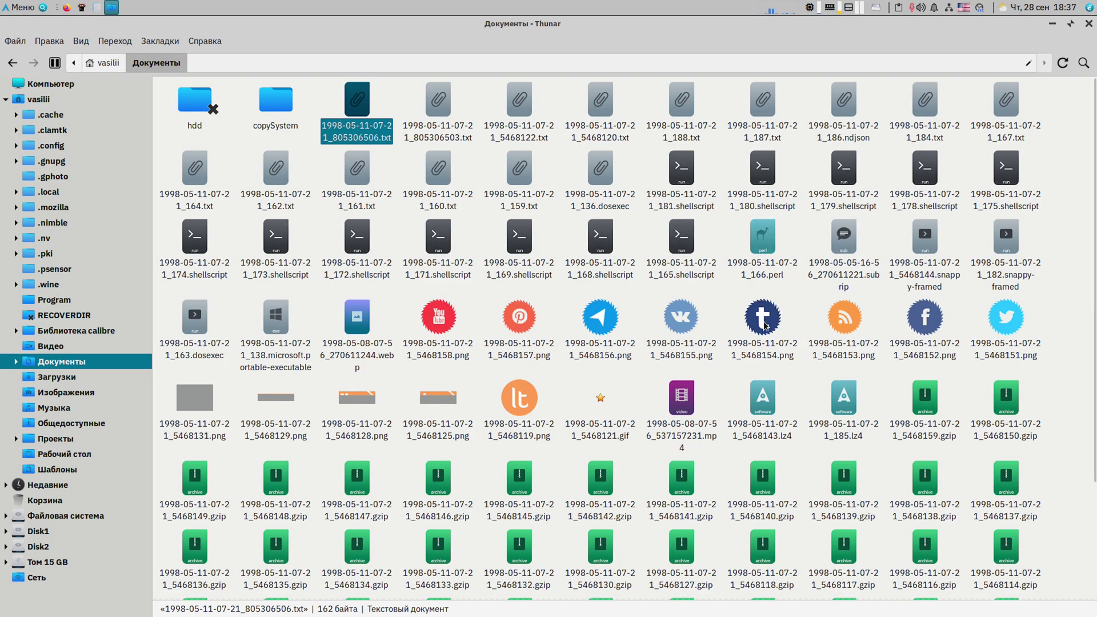
{"action": "scroll", "coordinate": [674, 374], "scroll_direction": "down", "scroll_amount": 2}
{"action": "left_click", "coordinate": [680, 330]}
{"action": "left_click", "coordinate": [688, 350]}
{"action": "right_click", "coordinate": [669, 343]}
{"action": "key", "text": "Escape"}
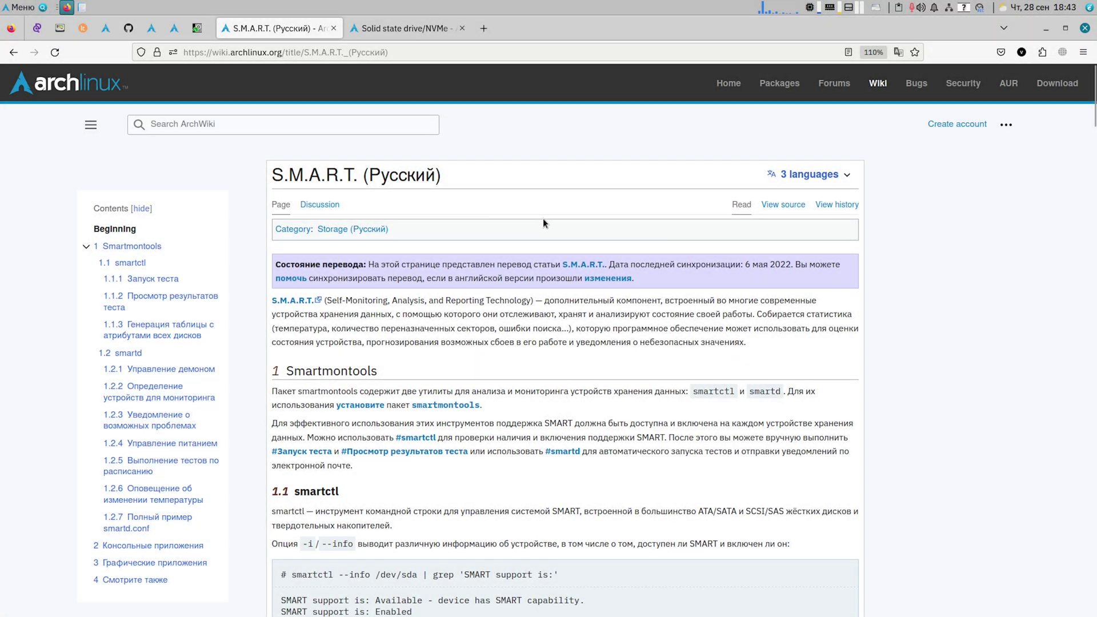
- Skim the ArchWiki S.M.A.R.T. article, switch to the Disks utility and open the 480 GB disk's SMART data
{"action": "scroll", "coordinate": [501, 434], "scroll_direction": "down", "scroll_amount": 3}
{"action": "scroll", "coordinate": [499, 430], "scroll_direction": "down", "scroll_amount": 3}
{"action": "scroll", "coordinate": [499, 428], "scroll_direction": "up", "scroll_amount": 3}
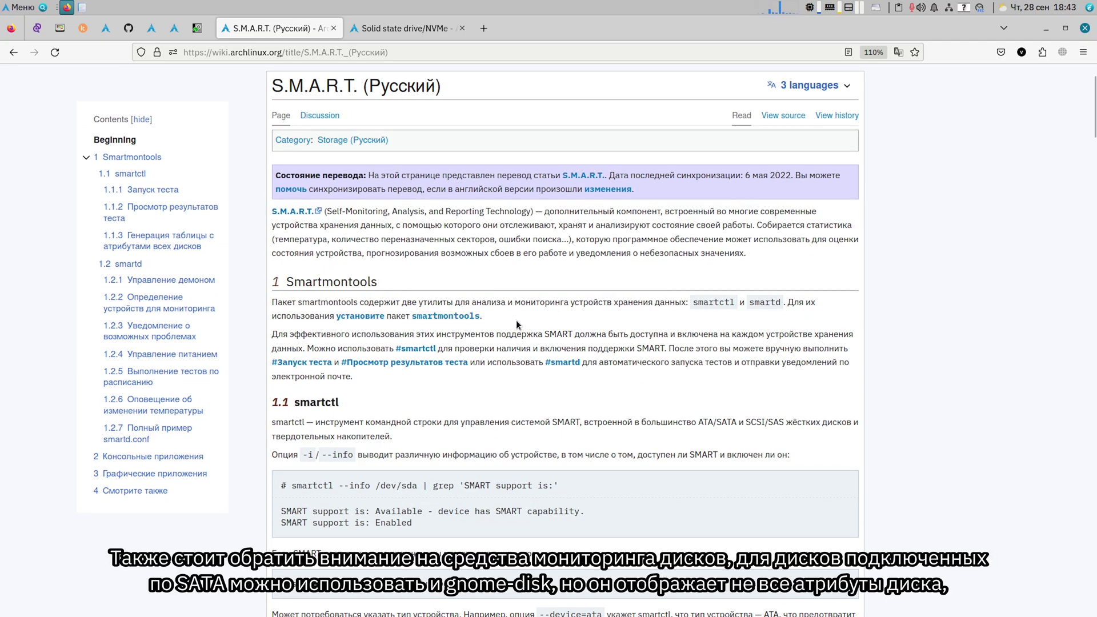
{"action": "key", "text": "super"}
{"action": "type", "text": "ди"}
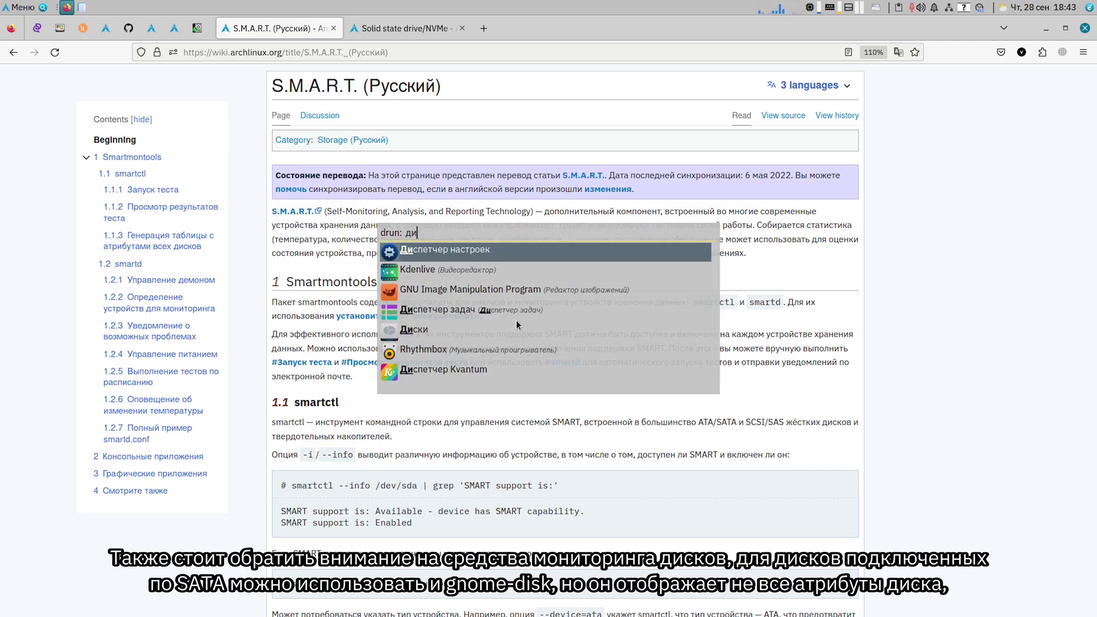
{"action": "left_click", "coordinate": [516, 324]}
{"action": "left_click", "coordinate": [343, 209]}
{"action": "left_click", "coordinate": [736, 156]}
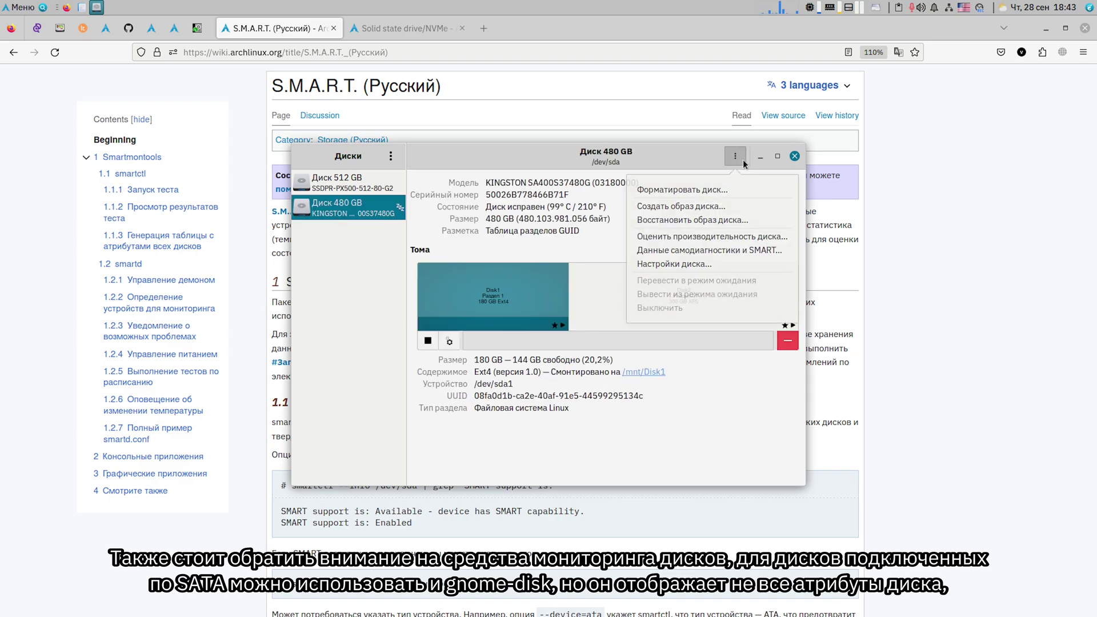
{"action": "left_click", "coordinate": [685, 252]}
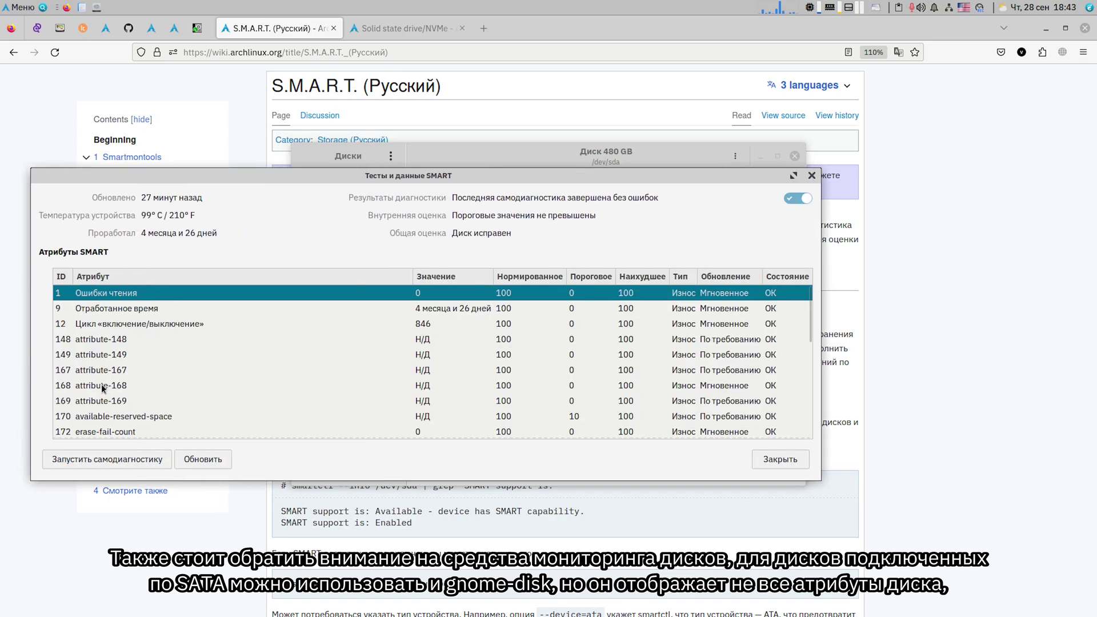
- Examine the 480 GB disk's SMART attributes and close the Disks utility
{"action": "scroll", "coordinate": [151, 368], "scroll_direction": "down", "scroll_amount": 5}
{"action": "scroll", "coordinate": [187, 366], "scroll_direction": "up", "scroll_amount": 5}
{"action": "left_click", "coordinate": [187, 338]}
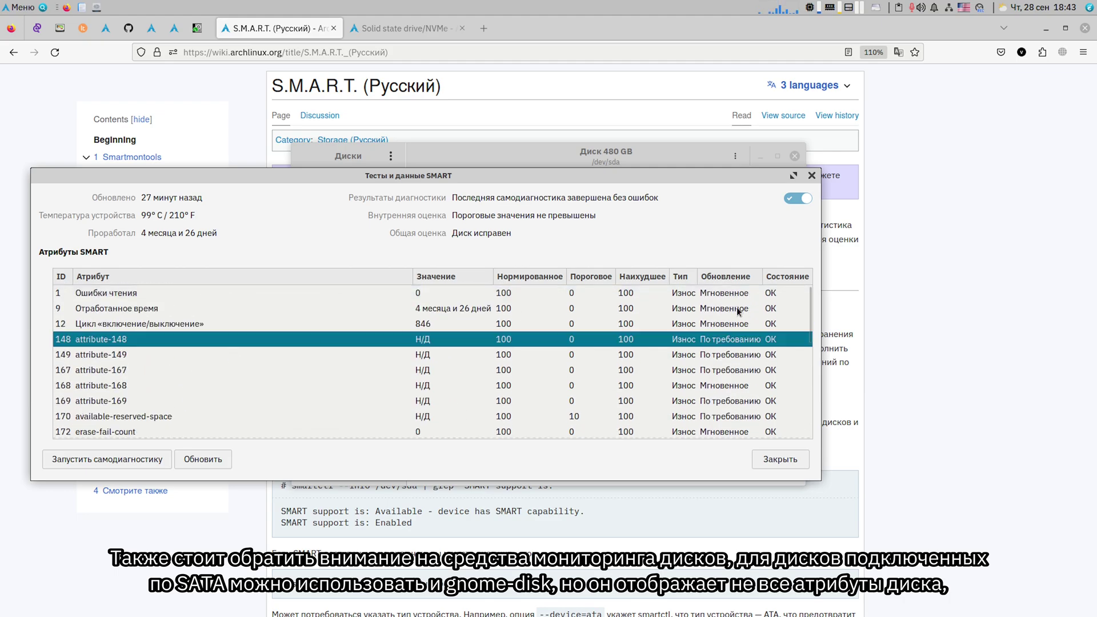
{"action": "left_click", "coordinate": [777, 461]}
{"action": "left_click", "coordinate": [794, 157]}
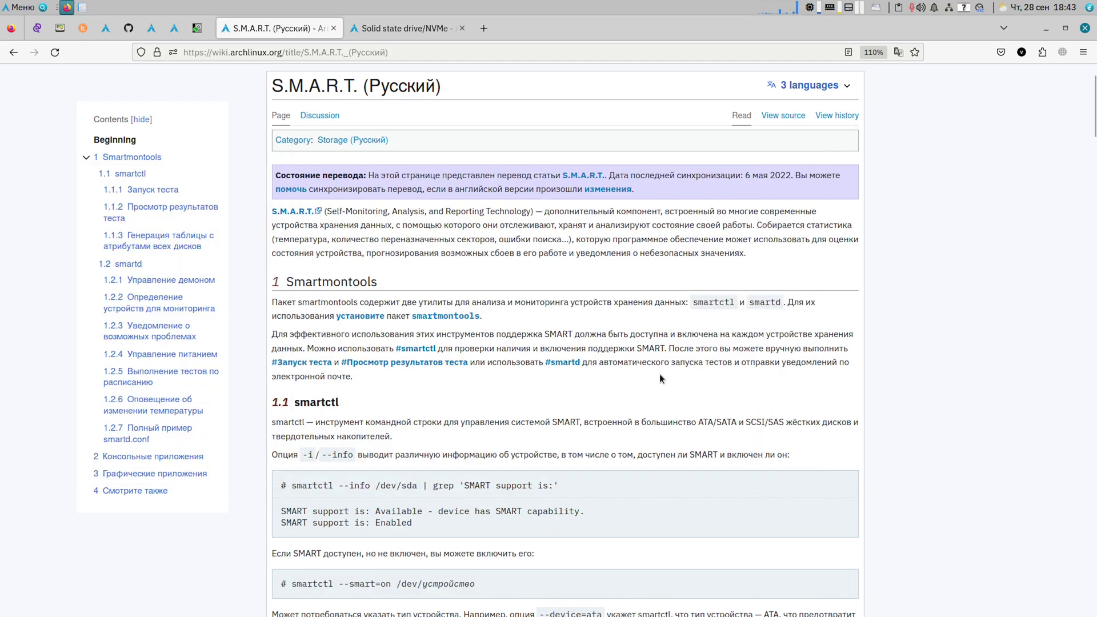
- Install the gsmartcontrol package with sudo pacman -S, entering the account password and accepting the installation
{"action": "type", "text": "sudo pacman -S"}
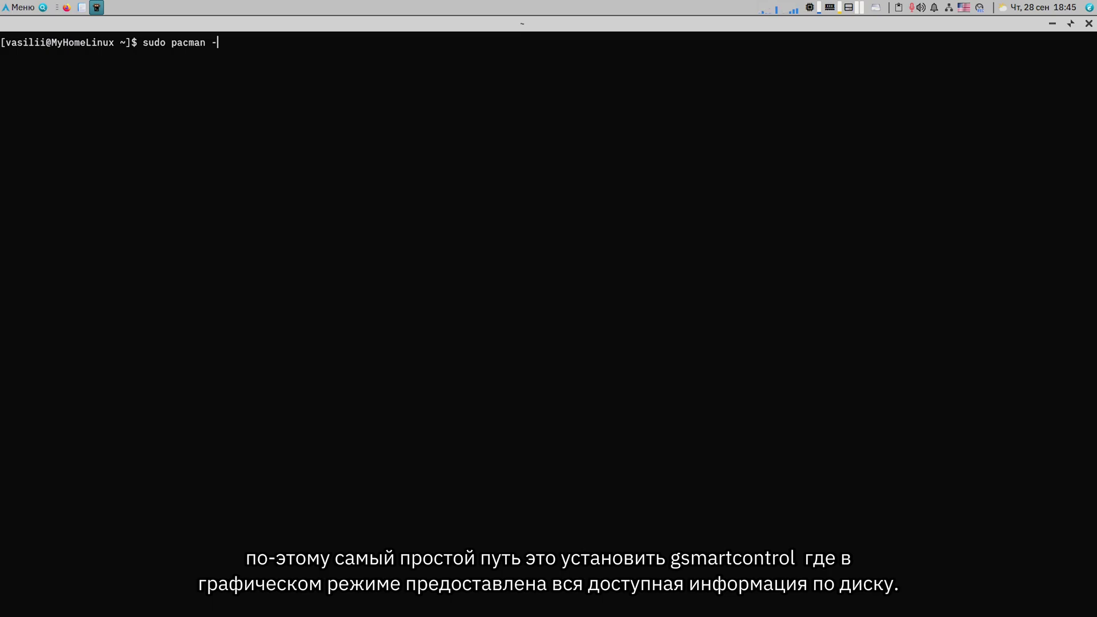
{"action": "key", "text": "ctrl+shift+v"}
{"action": "key", "text": "Return"}
{"action": "key", "text": "Return"}
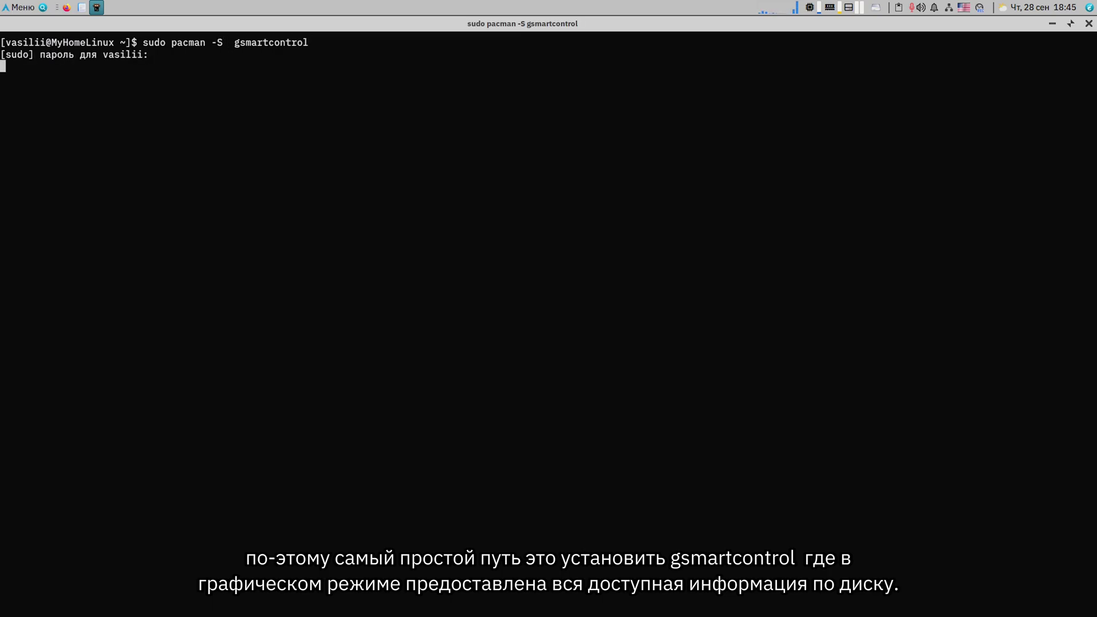
{"action": "type", "text": "y"}
{"action": "key", "text": "Return"}
- Launch GSmartControl, maximize it and view the KINGSTON SA400S37480G drive's general information and SMART attributes
{"action": "key", "text": "super"}
{"action": "key", "text": "Return"}
{"action": "key", "text": "Return"}
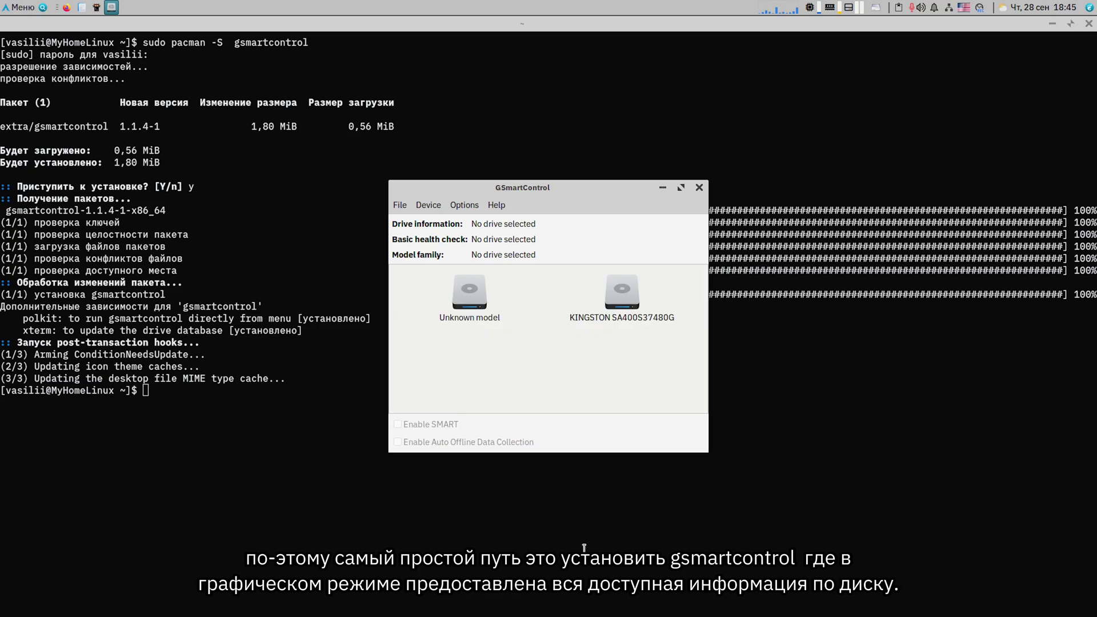
{"action": "left_click", "coordinate": [680, 188]}
{"action": "double_click", "coordinate": [234, 136]}
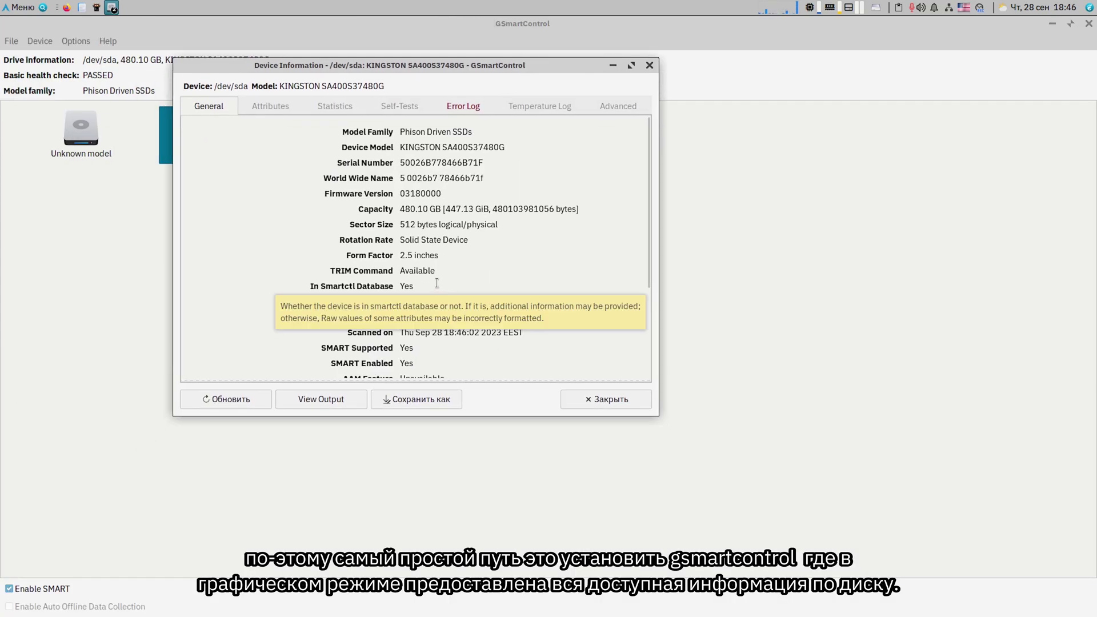
{"action": "scroll", "coordinate": [502, 227], "scroll_direction": "down", "scroll_amount": 2}
{"action": "left_click", "coordinate": [270, 106]}
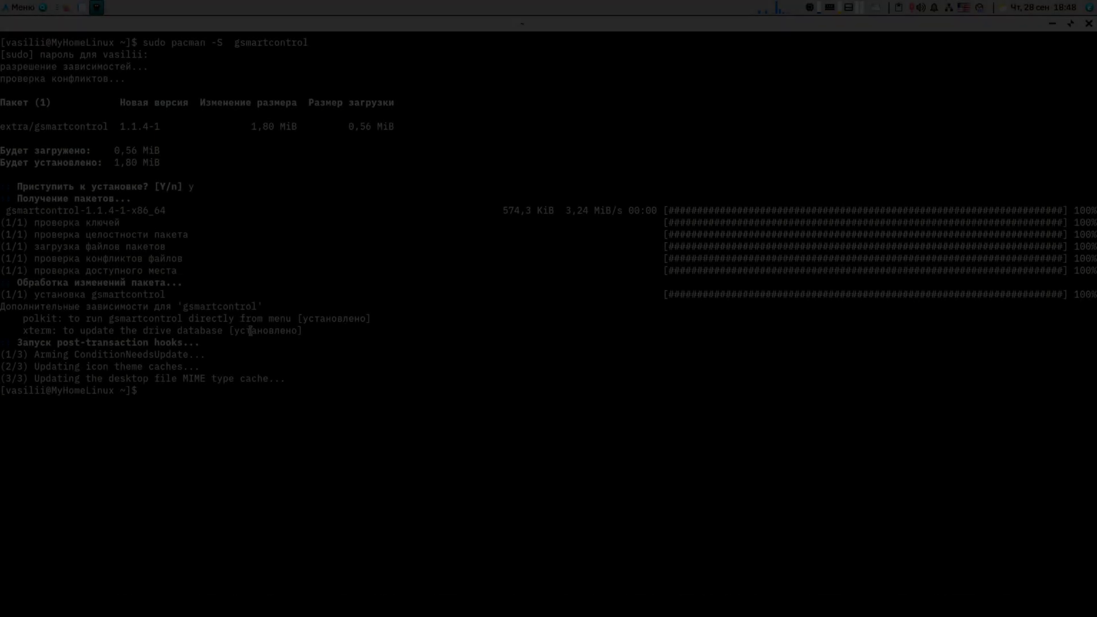
- Display the smartctl option list in the terminal with smartctl --help
{"action": "type", "text": "martctl"}
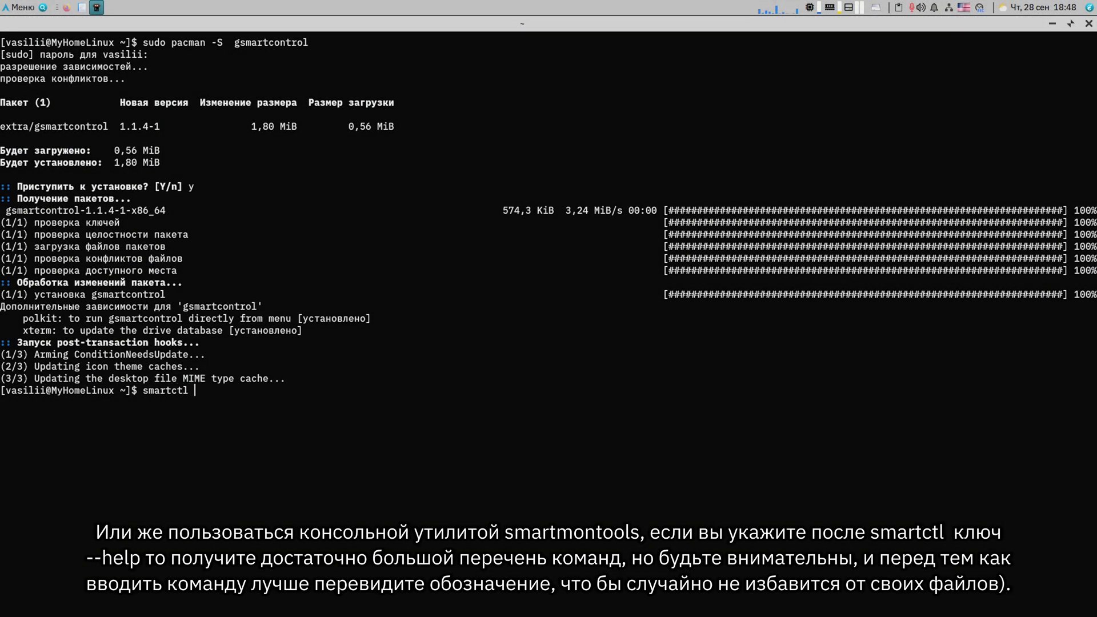
{"action": "type", "text": " --help"}
{"action": "key", "text": "Return"}
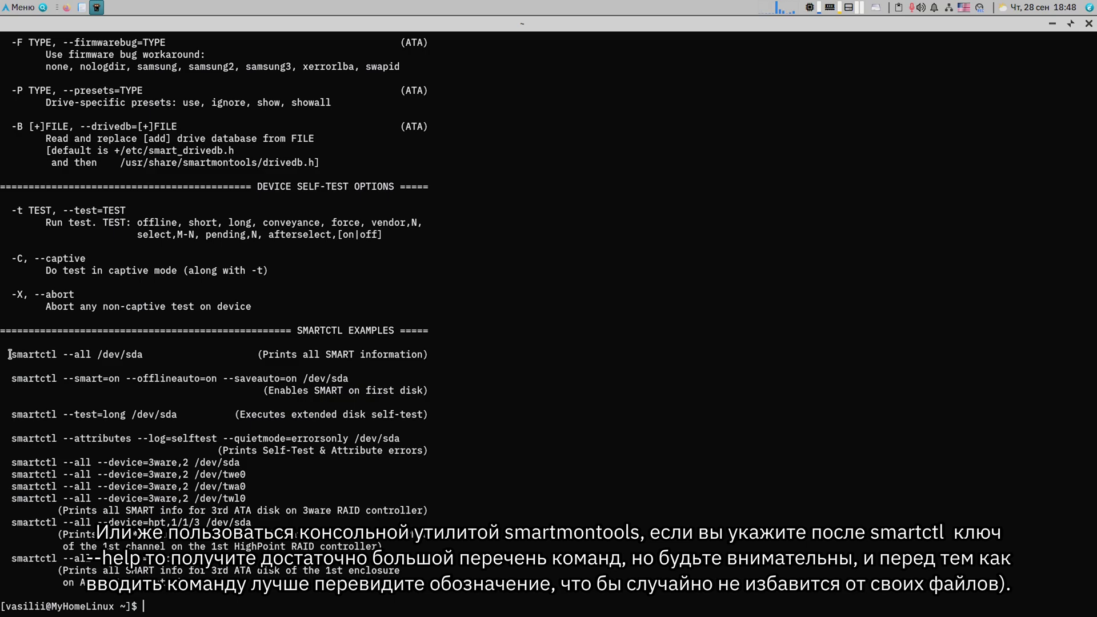
- Copy the example smartctl --all /dev/sda from the help output, run it, and rerun it with sudo
{"action": "mouse_move", "coordinate": [7, 354]}
{"action": "left_mouse_down"}
{"action": "mouse_move", "coordinate": [147, 354]}
{"action": "mouse_move", "coordinate": [10, 355]}
{"action": "left_mouse_up"}
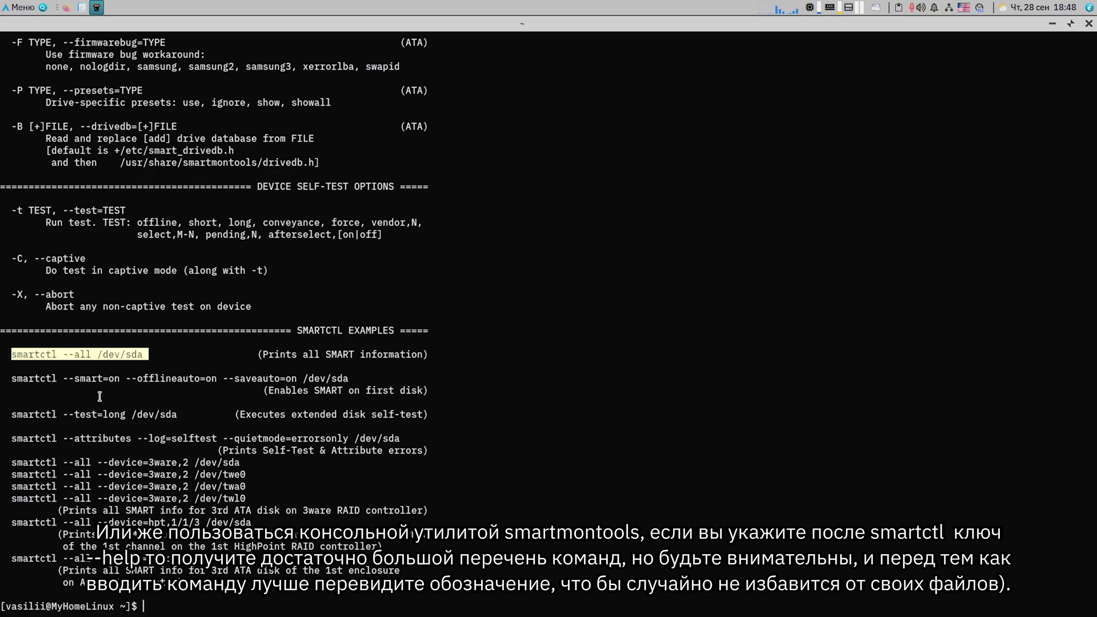
{"action": "middle_click", "coordinate": [474, 520]}
{"action": "key", "text": "Return"}
{"action": "key", "text": "Up"}
{"action": "key", "text": "Home"}
{"action": "type", "text": "sudo"}
{"action": "key", "text": "Return"}
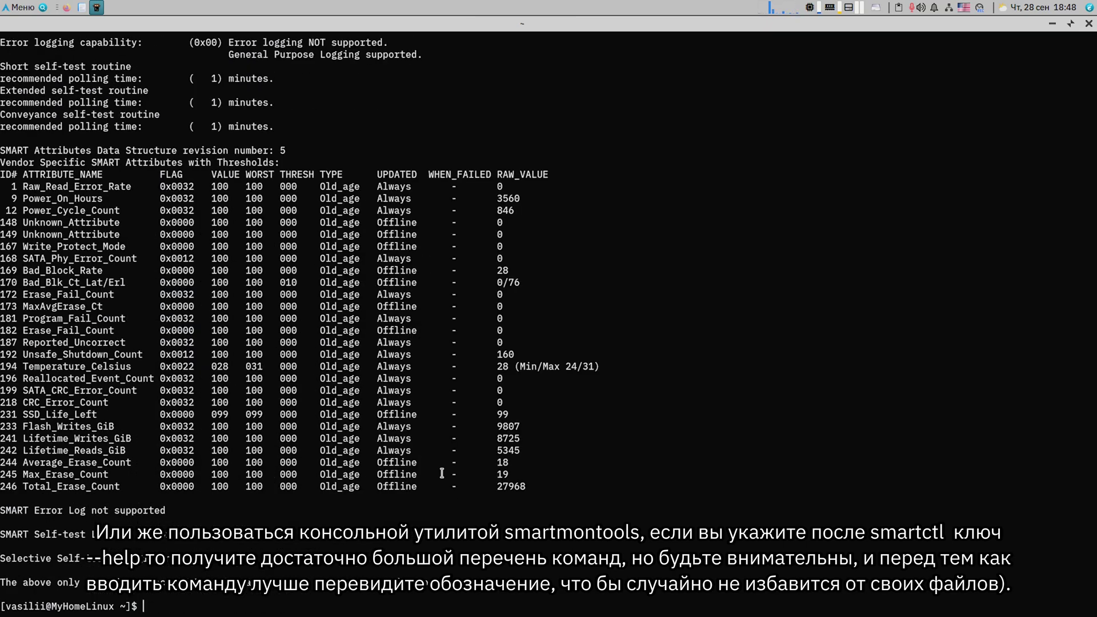
- Examine the smartctl report for /dev/sda, from the device information through the SMART attribute table
{"action": "scroll", "coordinate": [439, 473], "scroll_direction": "up", "scroll_amount": 20}
{"action": "left_click_drag", "start_coordinate": [2, 270], "coordinate": [191, 453]}
{"action": "left_click", "coordinate": [191, 453]}
{"action": "scroll", "coordinate": [191, 453], "scroll_direction": "down", "scroll_amount": 8}
{"action": "left_click_drag", "start_coordinate": [3, 174], "coordinate": [274, 548]}
{"action": "left_click", "coordinate": [275, 548]}
{"action": "scroll", "coordinate": [625, 529], "scroll_direction": "down", "scroll_amount": 12}
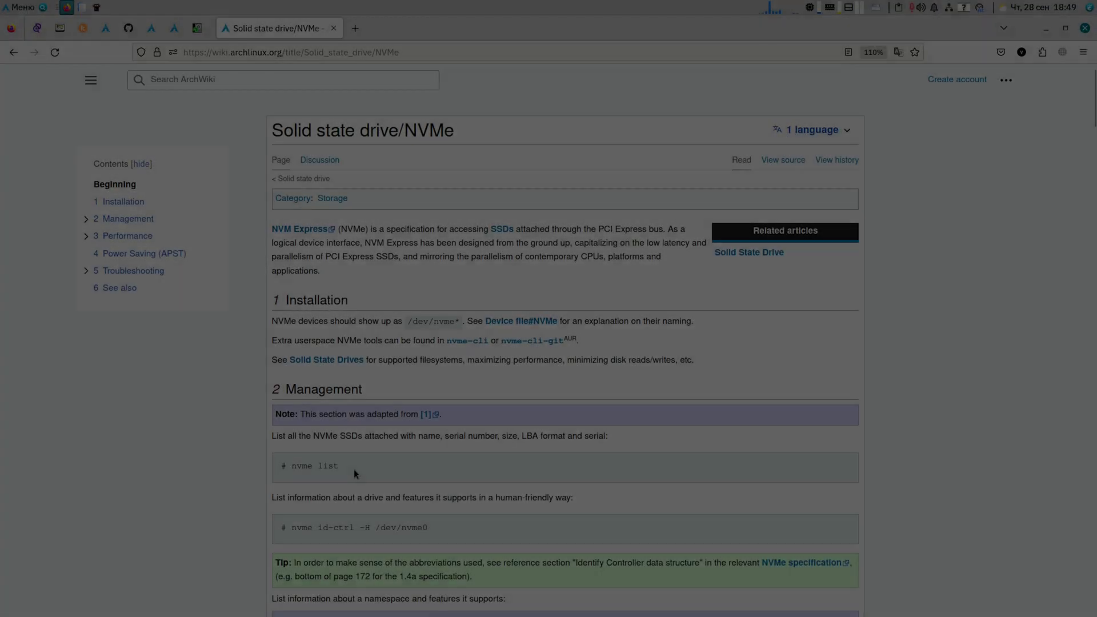
- Copy the nvme list command from the ArchWiki NVMe article and run it in the terminal
{"action": "left_click_drag", "start_coordinate": [354, 469], "coordinate": [296, 464]}
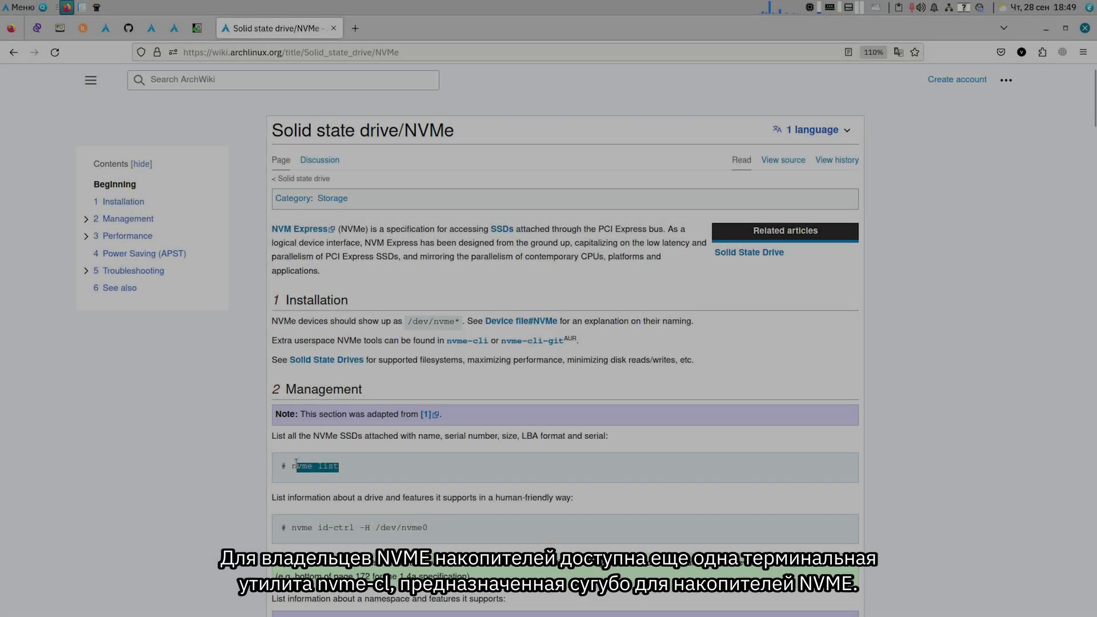
{"action": "key", "text": "alt+Tab"}
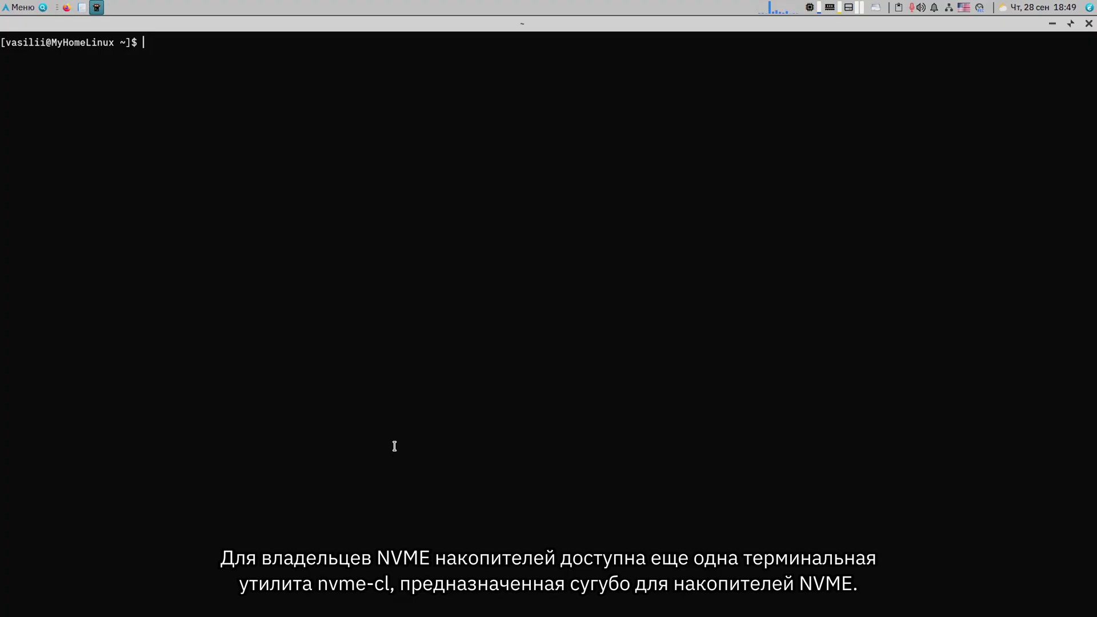
{"action": "middle_click", "coordinate": [405, 375]}
{"action": "key", "text": "Return"}
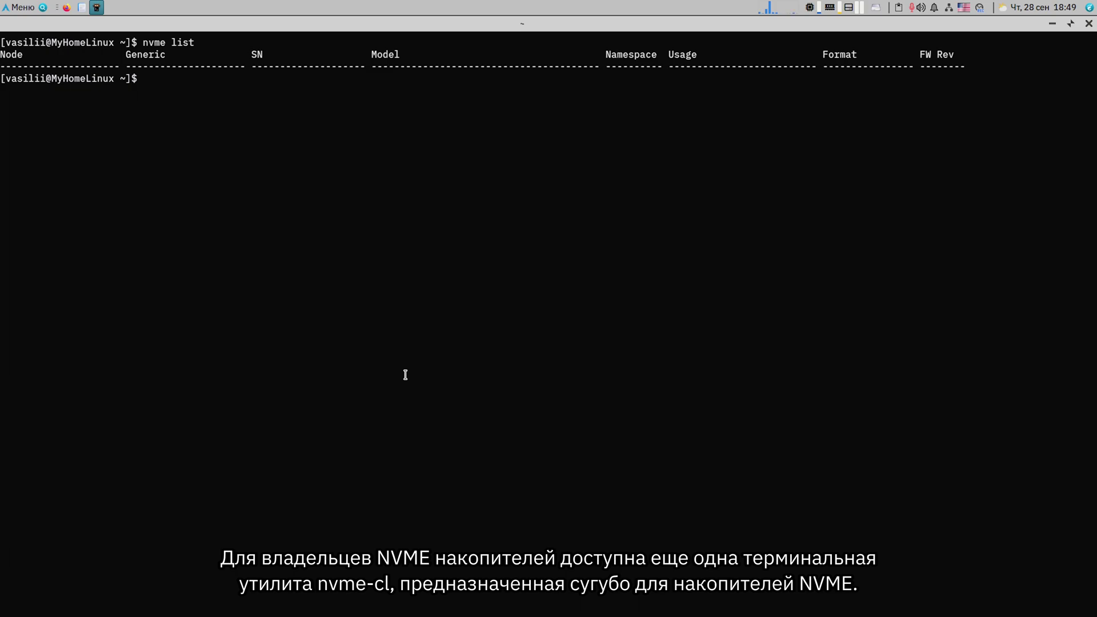
- Rerun the nvme list command with sudo
{"action": "key", "text": "Up"}
{"action": "key", "text": "Left"}
{"action": "key", "text": "Left"}
{"action": "key", "text": "Left"}
{"action": "key", "text": "Left"}
{"action": "type", "text": "sudo"}
{"action": "key", "text": "Return"}
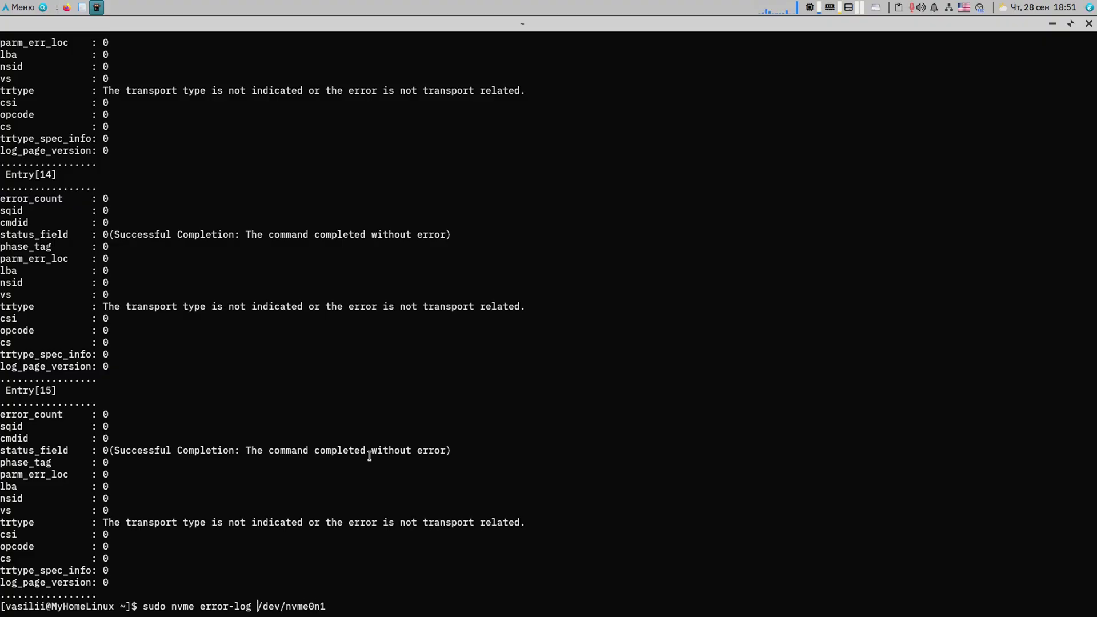
- Run sudo nvme smart-log /dev/nvme0n1 and examine the data units read and written, power-on hours and unsafe shutdowns
{"action": "key", "text": "BackSpace"}
{"action": "key", "text": "BackSpace"}
{"action": "key", "text": "BackSpace"}
{"action": "key", "text": "BackSpace"}
{"action": "key", "text": "BackSpace"}
{"action": "key", "text": "BackSpace"}
{"action": "key", "text": "BackSpace"}
{"action": "key", "text": "BackSpace"}
{"action": "key", "text": "BackSpace"}
{"action": "key", "text": "BackSpace"}
{"action": "type", "text": "smart-log"}
{"action": "key", "text": "Return"}
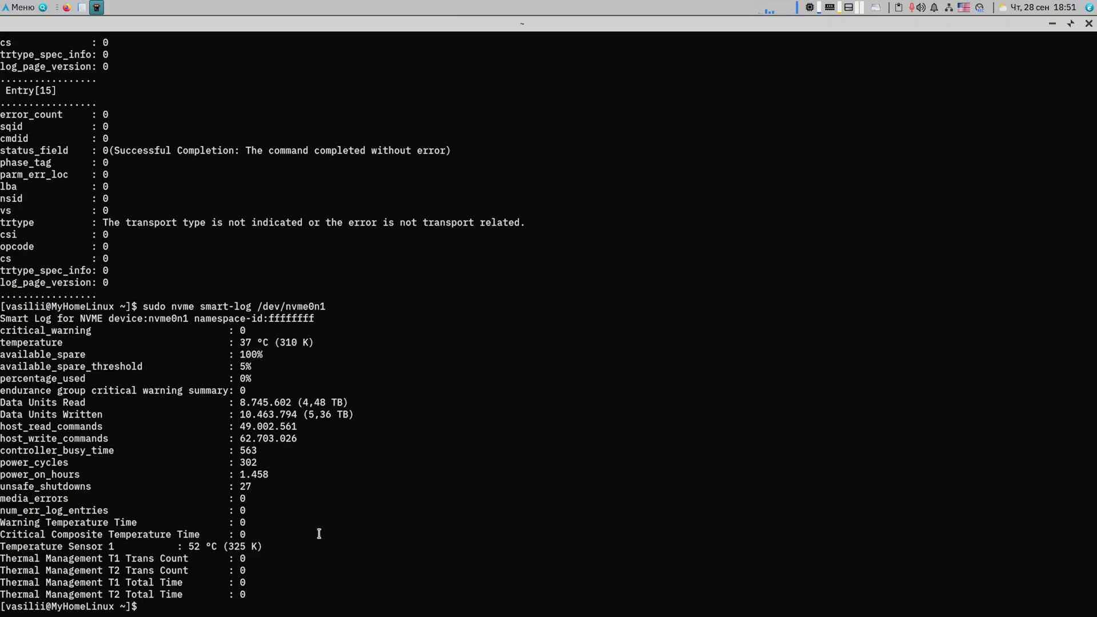
{"action": "left_click_drag", "start_coordinate": [1, 406], "coordinate": [363, 413]}
{"action": "left_click", "coordinate": [304, 444]}
{"action": "left_click_drag", "start_coordinate": [1, 474], "coordinate": [264, 486]}
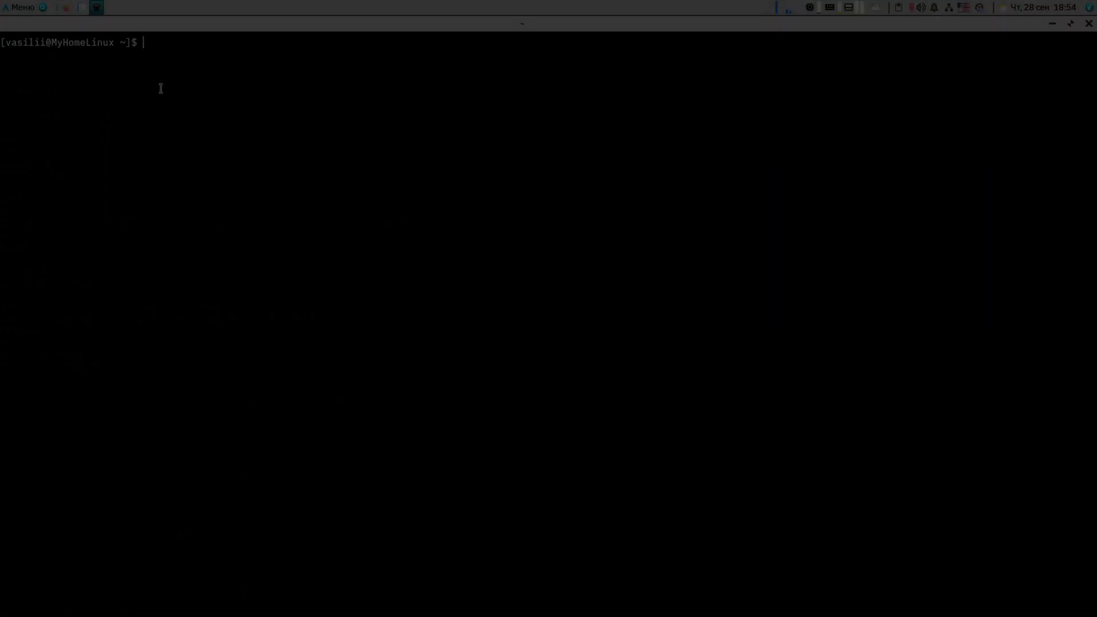
- Display disk read and write statistics in megabytes with iostat -d -m
{"action": "type", "text": "iostat -"}
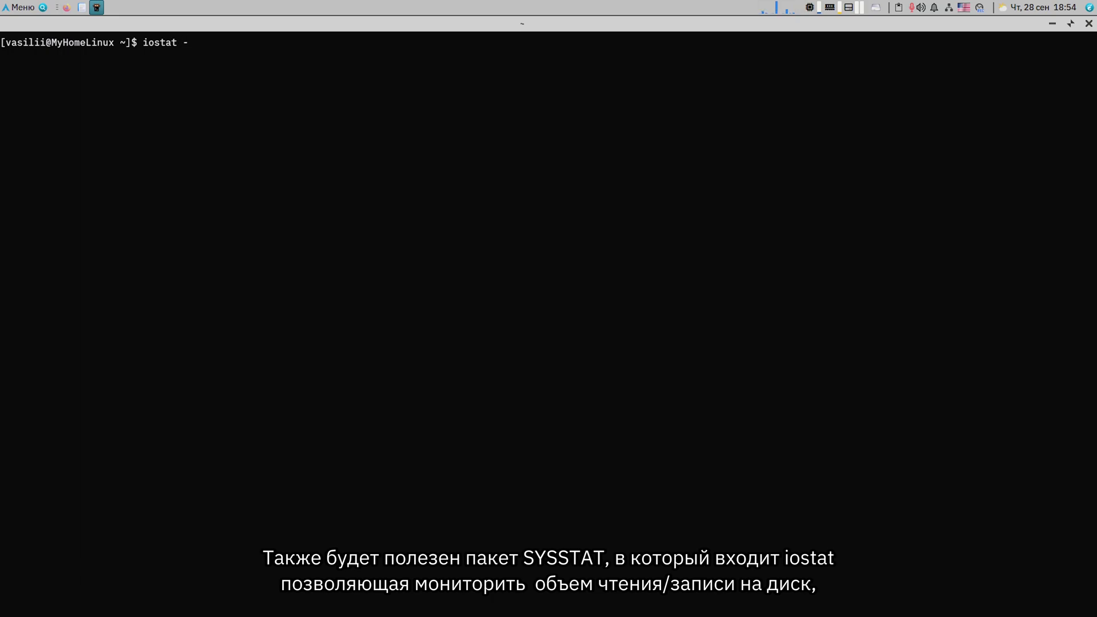
{"action": "type", "text": "d -m"}
{"action": "key", "text": "Return"}
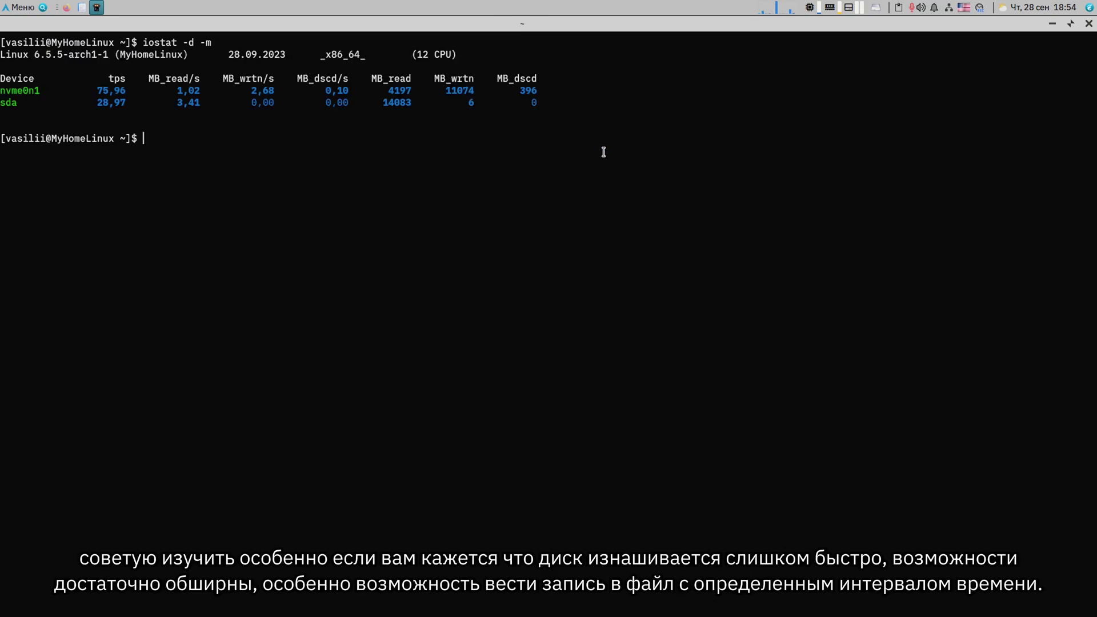
- Log the iostat -d -m statistics to ~/1 using -t 2, and open the resulting file from the home folder
{"action": "key", "text": "Up"}
{"action": "type", "text": "-t 2 > ~/1"}
{"action": "key", "text": "Return"}
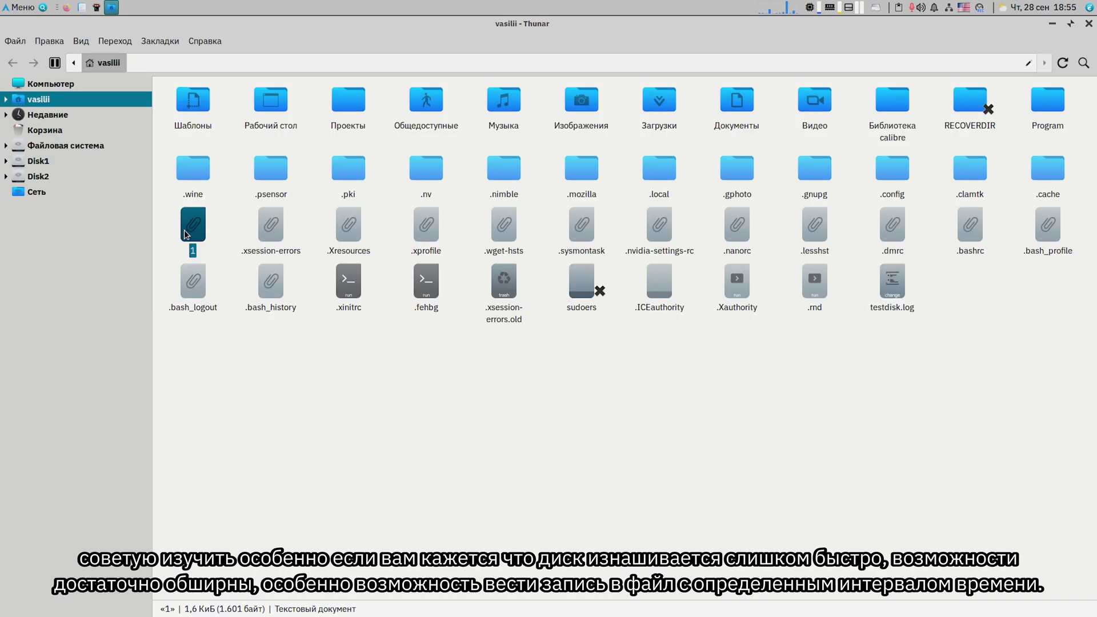
{"action": "double_click", "coordinate": [189, 224]}
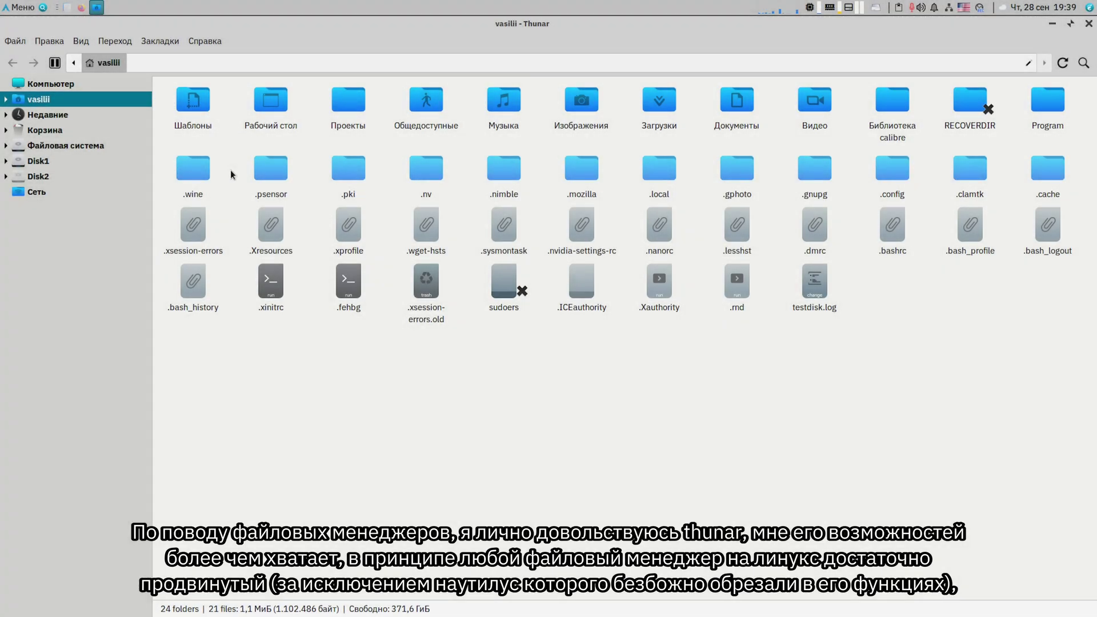
- Show and hide Thunar's second pane and look over its view options
{"action": "left_click", "coordinate": [54, 66]}
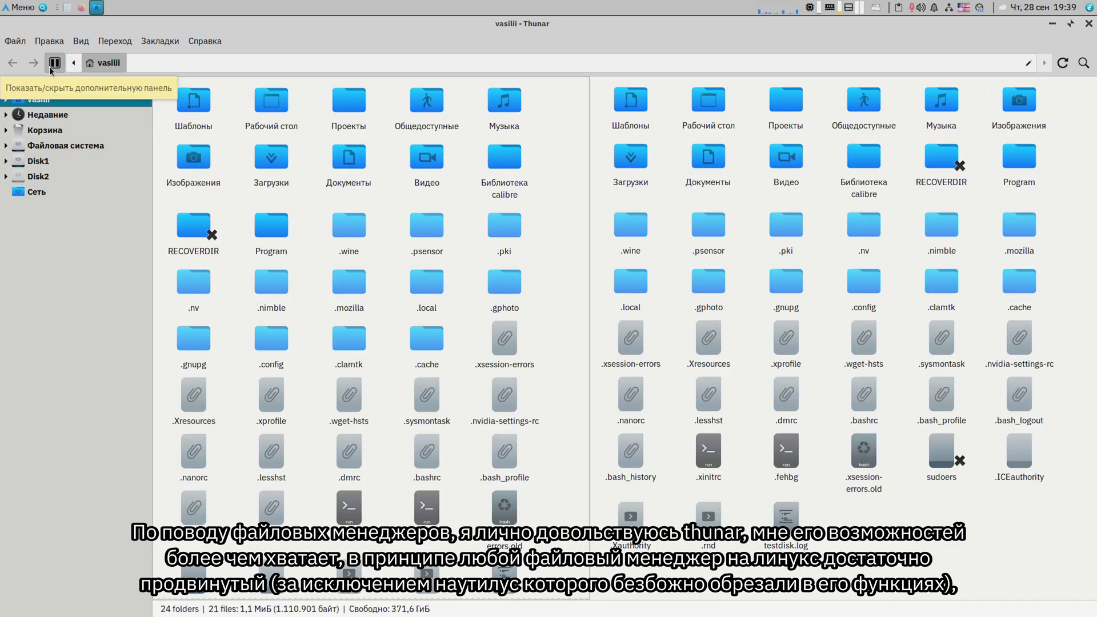
{"action": "left_click", "coordinate": [54, 66]}
{"action": "left_click", "coordinate": [81, 41]}
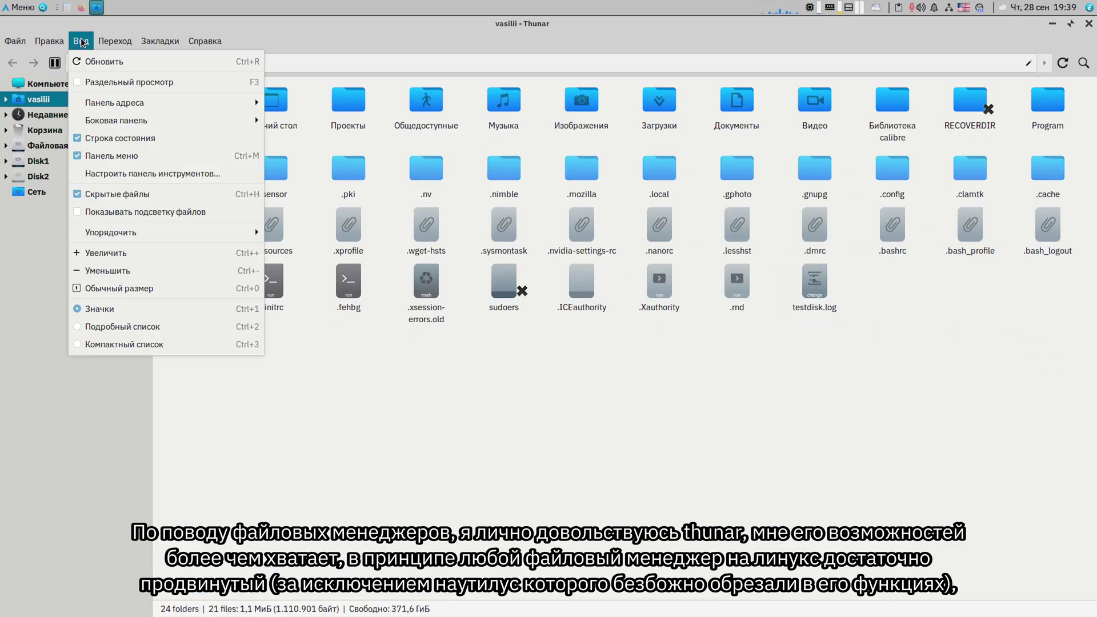
{"action": "left_click", "coordinate": [82, 41]}
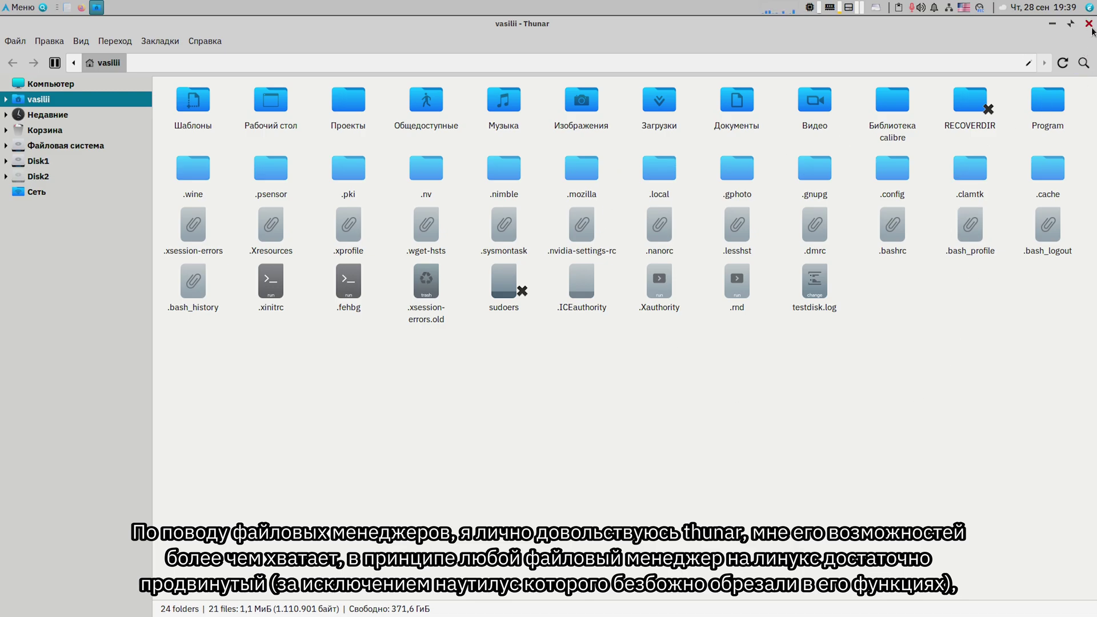
- Close Thunar, open Double Commander and look through all sections of its file search dialog before closing the dialog
{"action": "left_click", "coordinate": [1089, 25]}
{"action": "double_click", "coordinate": [73, 41]}
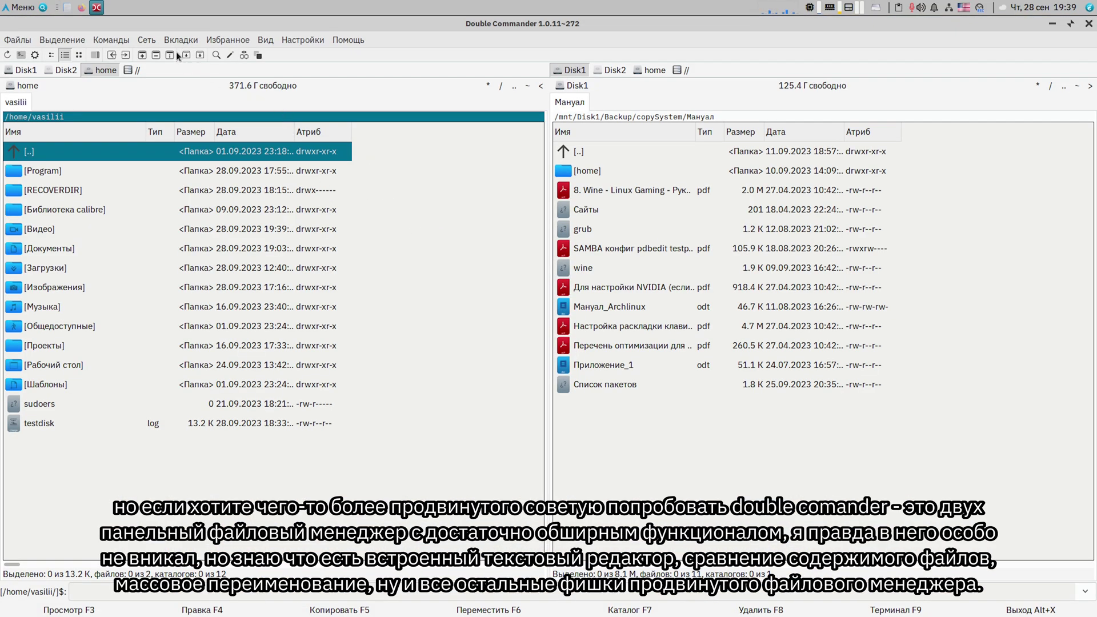
{"action": "left_click", "coordinate": [217, 55]}
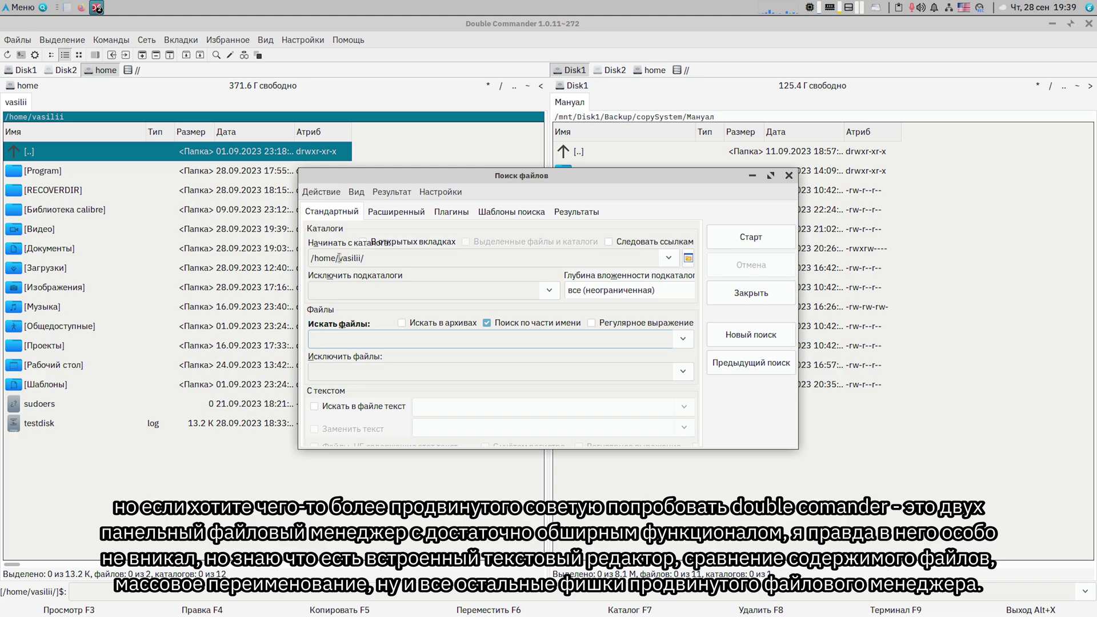
{"action": "left_click", "coordinate": [395, 212]}
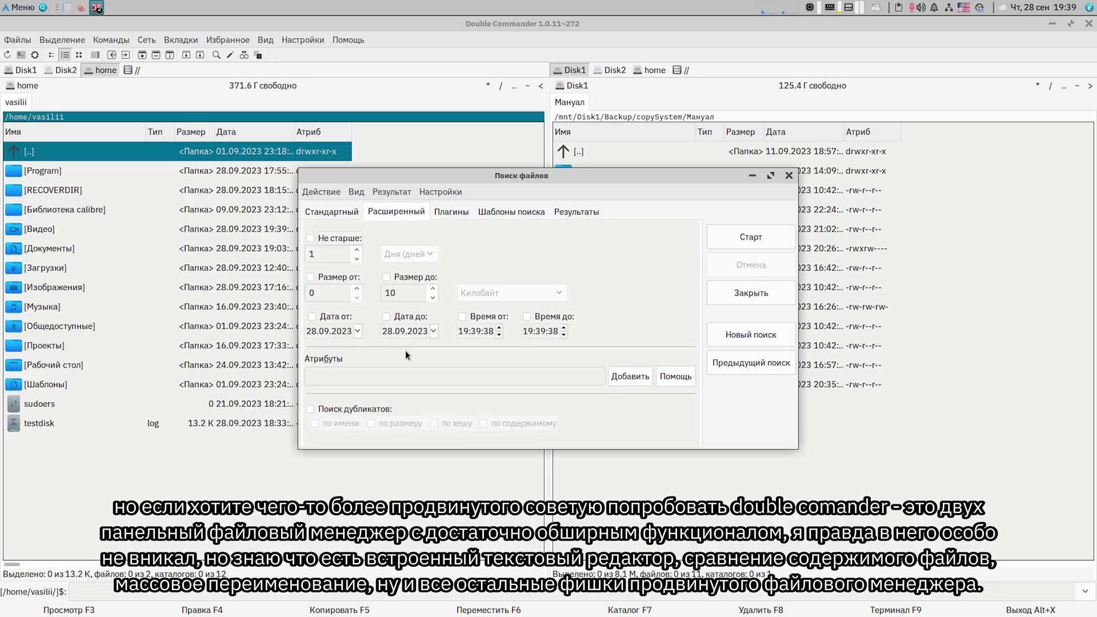
{"action": "left_click", "coordinate": [458, 211]}
{"action": "left_click", "coordinate": [514, 211]}
{"action": "left_click", "coordinate": [577, 212]}
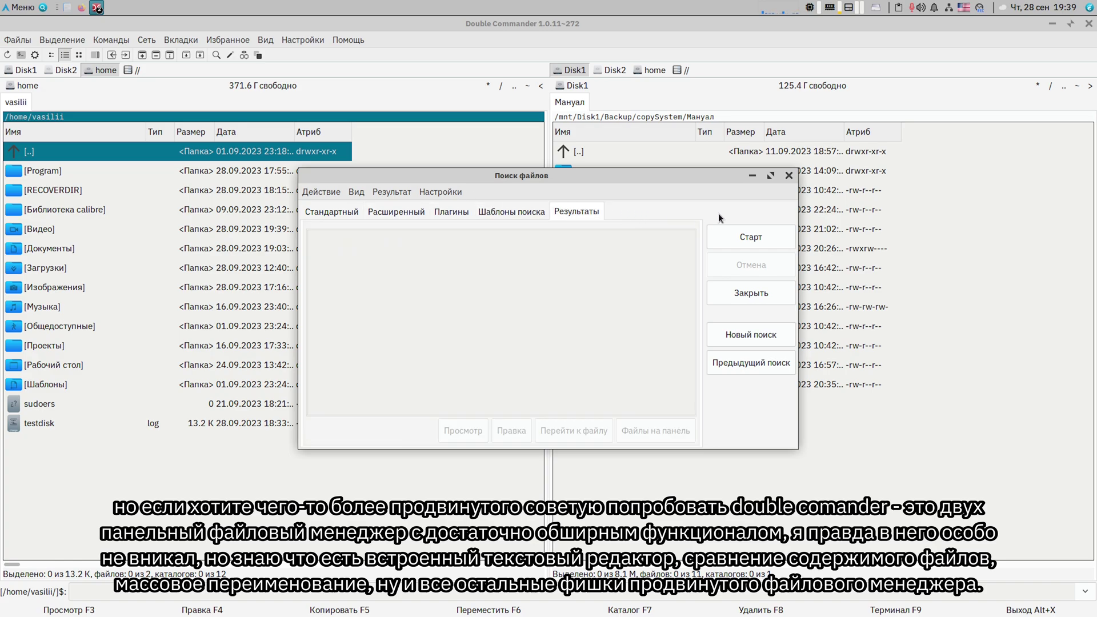
{"action": "left_click", "coordinate": [789, 175]}
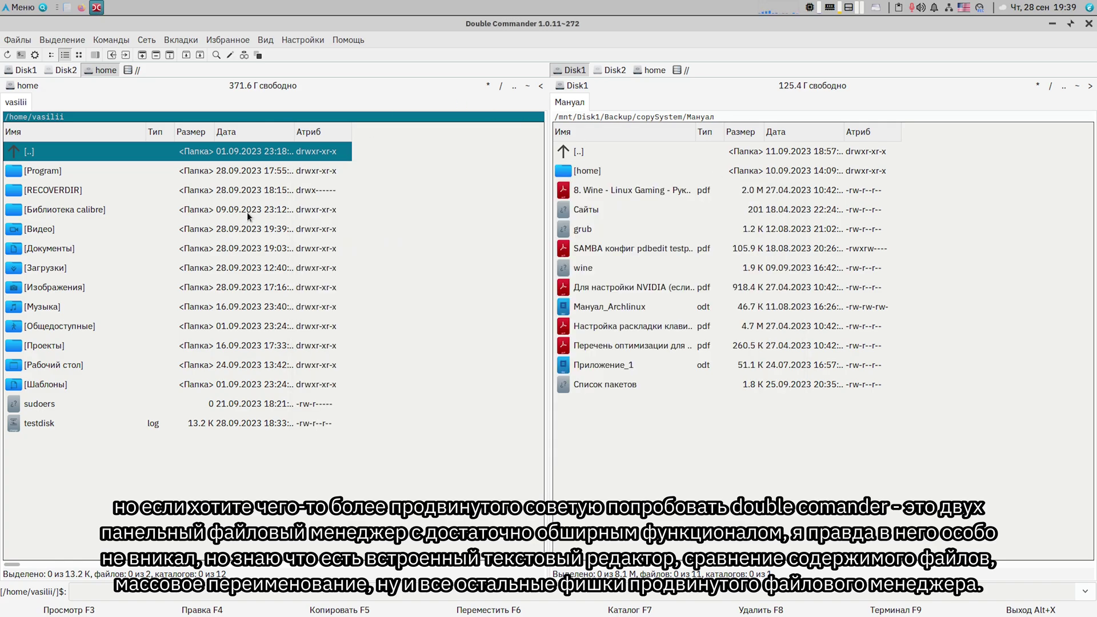
- Select Disk2 in Double Commander, enter the account password, and open the RECOVERDIR folder
{"action": "left_click", "coordinate": [69, 68]}
{"action": "type", "text": "••••••"}
{"action": "key", "text": "Return"}
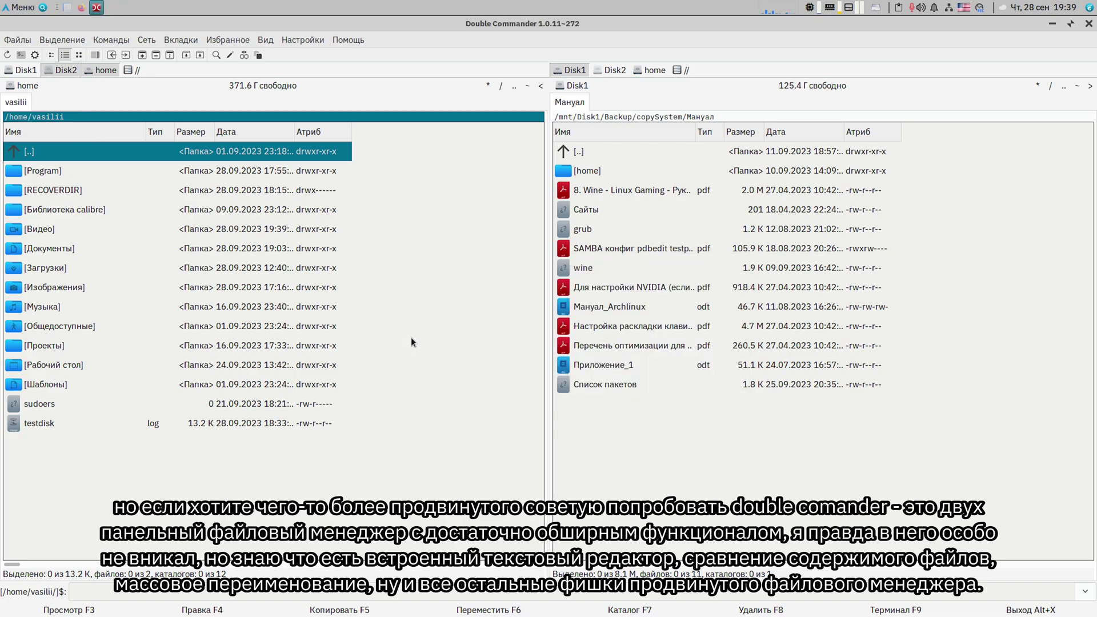
{"action": "double_click", "coordinate": [54, 190]}
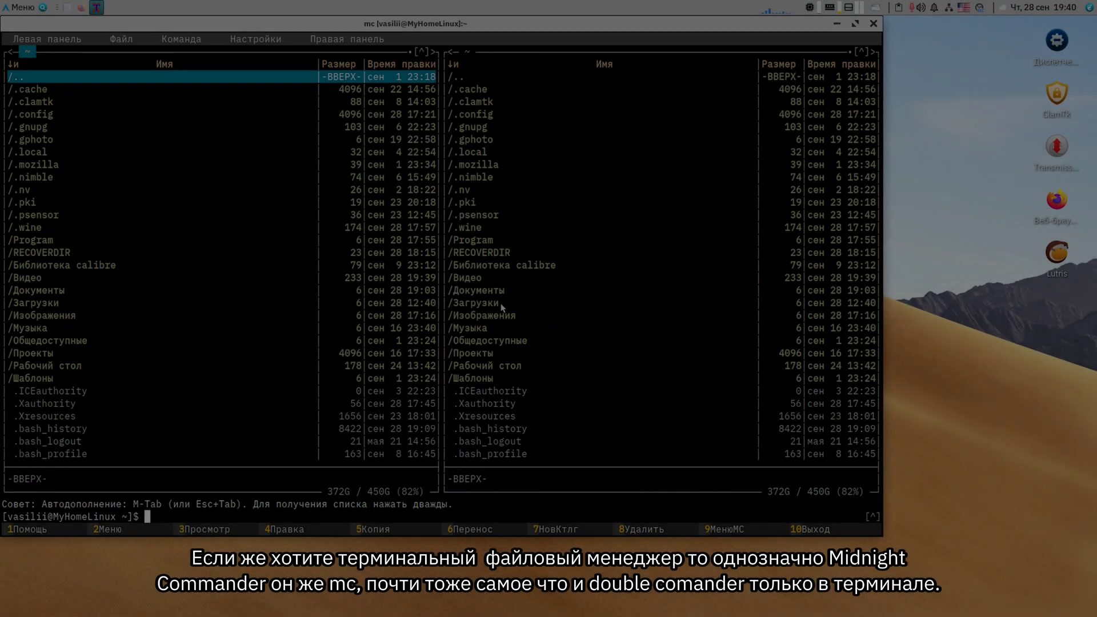
- Browse down and back up the home directory listing in Midnight Commander
{"action": "key", "text": "Down"}
{"action": "key", "text": "Down"}
{"action": "key", "text": "Down"}
{"action": "key", "text": "Down"}
{"action": "key", "text": "Down"}
{"action": "key", "text": "Down"}
{"action": "key", "text": "Down"}
{"action": "key", "text": "Down"}
{"action": "key", "text": "Down"}
{"action": "key", "text": "Down"}
{"action": "key", "text": "Down"}
{"action": "key", "text": "Down"}
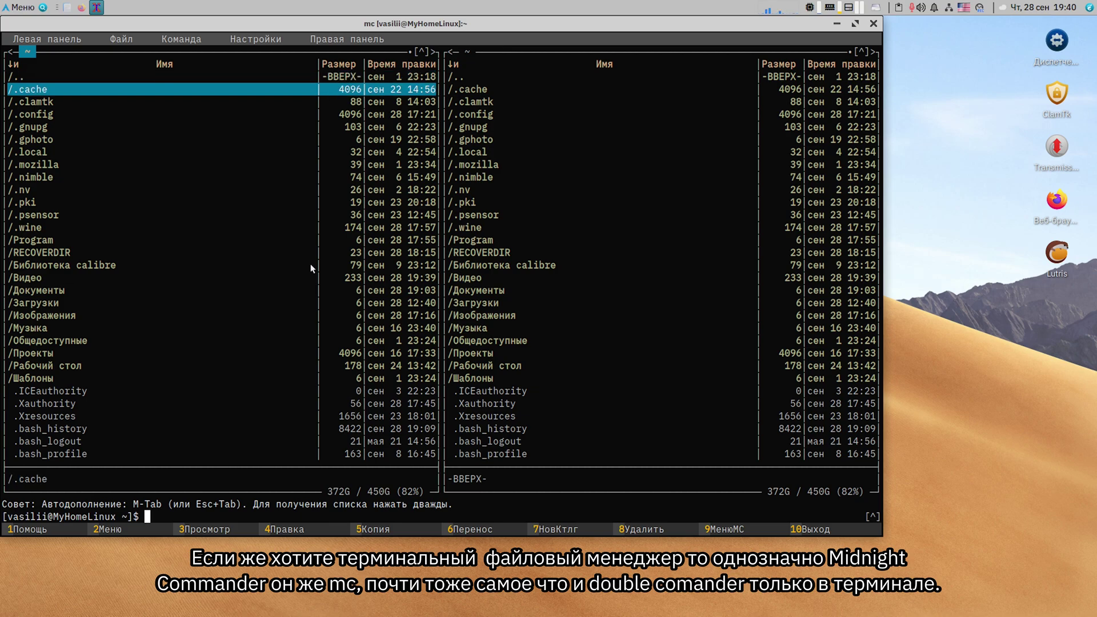
{"action": "key", "text": "Down"}
{"action": "key", "text": "Down"}
{"action": "key", "text": "Down"}
{"action": "key", "text": "Down"}
{"action": "key", "text": "Down"}
{"action": "key", "text": "Down"}
{"action": "key", "text": "Down"}
{"action": "key", "text": "Down"}
{"action": "key", "text": "Down"}
{"action": "key", "text": "Down"}
{"action": "key", "text": "Down"}
{"action": "key", "text": "Down"}
{"action": "key", "text": "Down"}
{"action": "key", "text": "Down"}
{"action": "key", "text": "Down"}
{"action": "key", "text": "Down"}
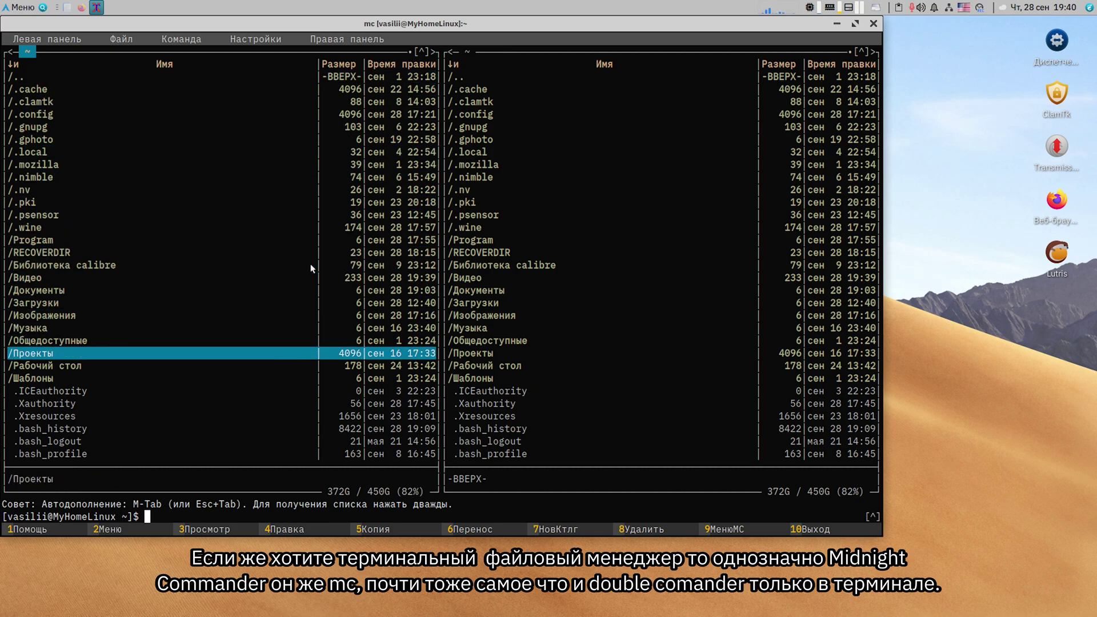
{"action": "key", "text": "Up"}
{"action": "key", "text": "Up"}
{"action": "key", "text": "Up"}
{"action": "key", "text": "Up"}
{"action": "key", "text": "Up"}
{"action": "key", "text": "Up"}
{"action": "key", "text": "Up"}
{"action": "key", "text": "Up"}
{"action": "key", "text": "Up"}
{"action": "key", "text": "Up"}
{"action": "key", "text": "Up"}
{"action": "key", "text": "Up"}
{"action": "key", "text": "Up"}
{"action": "key", "text": "Up"}
{"action": "key", "text": "Up"}
{"action": "key", "text": "Up"}
{"action": "key", "text": "Up"}
{"action": "key", "text": "Up"}
{"action": "key", "text": "Up"}
{"action": "key", "text": "Up"}
{"action": "key", "text": "Up"}
{"action": "key", "text": "Up"}
{"action": "key", "text": "Up"}
{"action": "key", "text": "Up"}
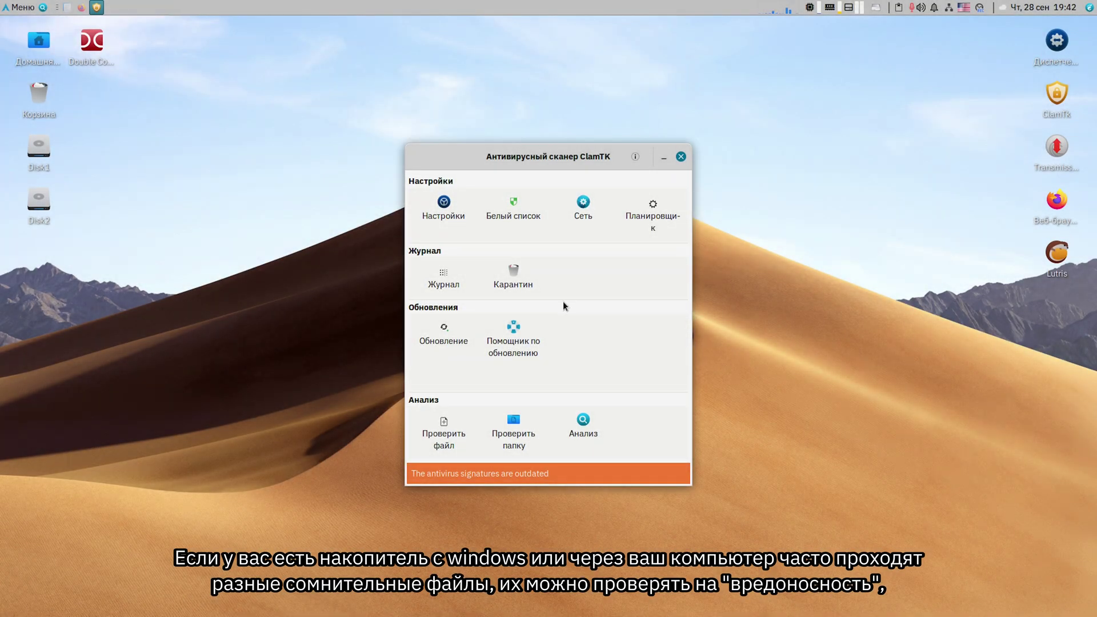
- Reposition the ClamTk window, open its scan log and select the Sep-15-2023 entry
{"action": "left_click_drag", "start_coordinate": [609, 155], "coordinate": [581, 159]}
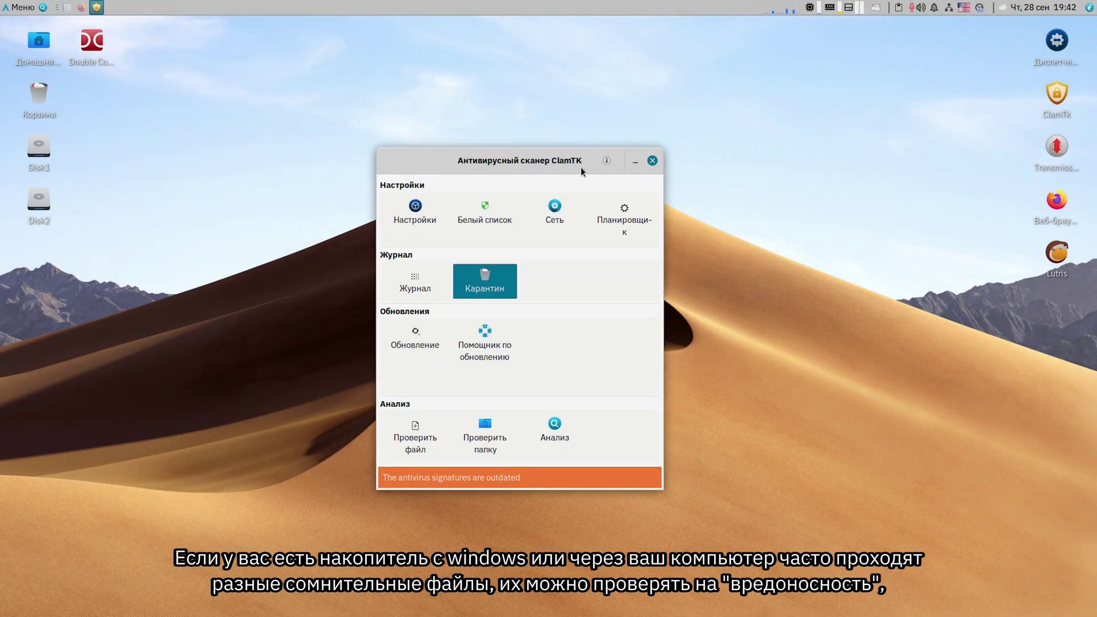
{"action": "left_click", "coordinate": [414, 292]}
{"action": "left_click", "coordinate": [435, 213]}
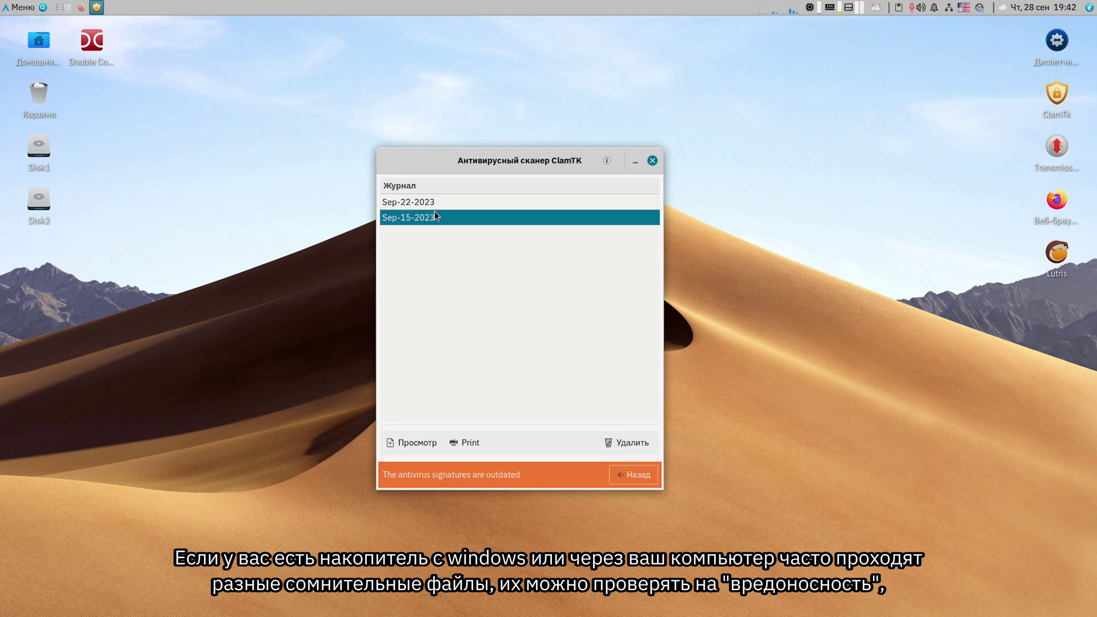
- View the Sep-15-2023 scan log, highlight its list of flagged file paths, and close the log viewer
{"action": "left_click", "coordinate": [406, 443]}
{"action": "scroll", "coordinate": [722, 349], "scroll_direction": "down", "scroll_amount": 5}
{"action": "left_click_drag", "start_coordinate": [723, 346], "coordinate": [330, 282]}
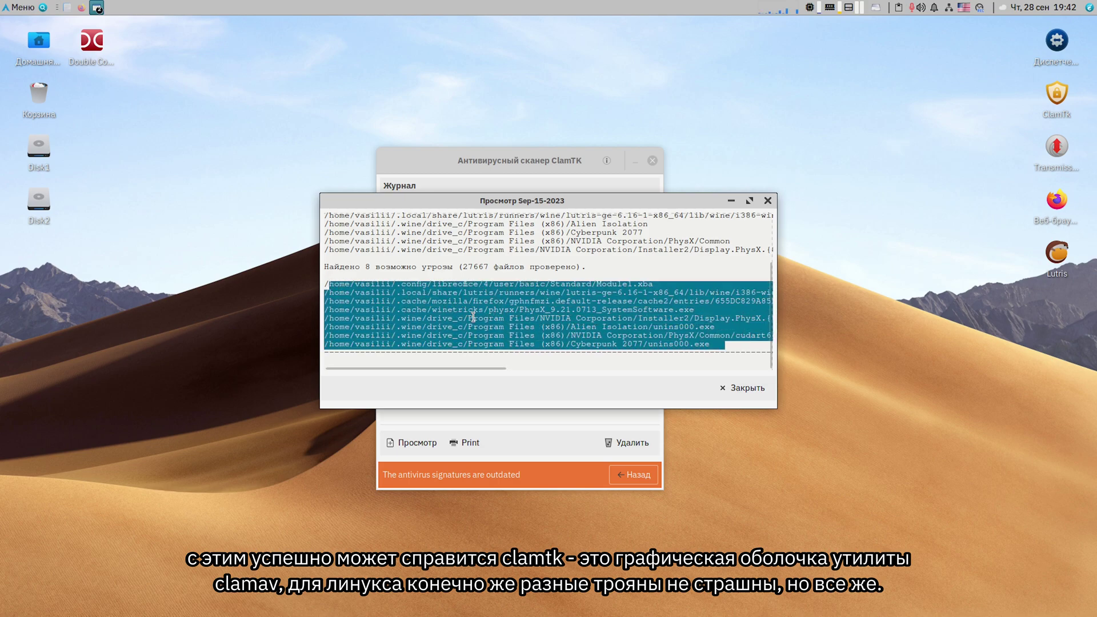
{"action": "left_click", "coordinate": [736, 366]}
{"action": "left_click", "coordinate": [742, 388]}
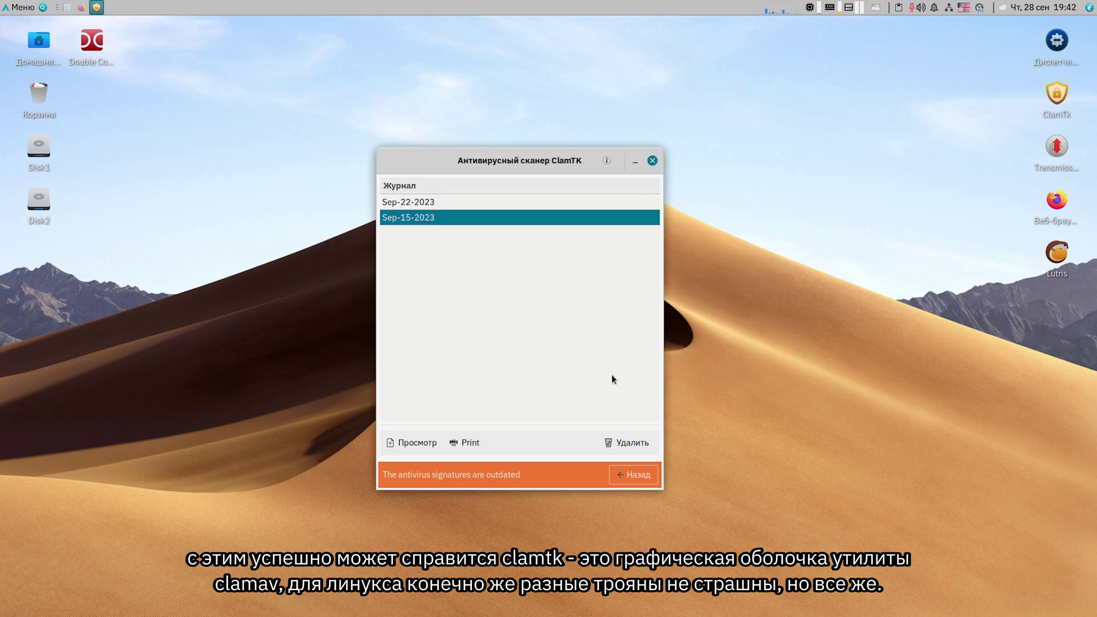
- Reopen ClamTk and scan the hidden .wine folder in the home directory
{"action": "left_click", "coordinate": [653, 162]}
{"action": "double_click", "coordinate": [1053, 111]}
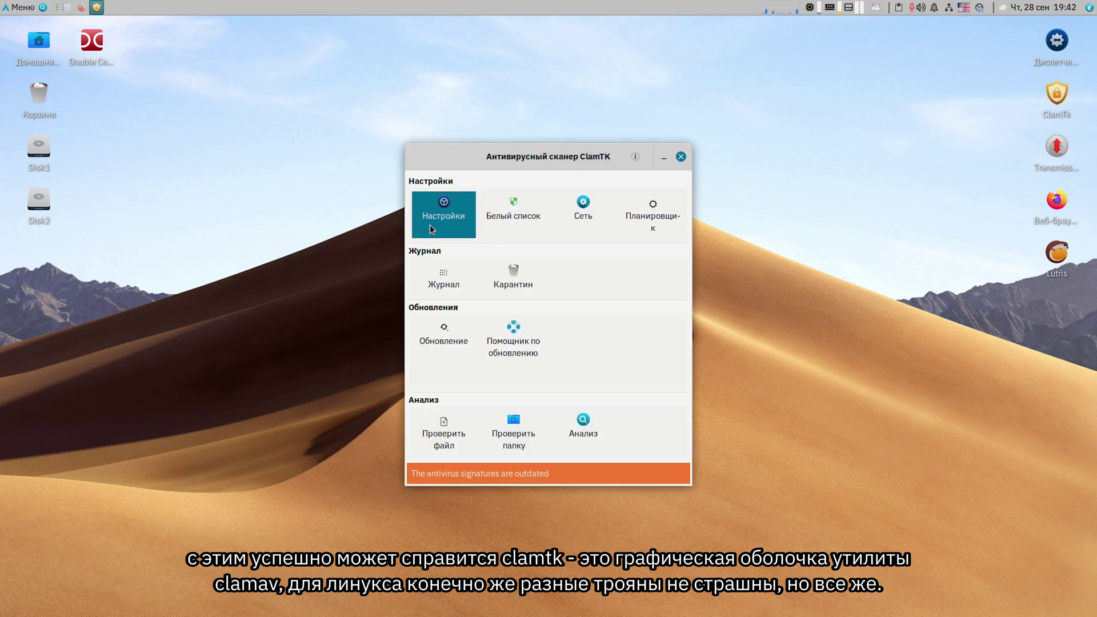
{"action": "left_click", "coordinate": [511, 424]}
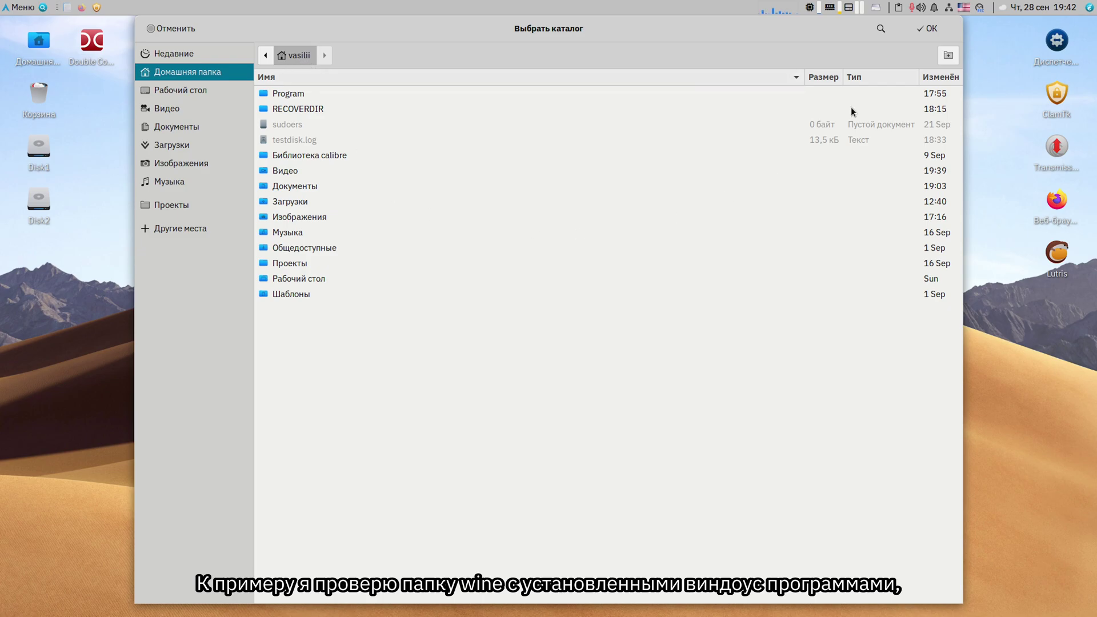
{"action": "right_click", "coordinate": [497, 212]}
{"action": "left_click", "coordinate": [474, 273]}
{"action": "double_click", "coordinate": [372, 181]}
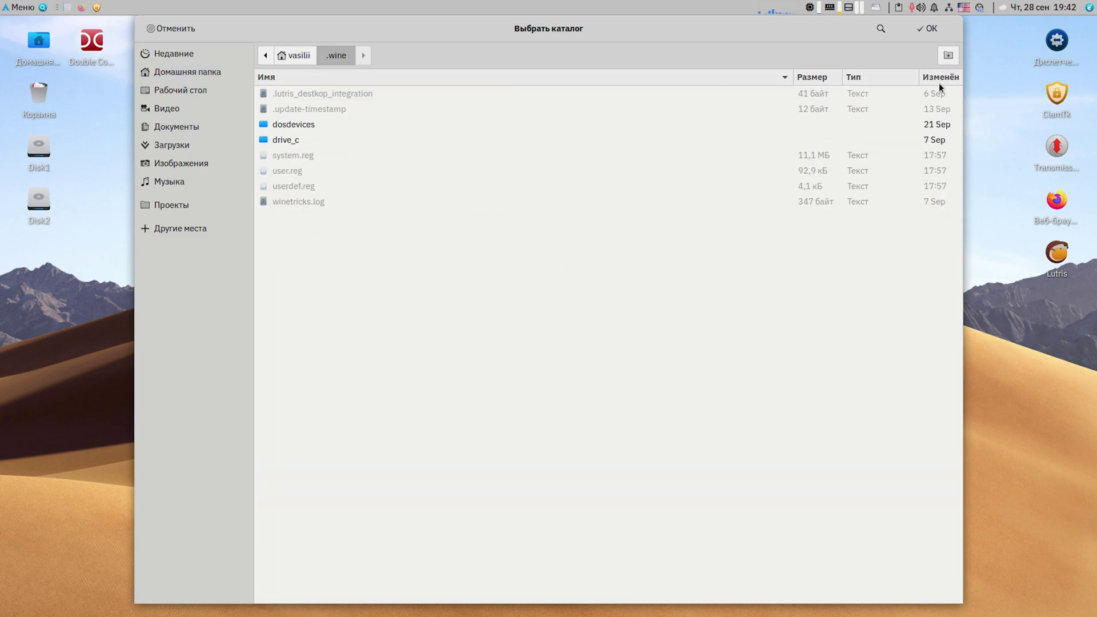
{"action": "left_click", "coordinate": [926, 28]}
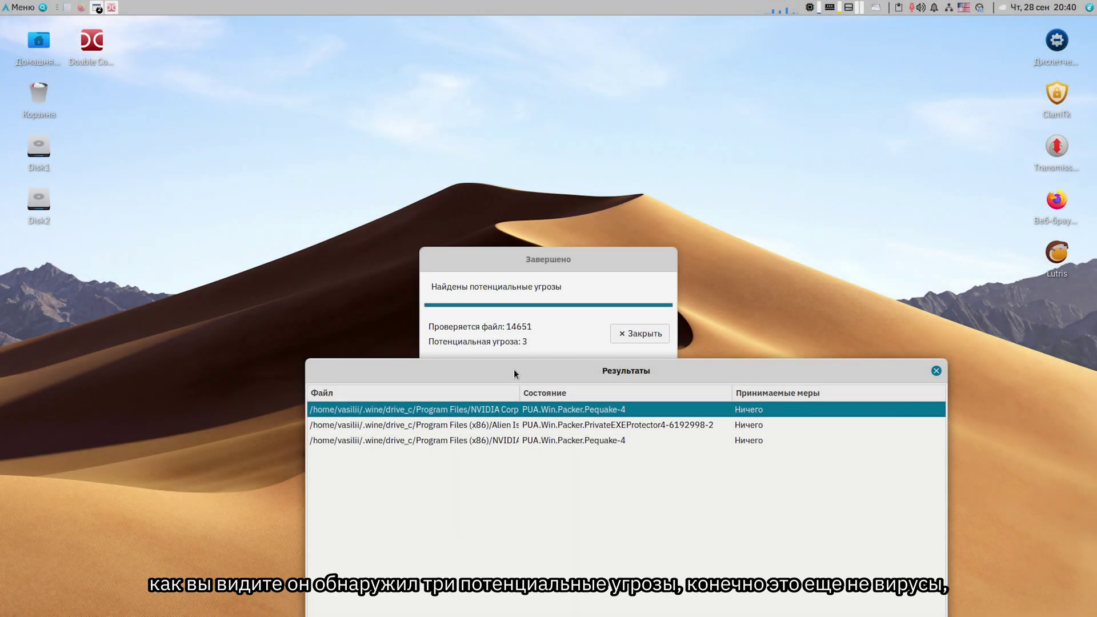
- Reposition the scan results window, examine each flagged file, and widen the file path column
{"action": "left_click_drag", "start_coordinate": [514, 370], "coordinate": [430, 224]}
{"action": "mouse_move", "coordinate": [649, 250]}
{"action": "left_mouse_down"}
{"action": "mouse_move", "coordinate": [685, 249]}
{"action": "mouse_move", "coordinate": [652, 250]}
{"action": "left_mouse_up"}
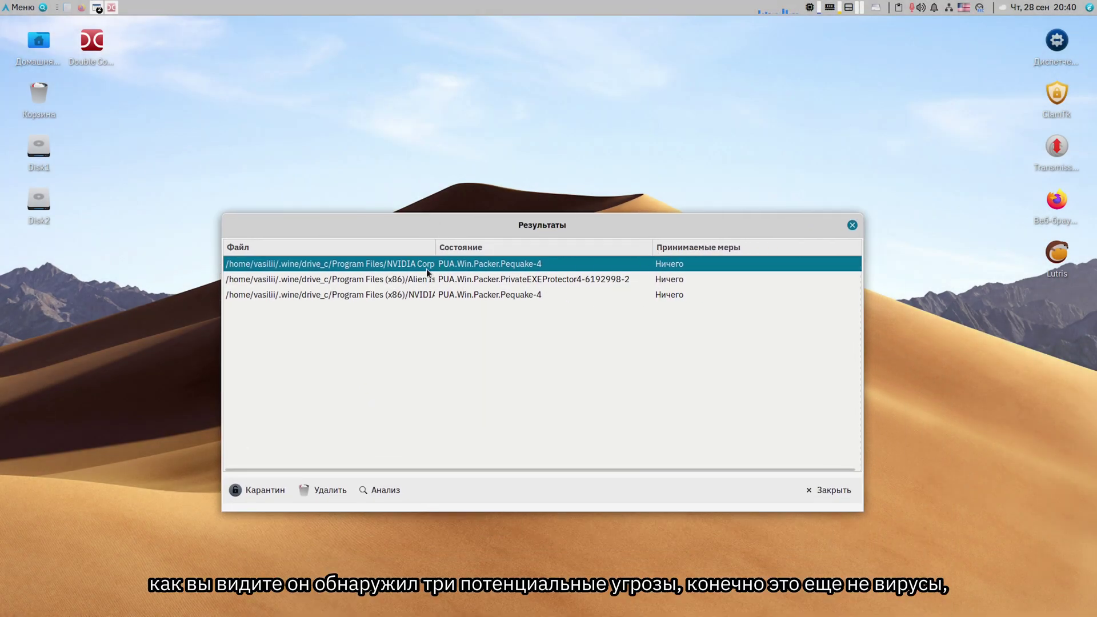
{"action": "left_click", "coordinate": [469, 278]}
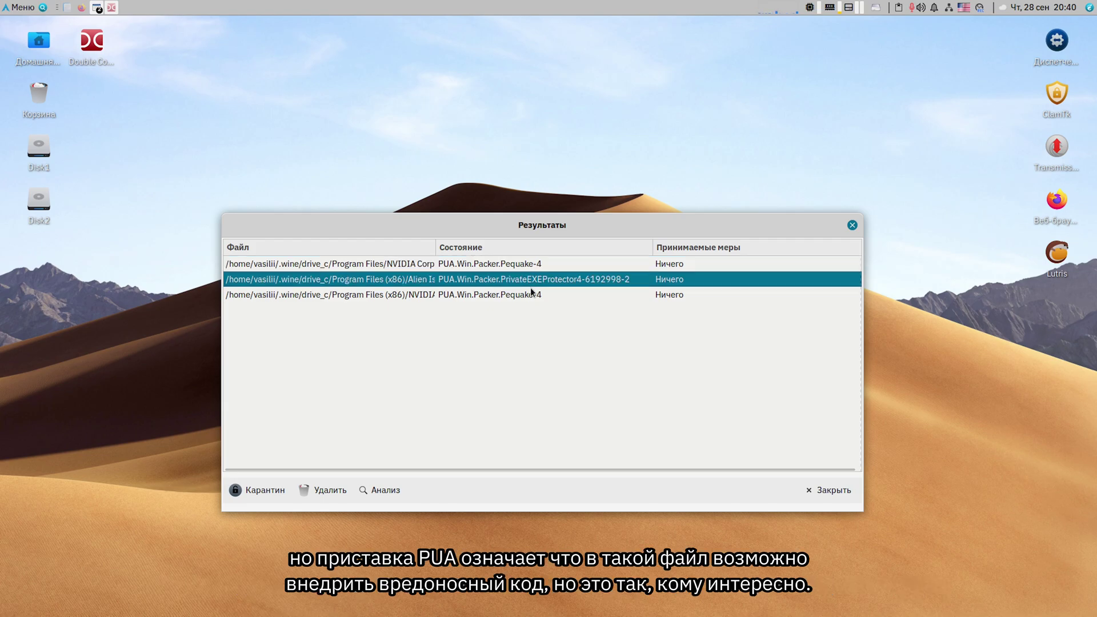
{"action": "left_click", "coordinate": [472, 294]}
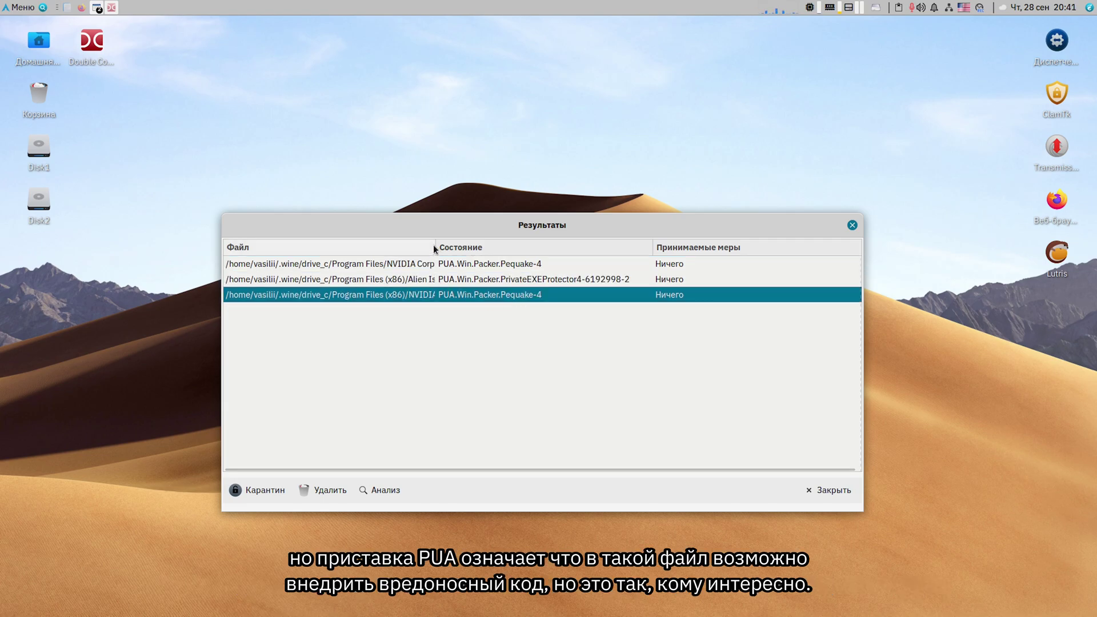
{"action": "left_click_drag", "start_coordinate": [436, 246], "coordinate": [536, 246]}
{"action": "left_click", "coordinate": [492, 281]}
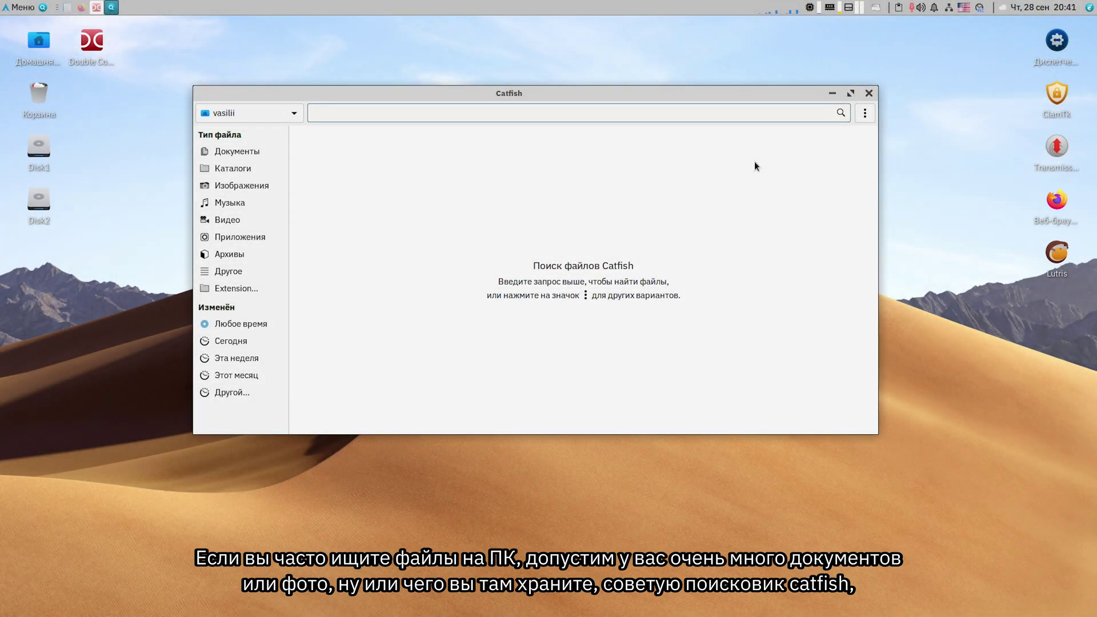
- Search the home folder for "SSD" in Catfish with file content searching turned on
{"action": "type", "text": "SSD"}
{"action": "left_click", "coordinate": [865, 114]}
{"action": "left_click", "coordinate": [739, 200]}
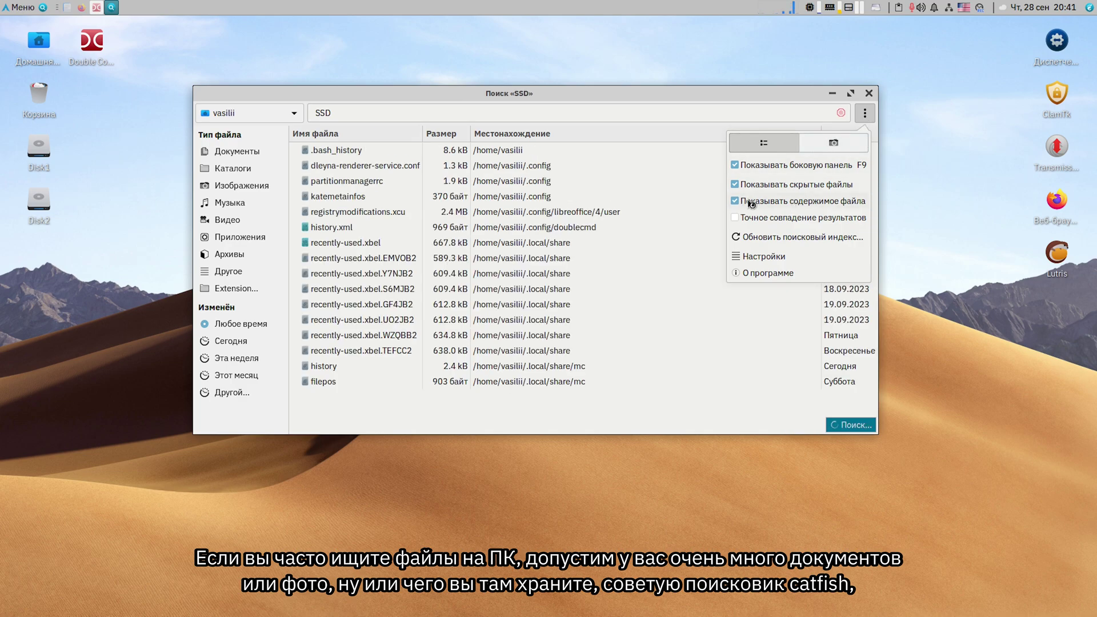
- Reposition the Catfish window and select dnssd.dll in the windows/system32 folder among the file name matches
{"action": "left_click_drag", "start_coordinate": [694, 95], "coordinate": [646, 103]}
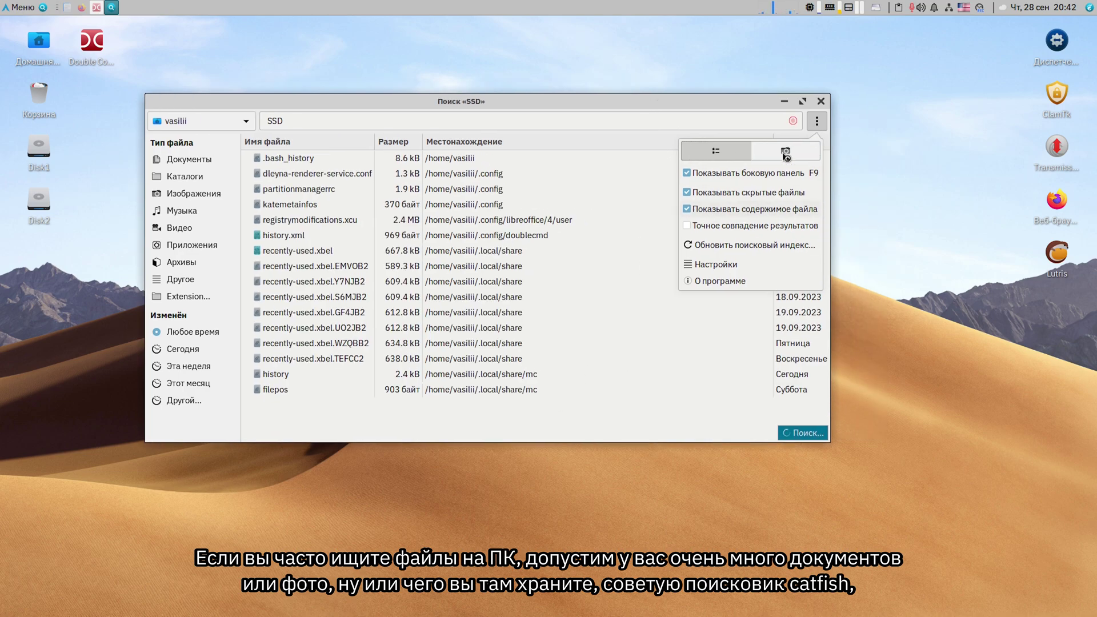
{"action": "left_click", "coordinate": [648, 242]}
{"action": "left_click", "coordinate": [487, 189]}
{"action": "right_click", "coordinate": [486, 188]}
{"action": "left_click", "coordinate": [734, 246]}
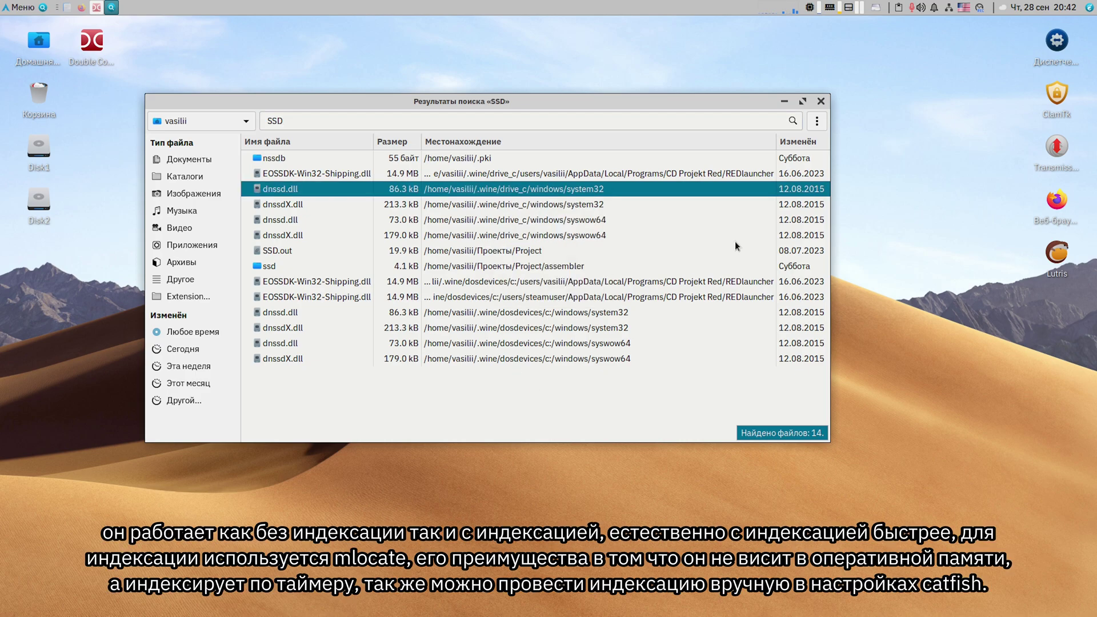
- Turn on file content searching, open .bash_history from the matches, and find "ssd" in its text
{"action": "left_click", "coordinate": [816, 120]}
{"action": "left_click", "coordinate": [689, 209]}
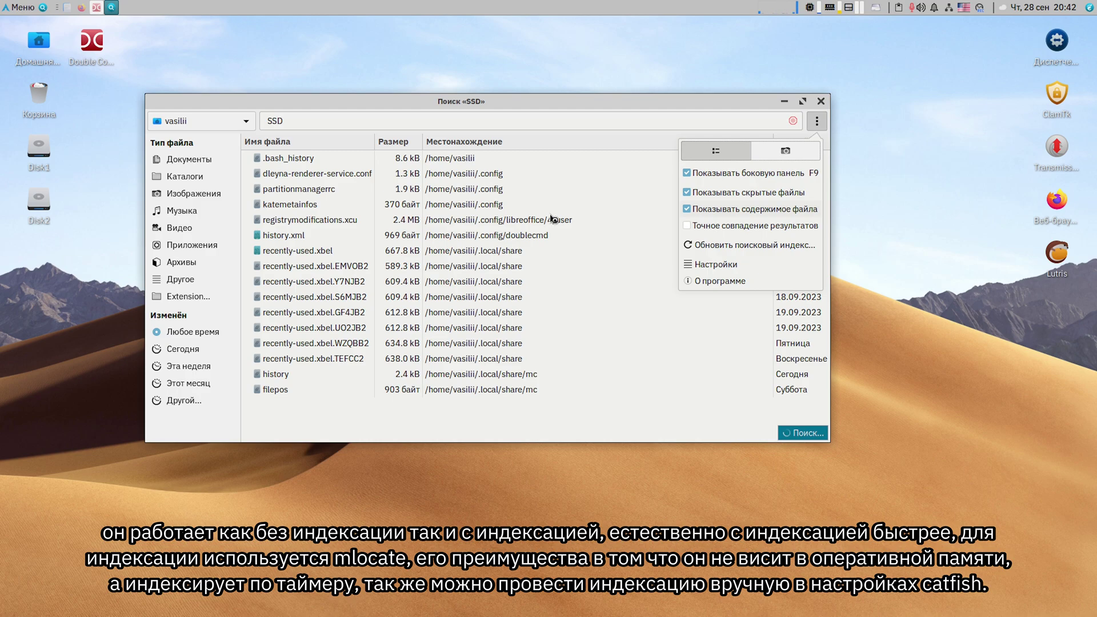
{"action": "double_click", "coordinate": [308, 164]}
{"action": "key", "text": "ctrl+f"}
{"action": "type", "text": "ssd"}
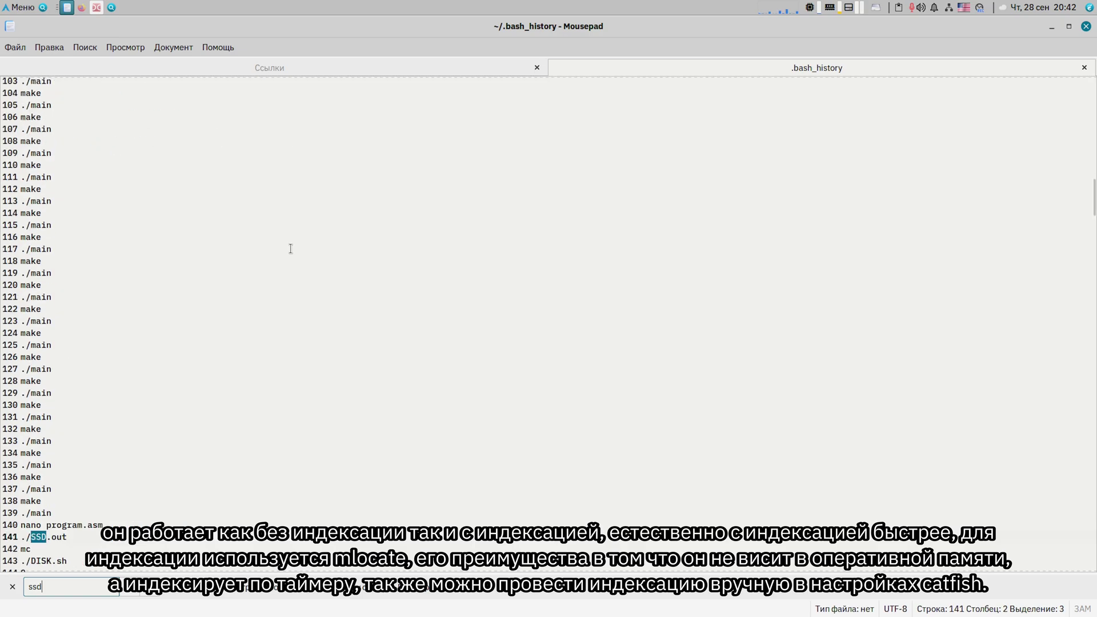
- Return to Catfish and turn off file content searching
{"action": "key", "text": "alt+Tab"}
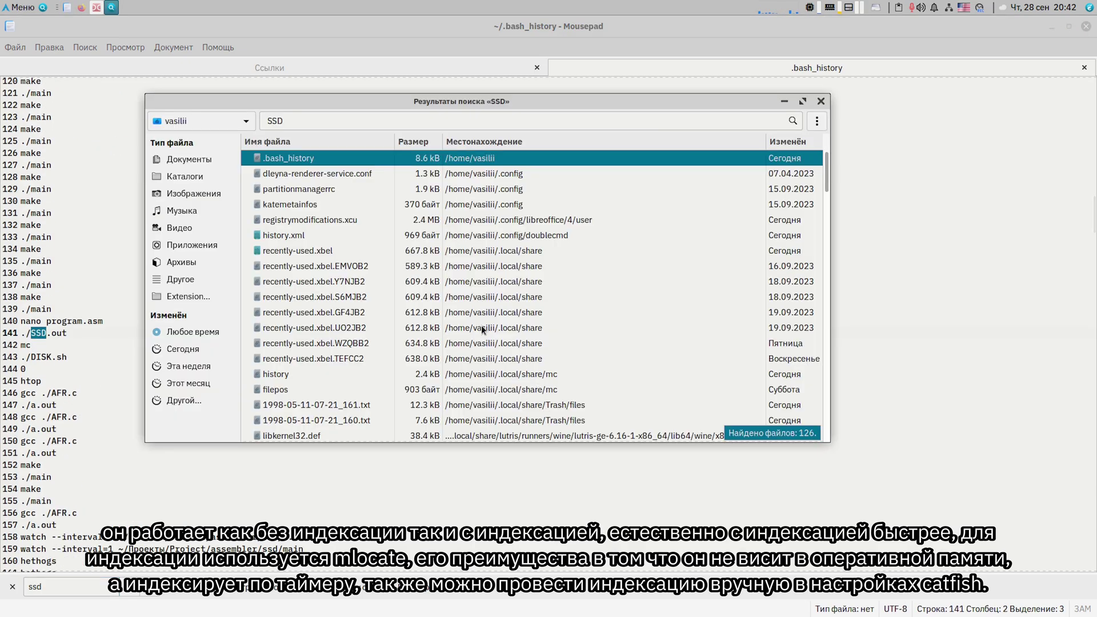
{"action": "left_click", "coordinate": [816, 120]}
{"action": "left_click", "coordinate": [748, 209]}
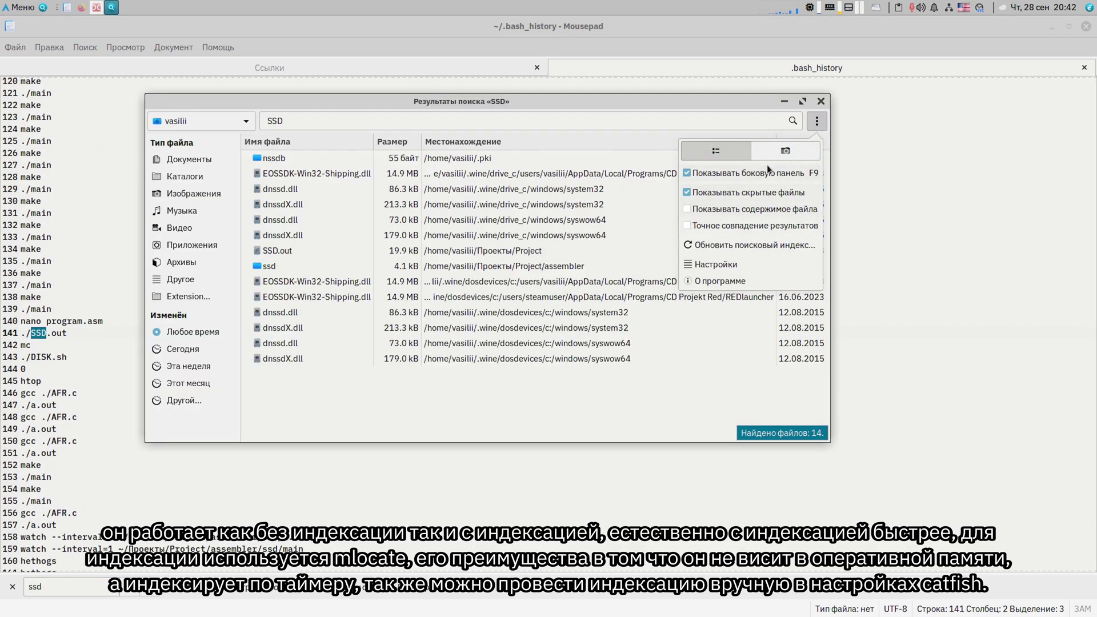
- Look through Catfish's advanced settings for excluded folders and compressed file searching, and close them
{"action": "left_click", "coordinate": [704, 264]}
{"action": "left_click", "coordinate": [509, 170]}
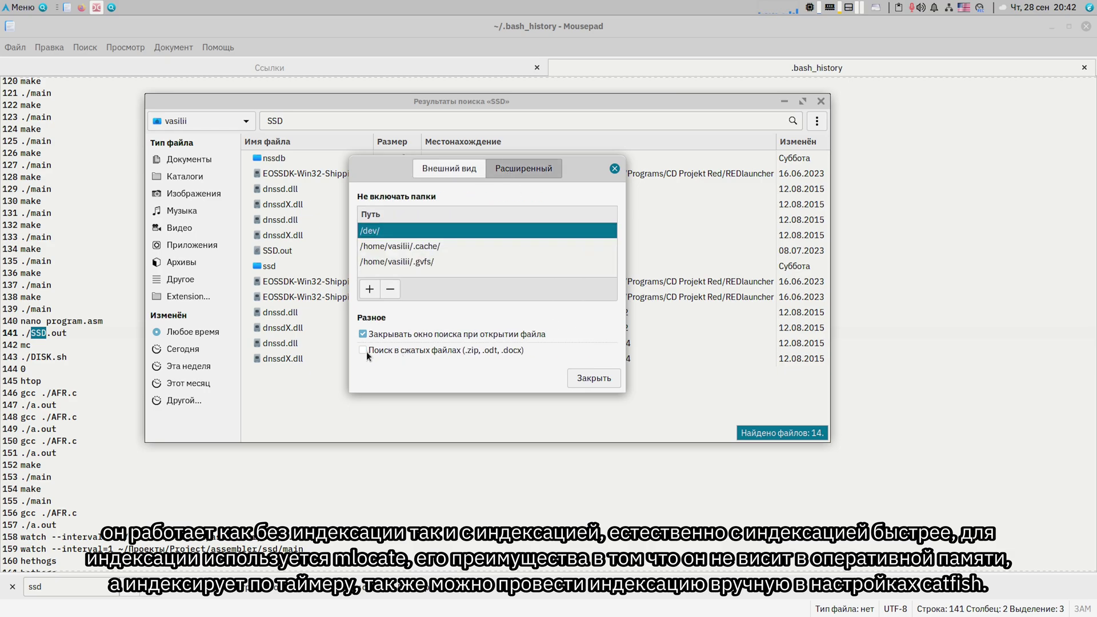
{"action": "left_click", "coordinate": [614, 168]}
- Try Disk1 as the search location and switch back to the home folder
{"action": "left_click", "coordinate": [200, 120]}
{"action": "left_click", "coordinate": [171, 182]}
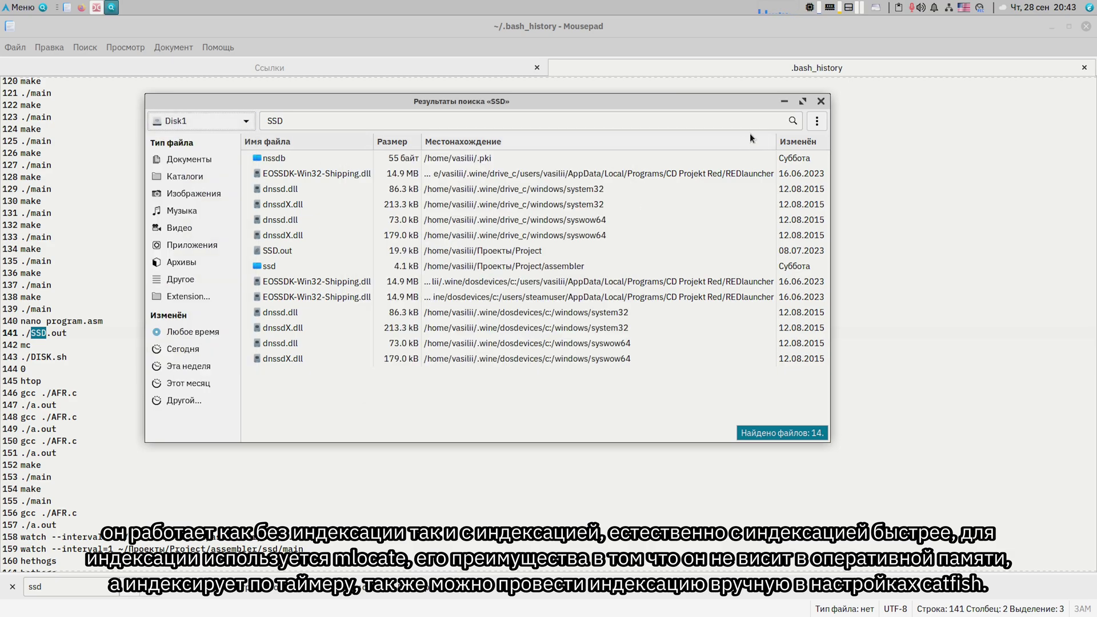
{"action": "left_click", "coordinate": [188, 120]}
{"action": "left_click", "coordinate": [177, 61]}
- Filter the search by the .c file extension and search the home folder for ".c"
{"action": "left_click", "coordinate": [200, 296]}
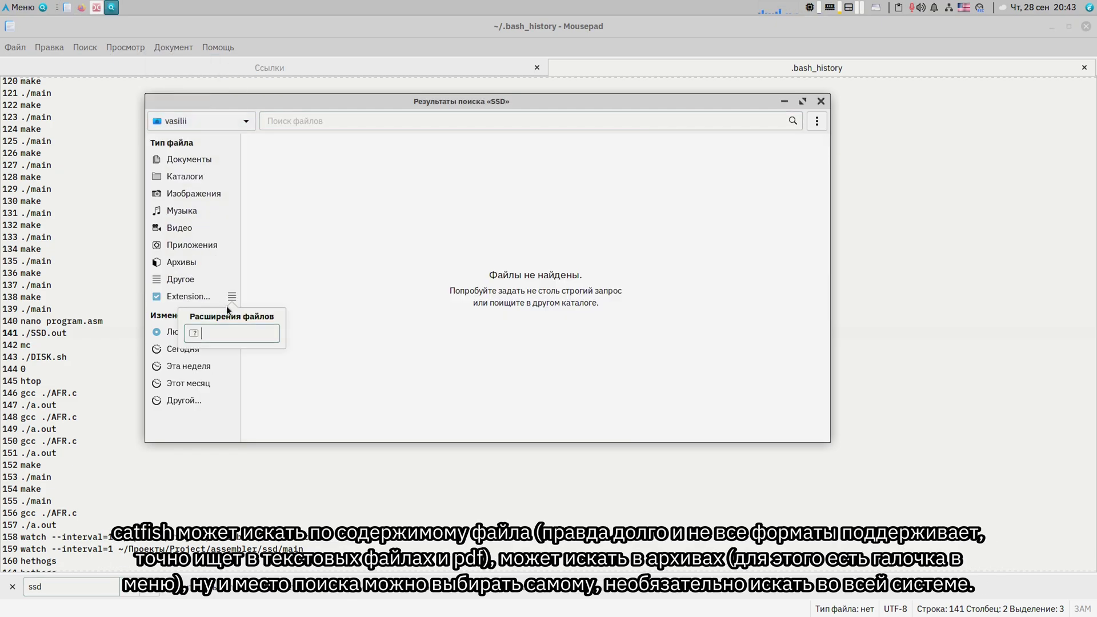
{"action": "type", "text": "*.c"}
{"action": "key", "text": "Return"}
{"action": "left_click", "coordinate": [232, 296]}
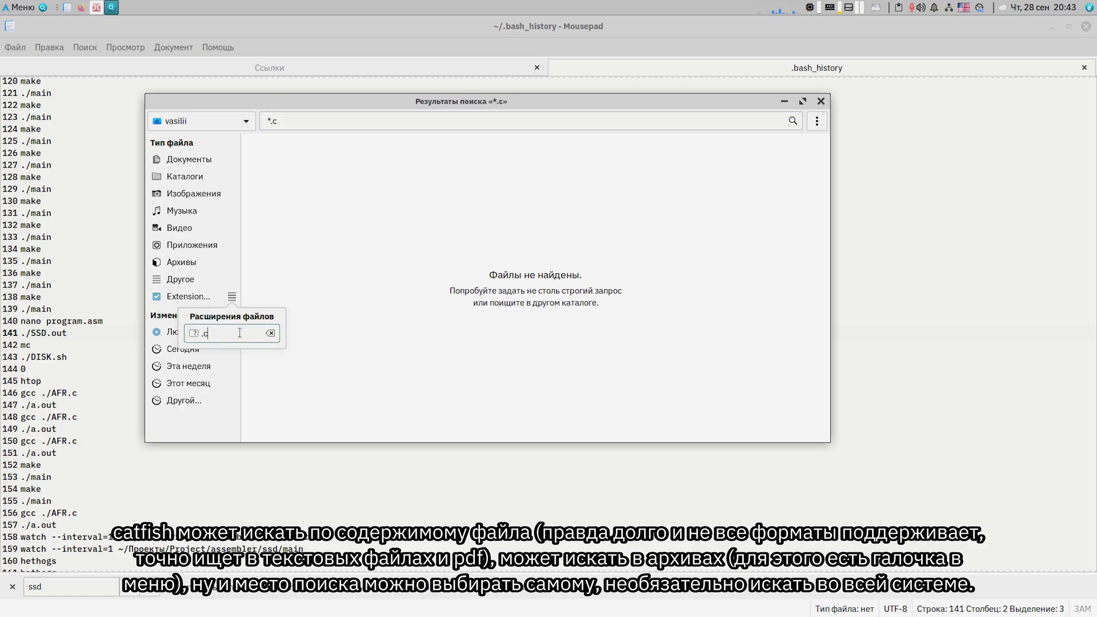
{"action": "left_click", "coordinate": [282, 198]}
{"action": "key", "text": "Home"}
{"action": "key", "text": "Delete"}
{"action": "key", "text": "Return"}
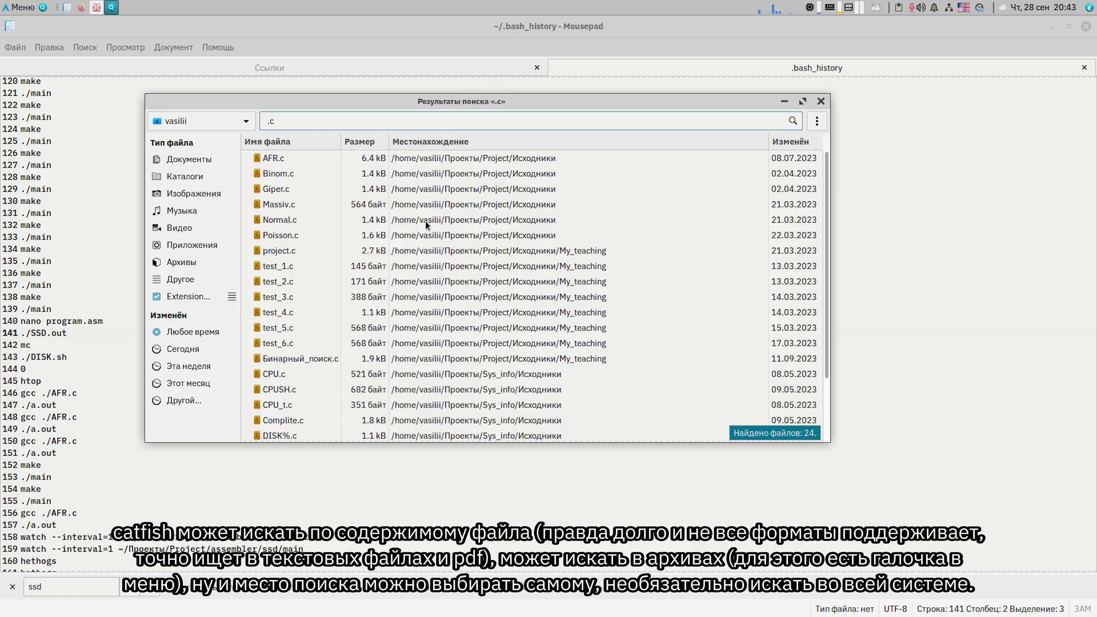
- Turn off the extension filter and browse the unfiltered matches for ".c"
{"action": "left_click", "coordinate": [158, 298]}
{"action": "scroll", "coordinate": [379, 255], "scroll_direction": "down", "scroll_amount": 8}
{"action": "scroll", "coordinate": [336, 307], "scroll_direction": "up", "scroll_amount": 3}
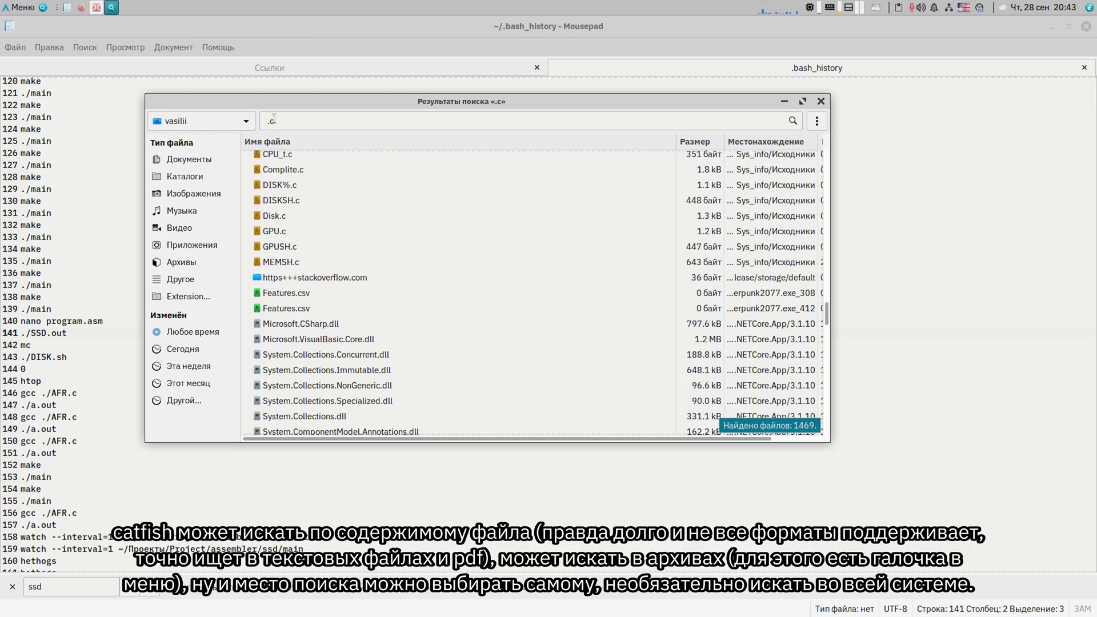
{"action": "scroll", "coordinate": [463, 321], "scroll_direction": "down", "scroll_amount": 3}
{"action": "scroll", "coordinate": [462, 322], "scroll_direction": "up", "scroll_amount": 8}
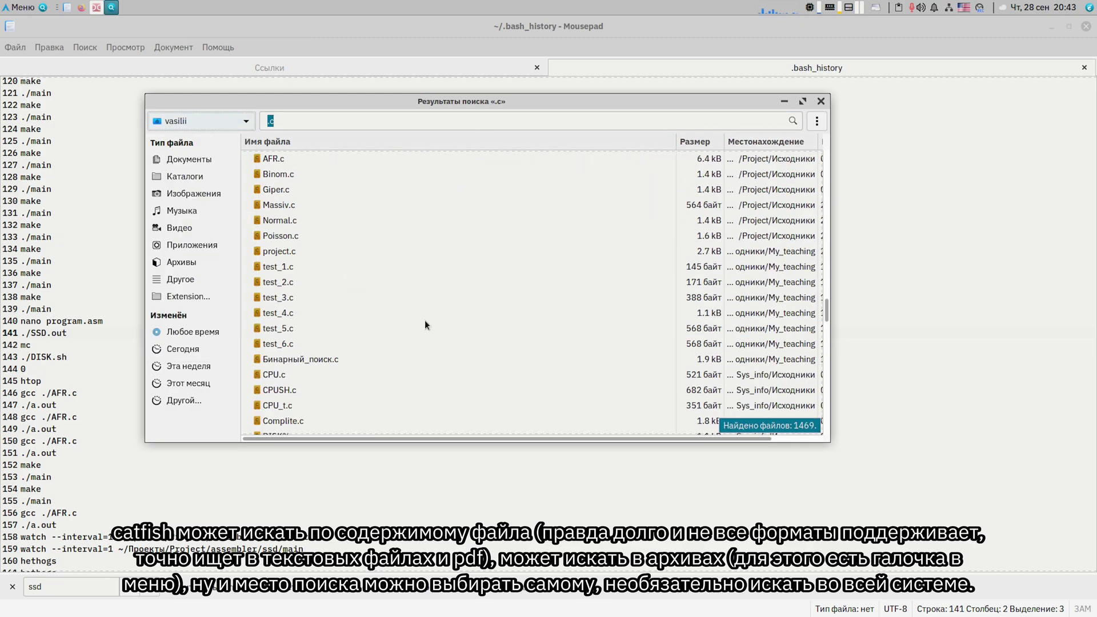
- Start updating the Catfish search index and enter the account password to unlock the database update
{"action": "left_click", "coordinate": [817, 121]}
{"action": "left_click", "coordinate": [720, 249]}
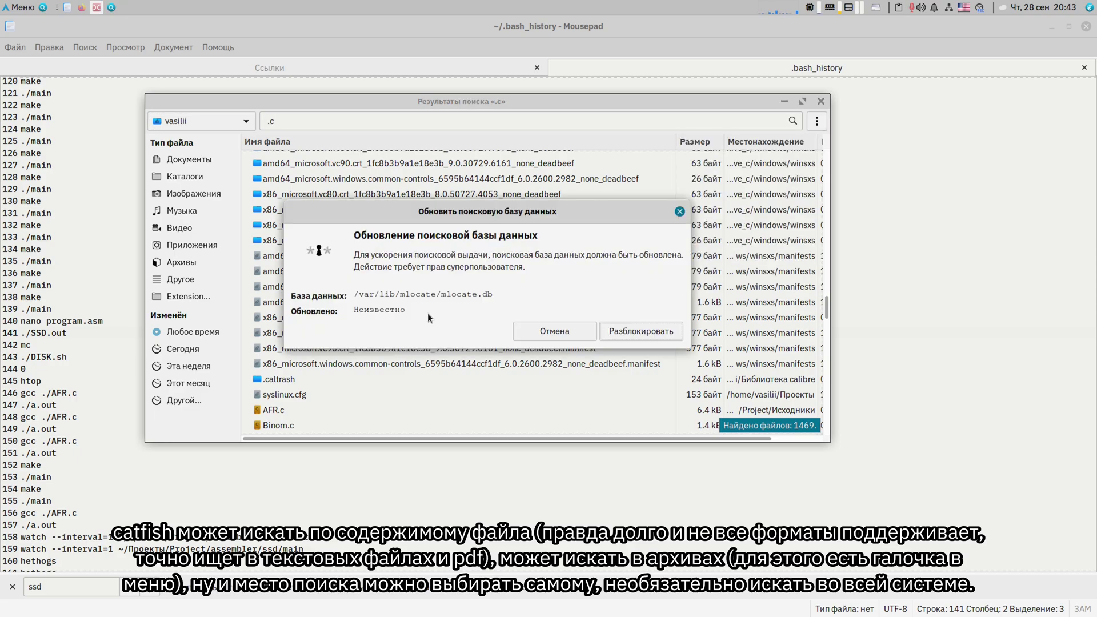
{"action": "left_click", "coordinate": [649, 335]}
{"action": "type", "text": "••••••"}
{"action": "key", "text": "Return"}
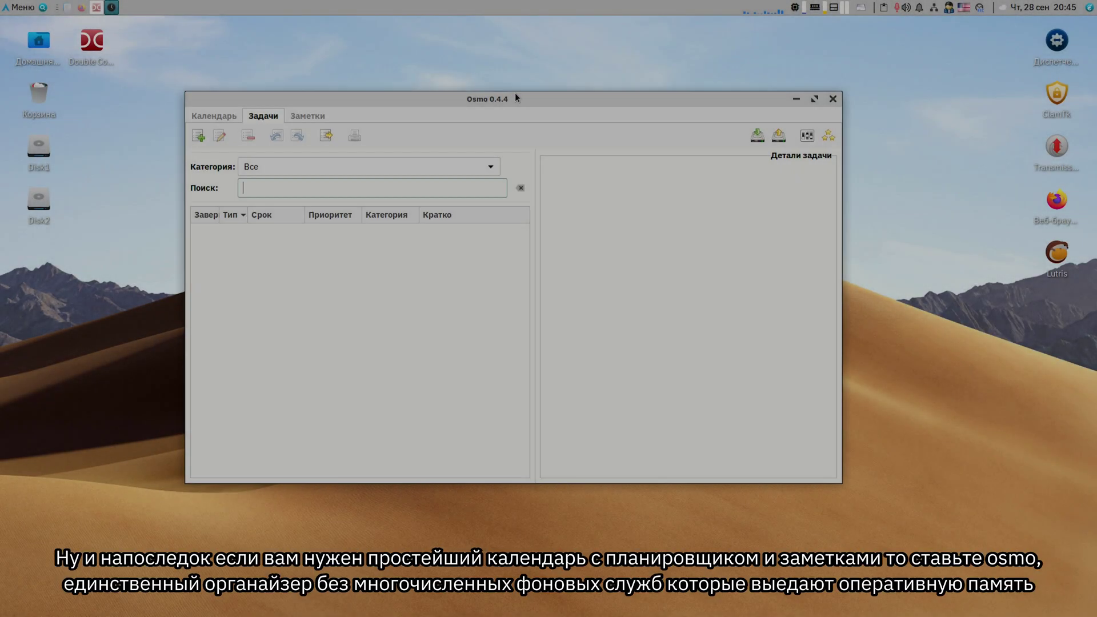
{"action": "left_click", "coordinate": [227, 115]}
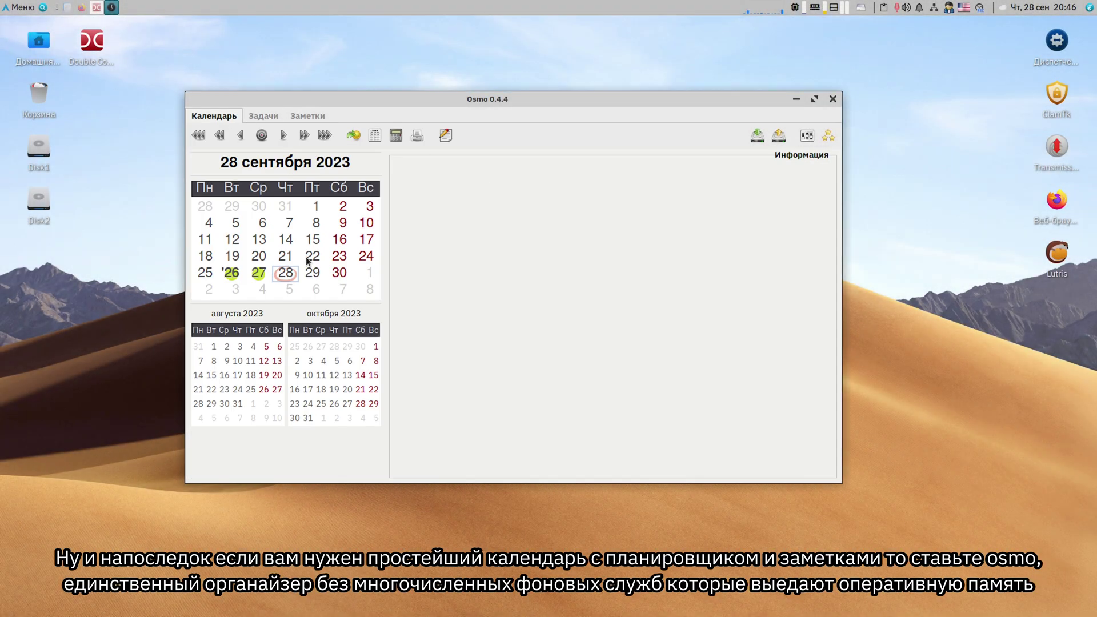
{"action": "double_click", "coordinate": [231, 273]}
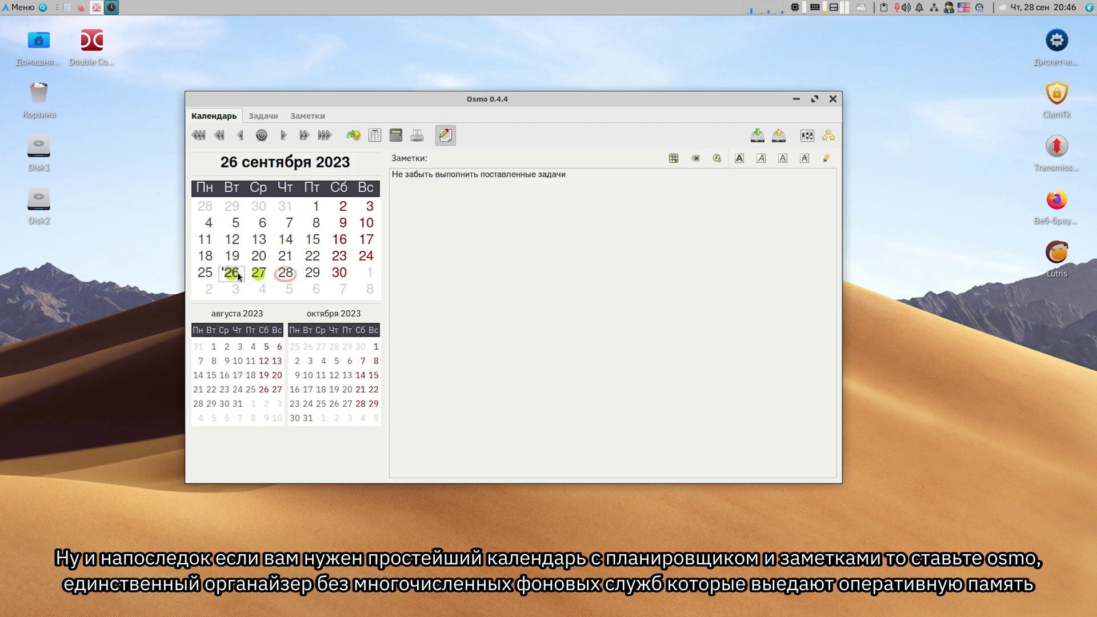
{"action": "left_click", "coordinate": [445, 136]}
{"action": "left_click", "coordinate": [807, 136]}
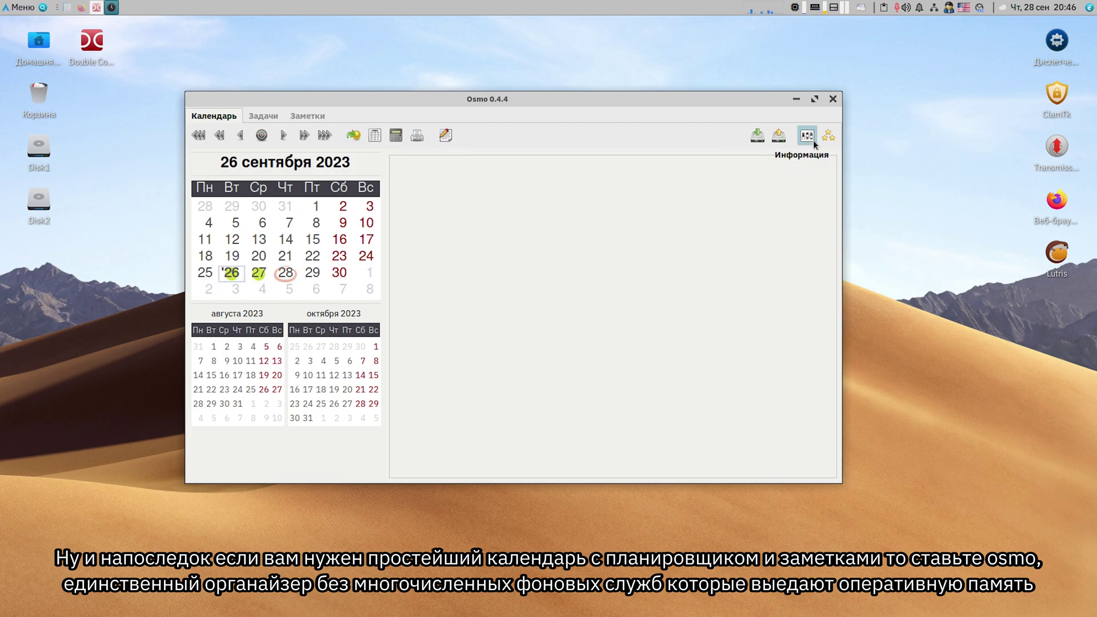
{"action": "scroll", "coordinate": [438, 259], "scroll_direction": "down", "scroll_amount": 5}
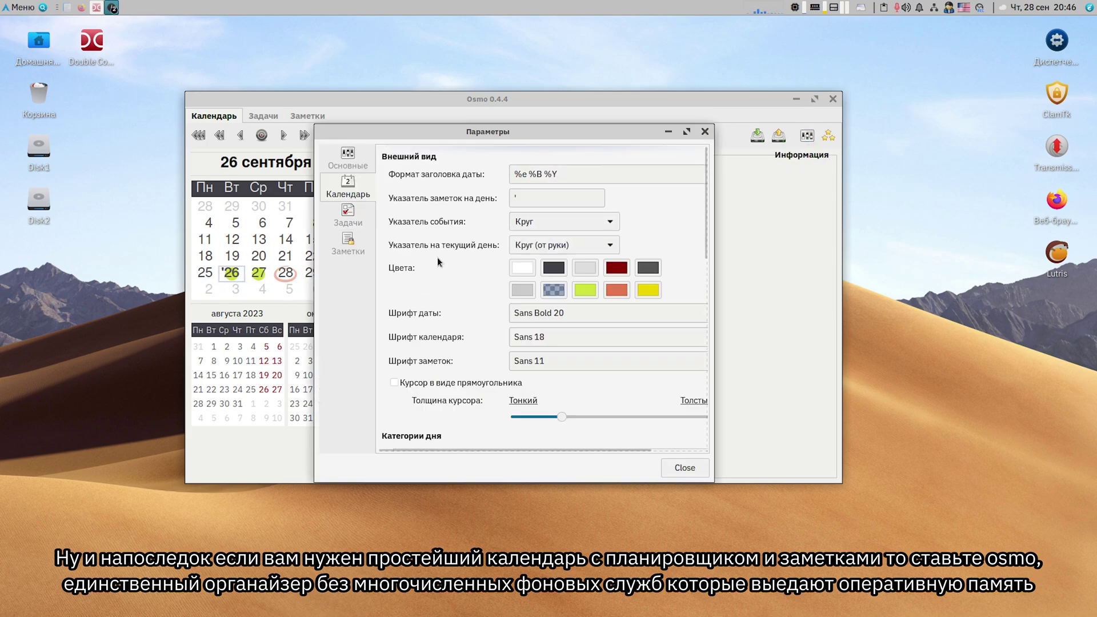
{"action": "left_click", "coordinate": [684, 467]}
- Create a task "Смонтировать видео" due 29.09.2023 with priority Высокий and category Работа
{"action": "left_click", "coordinate": [263, 115]}
{"action": "left_click", "coordinate": [198, 135]}
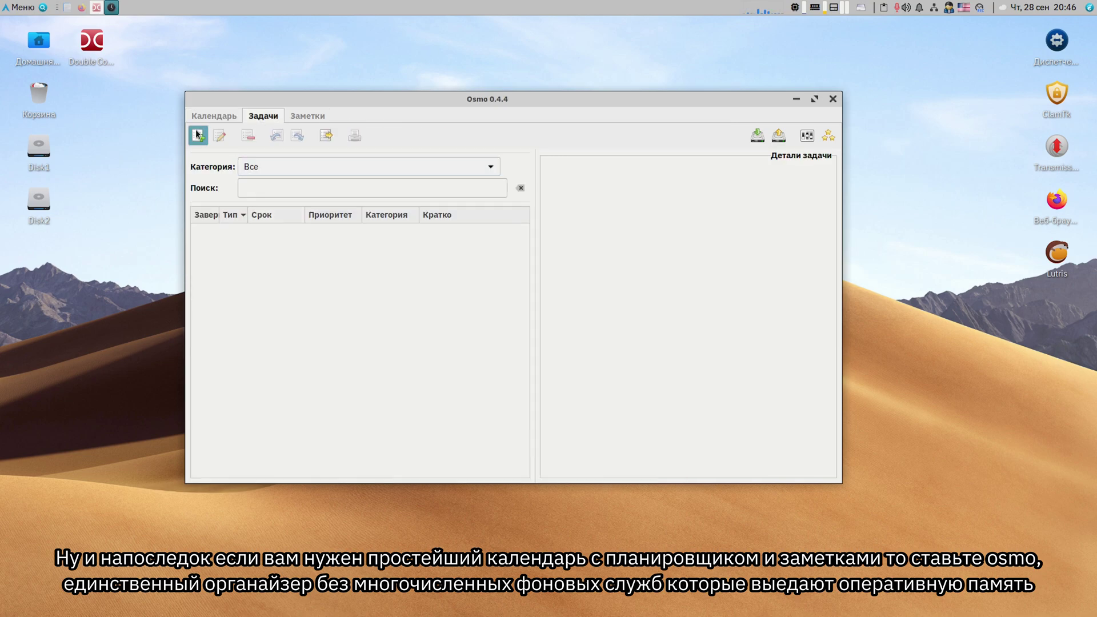
{"action": "type", "text": "Смонтировать видео"}
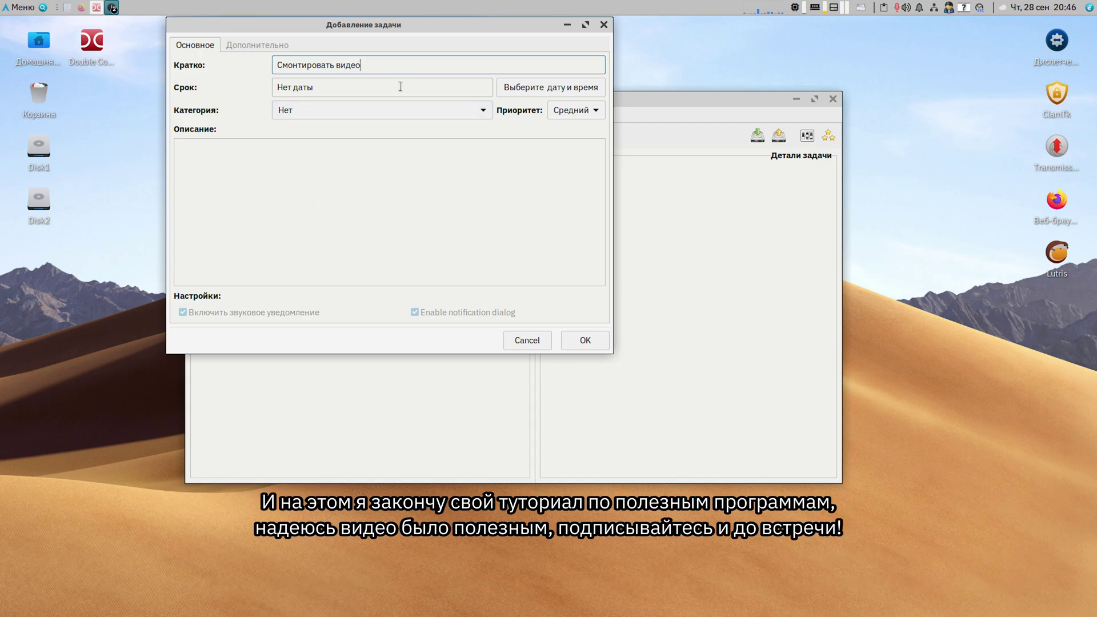
{"action": "left_click", "coordinate": [551, 86]}
{"action": "left_click", "coordinate": [566, 115]}
{"action": "left_click", "coordinate": [576, 110]}
{"action": "left_click", "coordinate": [585, 129]}
{"action": "left_click", "coordinate": [447, 106]}
{"action": "left_click", "coordinate": [403, 149]}
{"action": "left_click", "coordinate": [304, 163]}
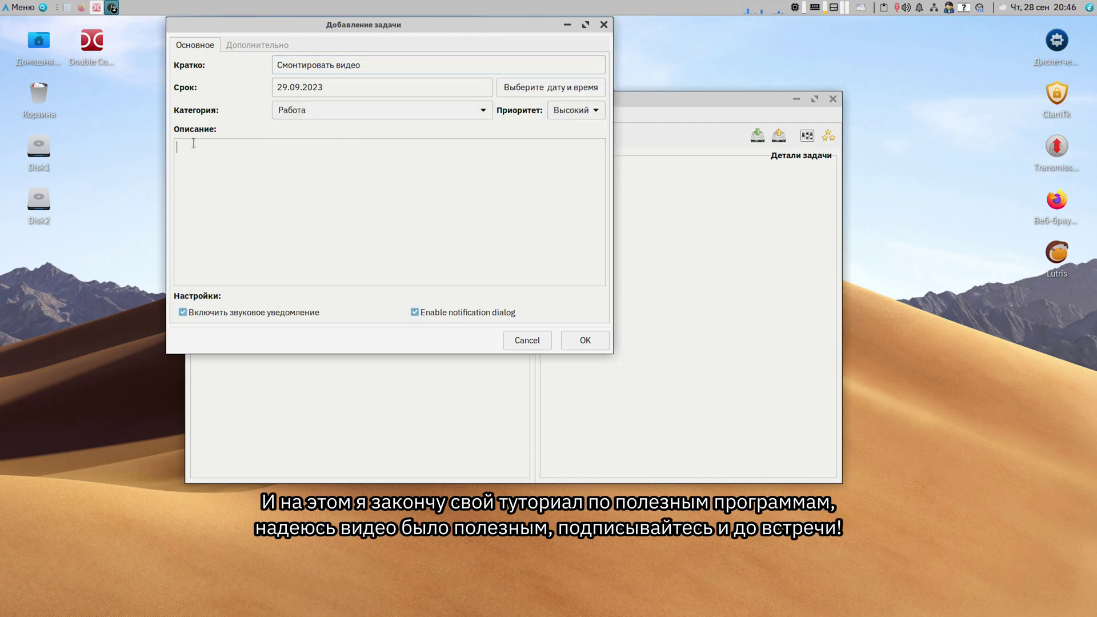
- Copy the task summary into its description, check the additional options, save the task, and dismiss another blank task form
{"action": "left_click_drag", "start_coordinate": [361, 65], "coordinate": [245, 70]}
{"action": "key", "text": "ctrl+c"}
{"action": "left_click", "coordinate": [282, 170]}
{"action": "key", "text": "ctrl+v"}
{"action": "key", "text": "ctrl+Tab"}
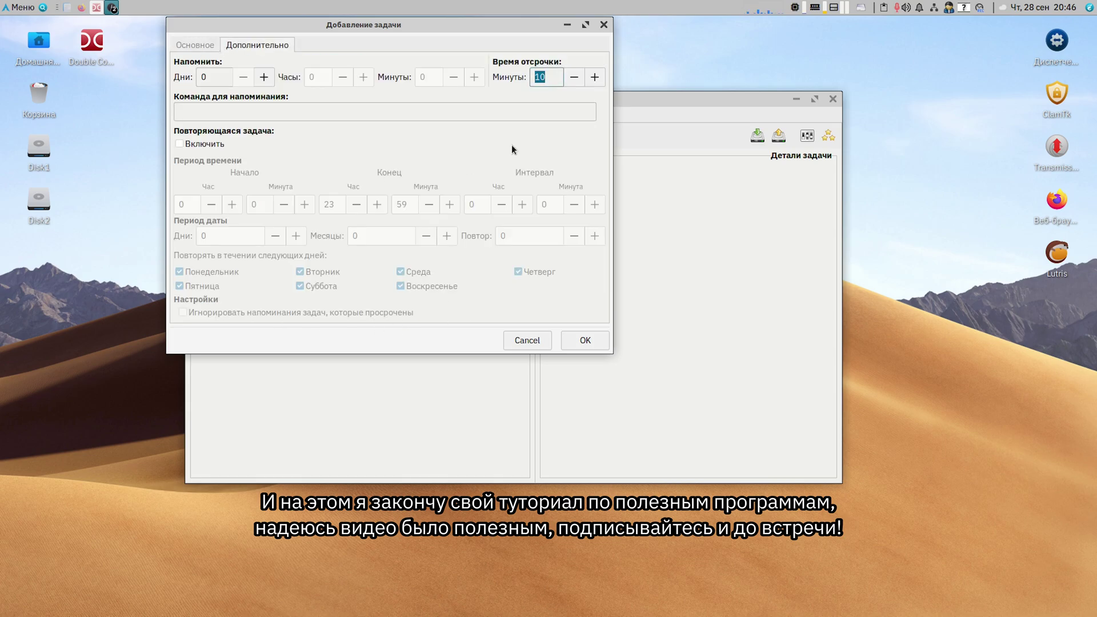
{"action": "left_click", "coordinate": [184, 48]}
{"action": "key", "text": "Return"}
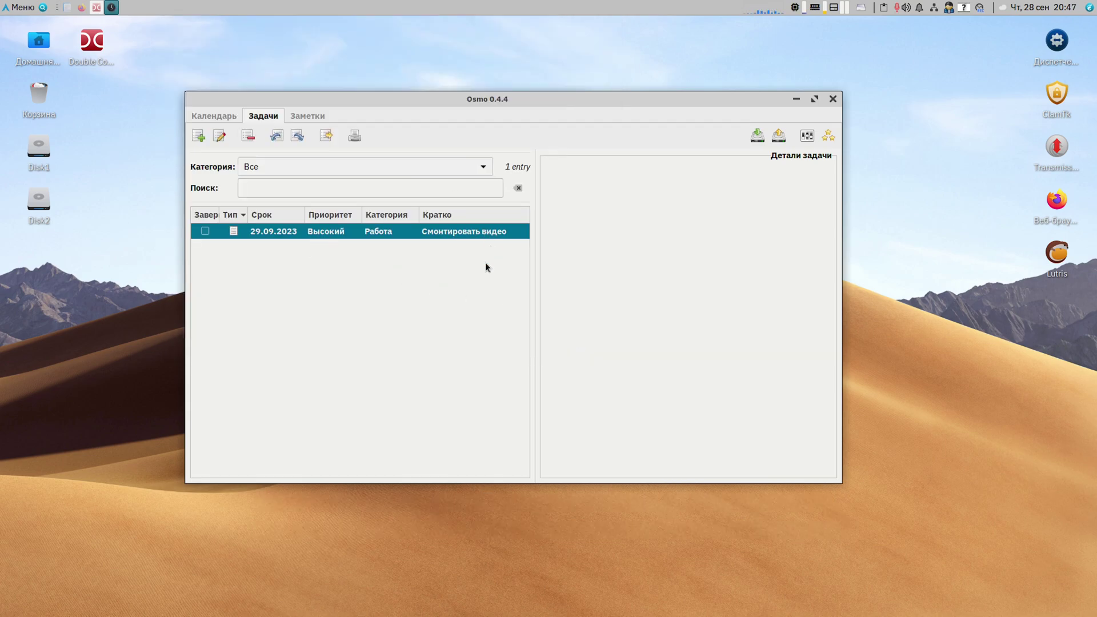
{"action": "key", "text": "Insert"}
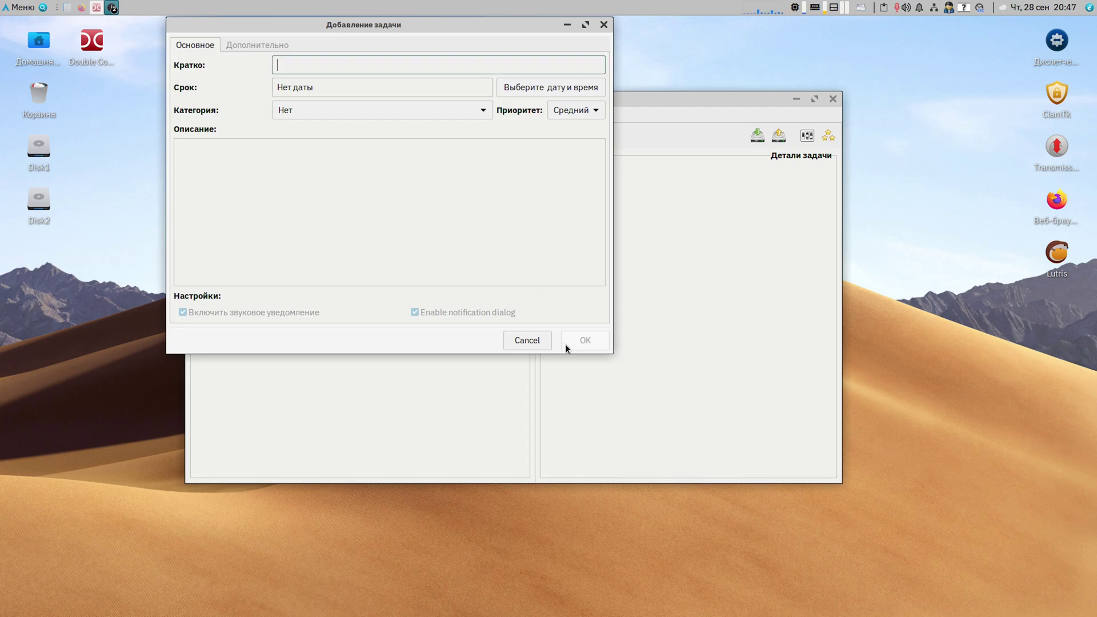
{"action": "left_click", "coordinate": [528, 340]}
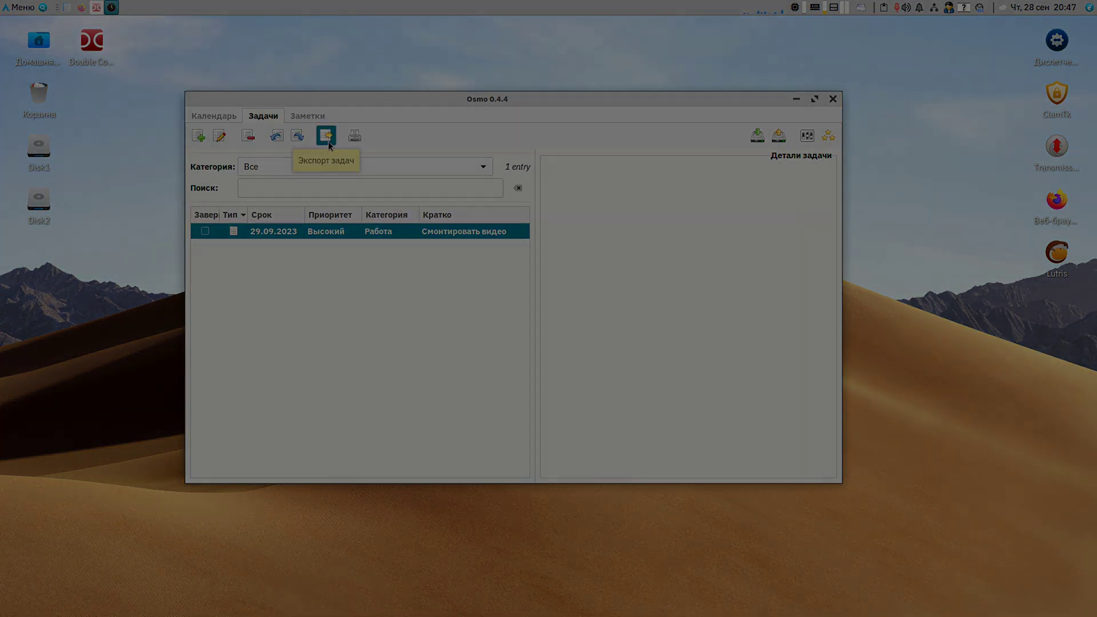